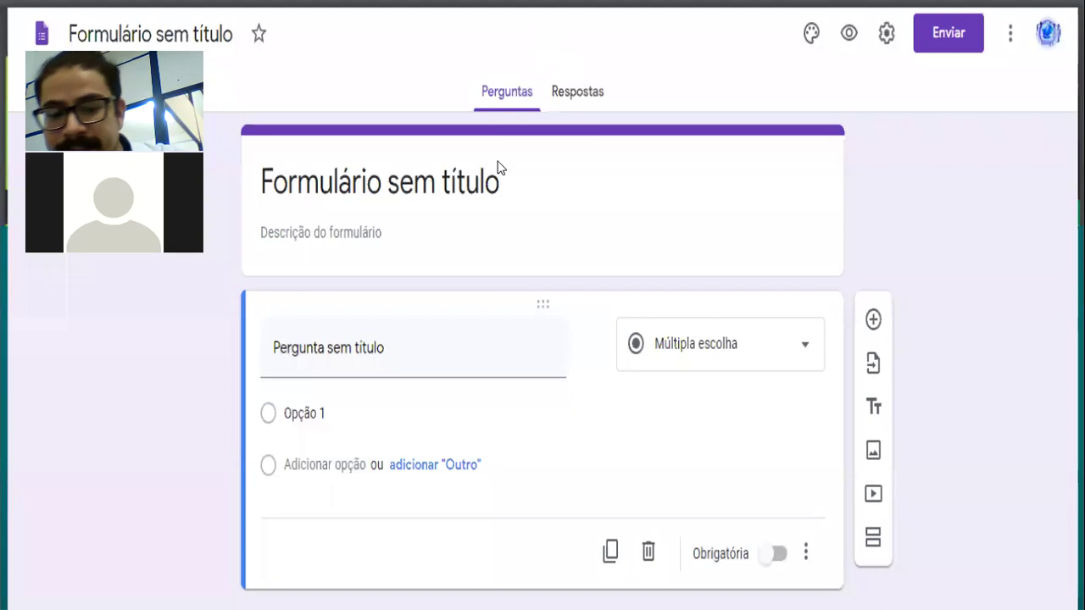
Exit the slide show and return to the "Cópia de ITIC" presentation in its editing view
key("Escape")
left_click(869, 14)
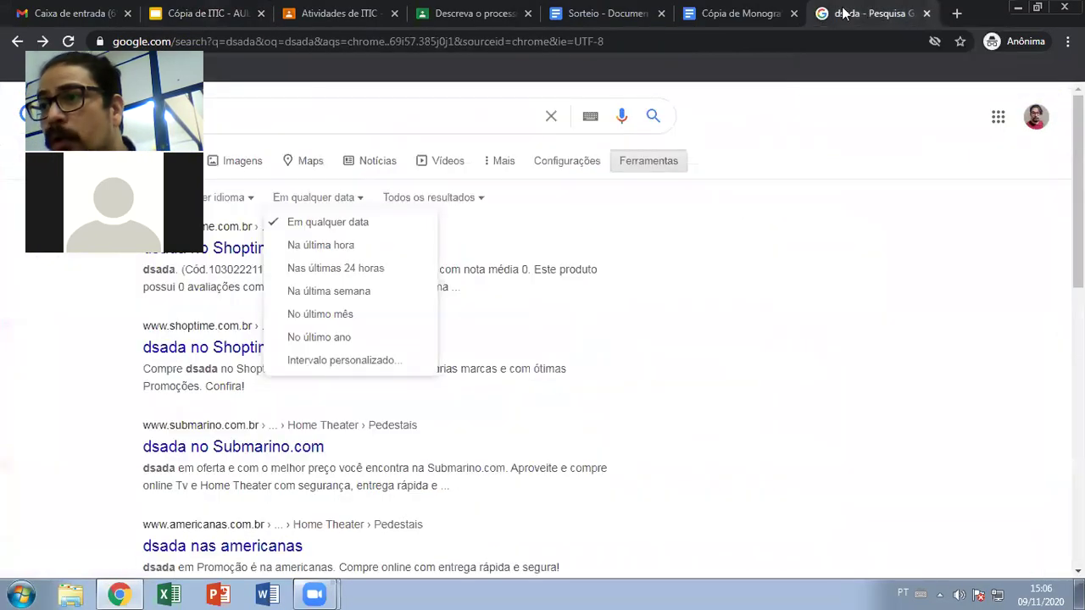
left_click(734, 37)
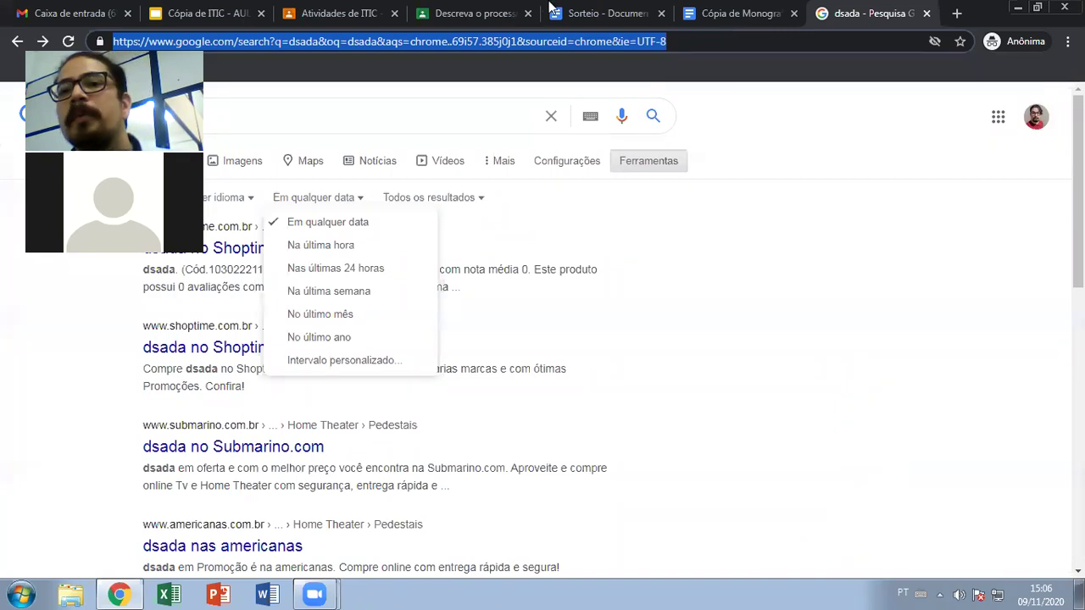
left_click(194, 12)
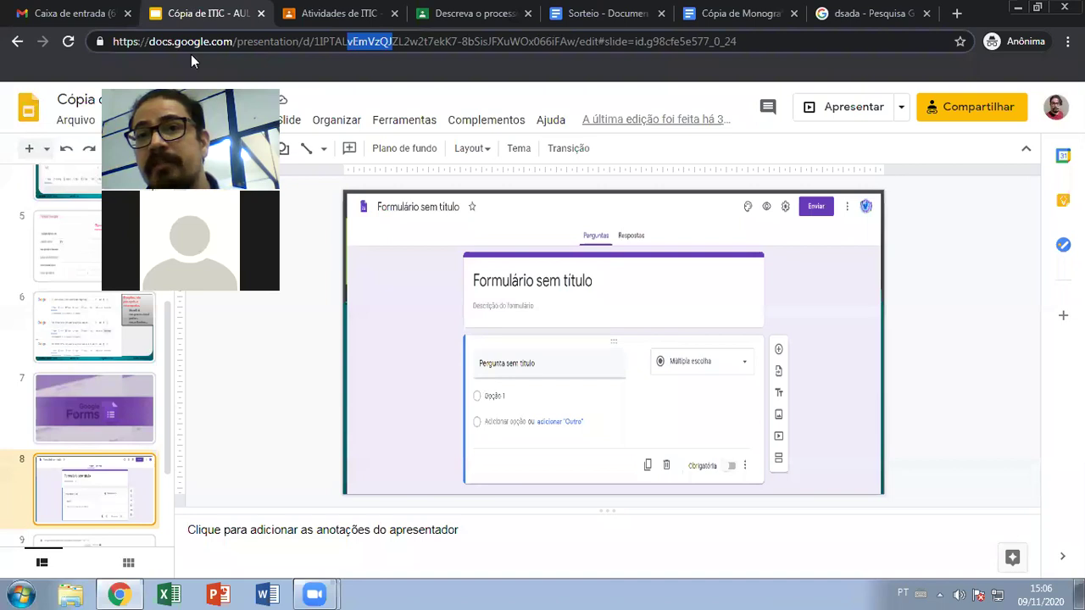
Open Google Documentos from the Google apps list in Gmail and switch to the Formulários home page
left_click(68, 12)
scroll(987, 206, "down", 4)
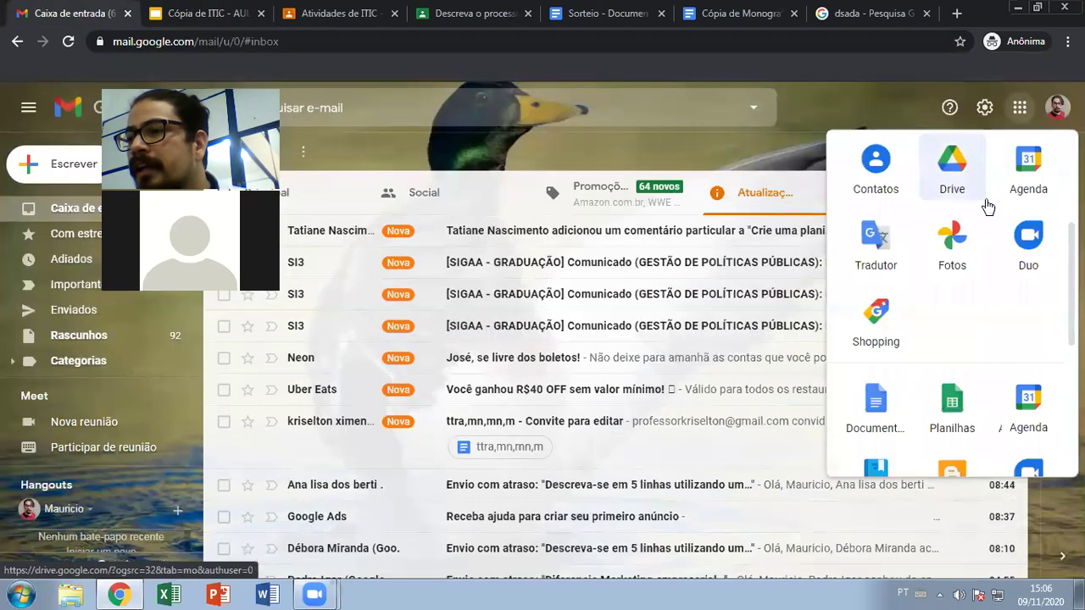
scroll(987, 206, "down", 3)
scroll(985, 209, "up", 1)
left_click(869, 180)
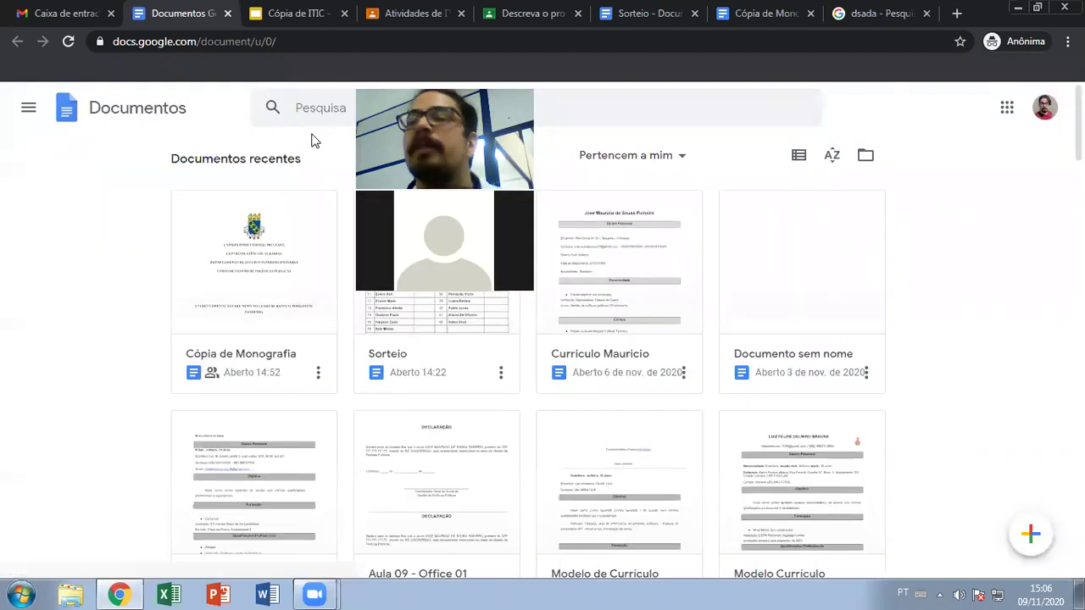
left_click(28, 107)
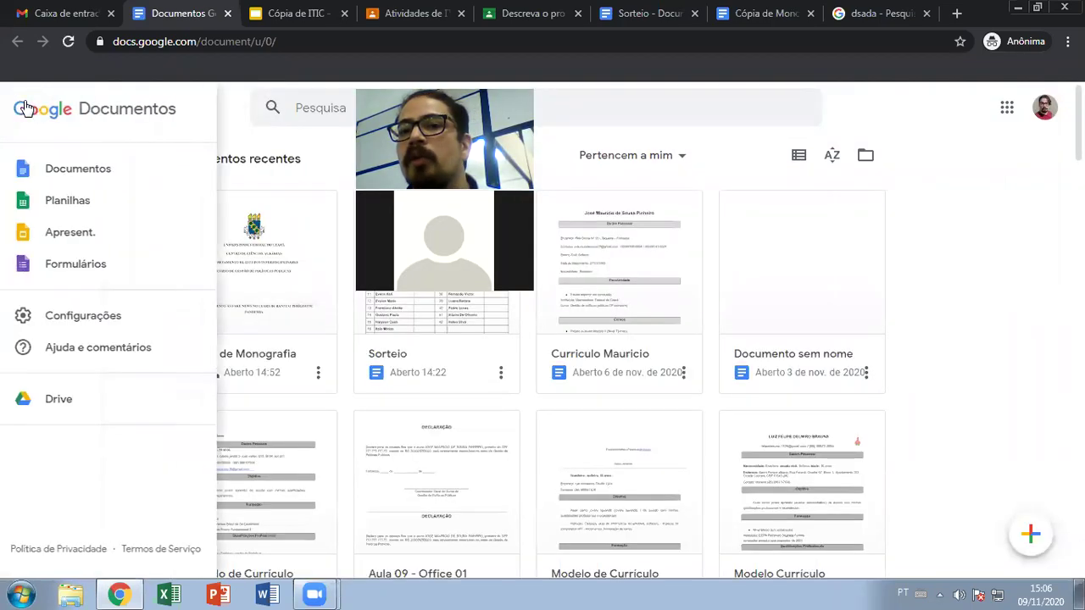
left_click(82, 268)
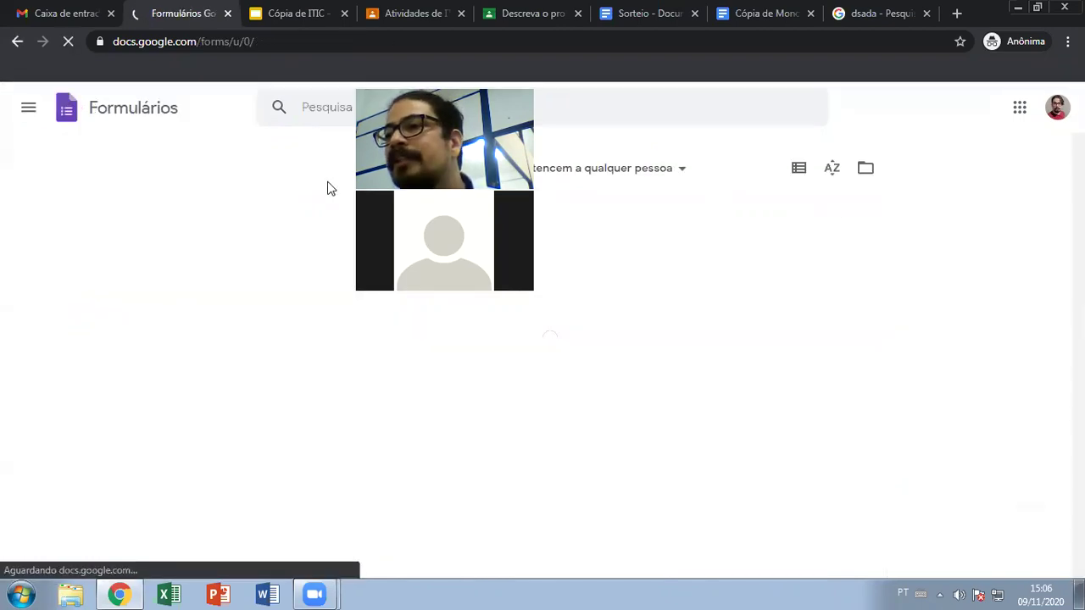
Search Google for "google formulários" in the tab with the old search results
left_click(881, 14)
left_click(707, 42)
type("j")
key("BackSpace")
type("google for")
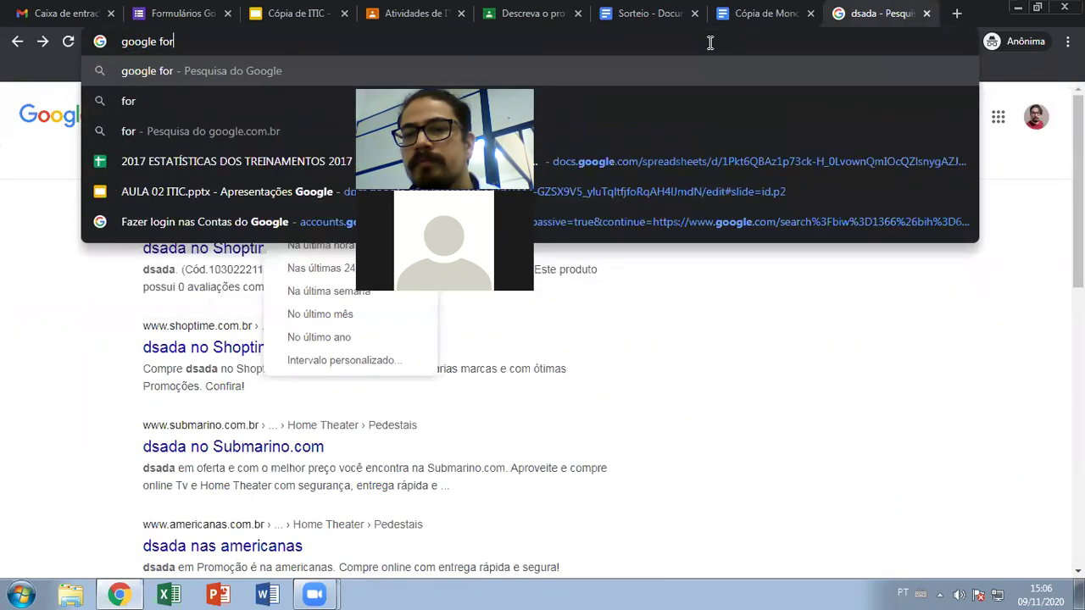
type("mulários")
key("Return")
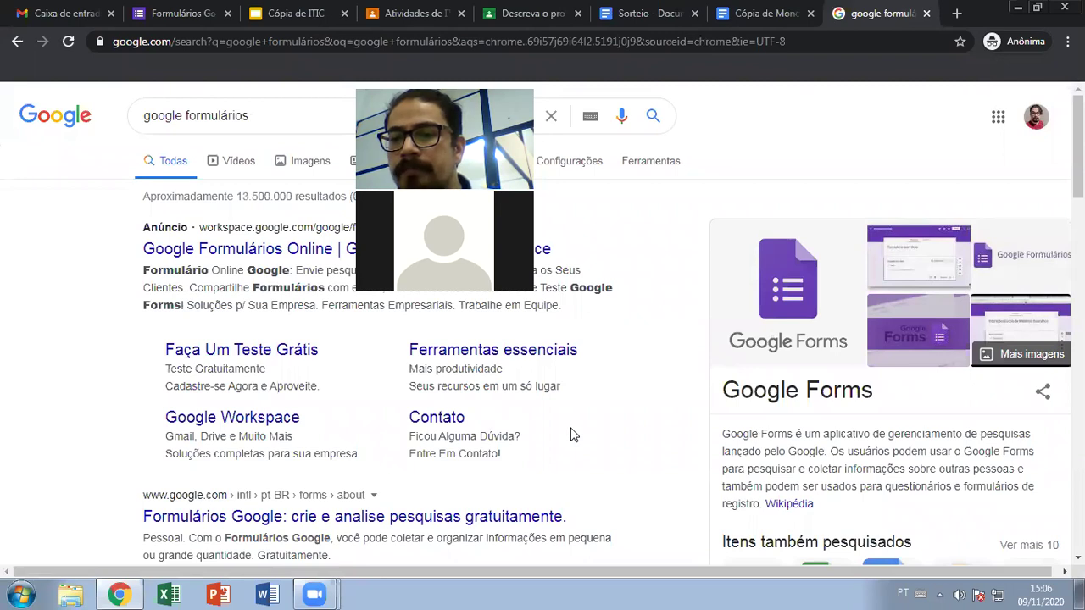
Open the Formulários Google search result, close that page and return to the recent forms list
left_click(254, 516)
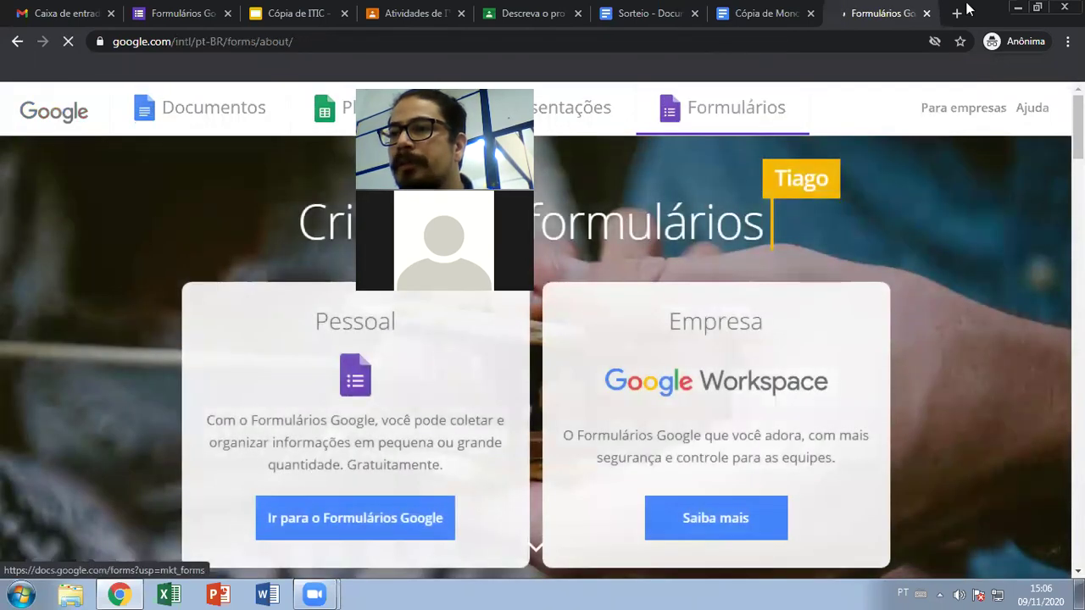
left_click(926, 12)
left_click(206, 13)
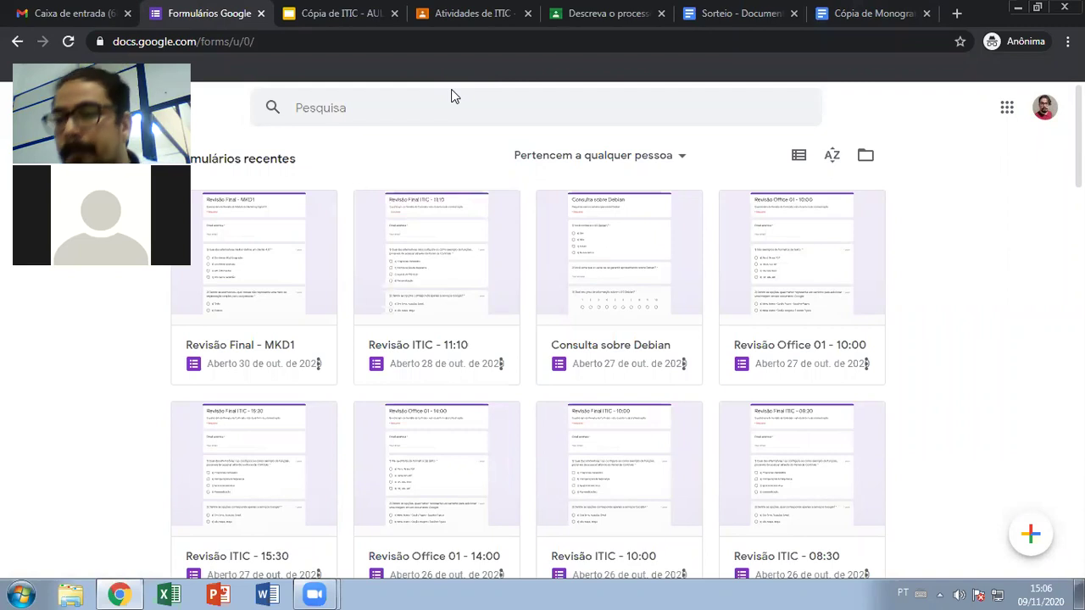
left_click_drag(933, 235, 921, 274)
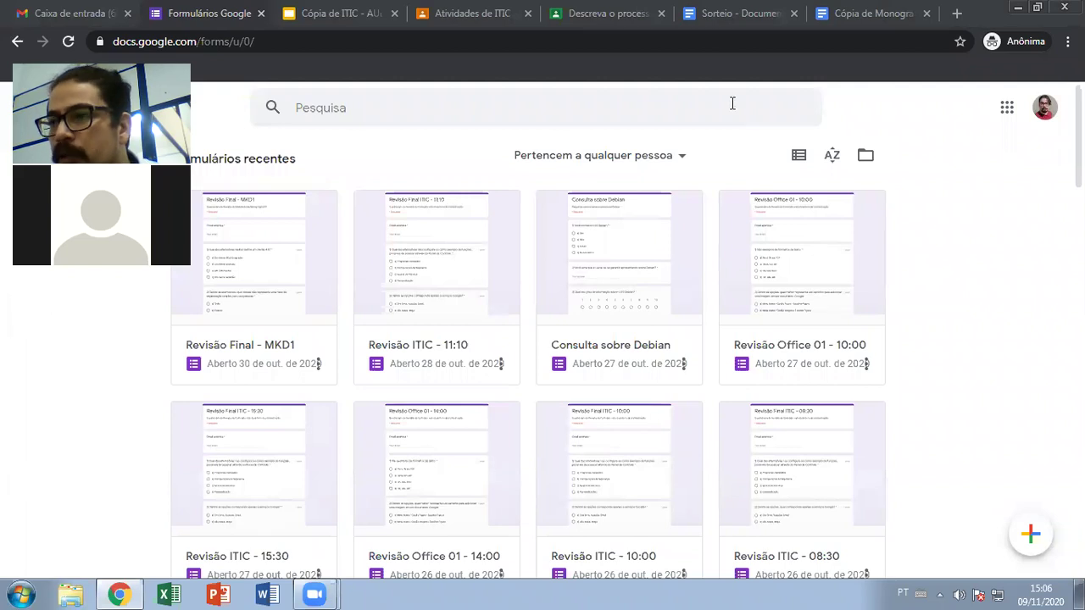
left_click(969, 437)
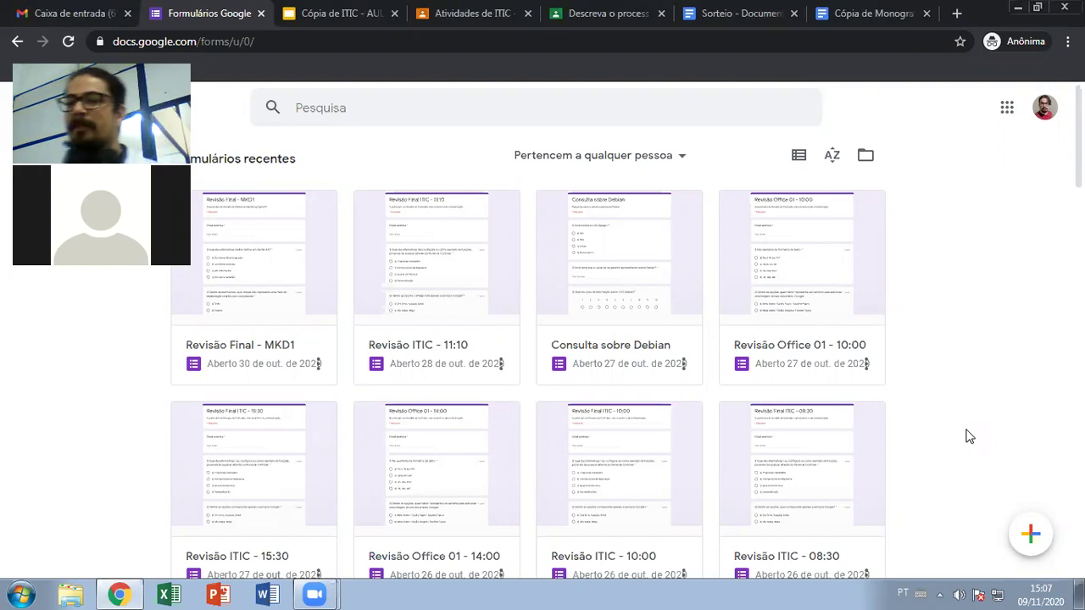
scroll(574, 337, "down", 4)
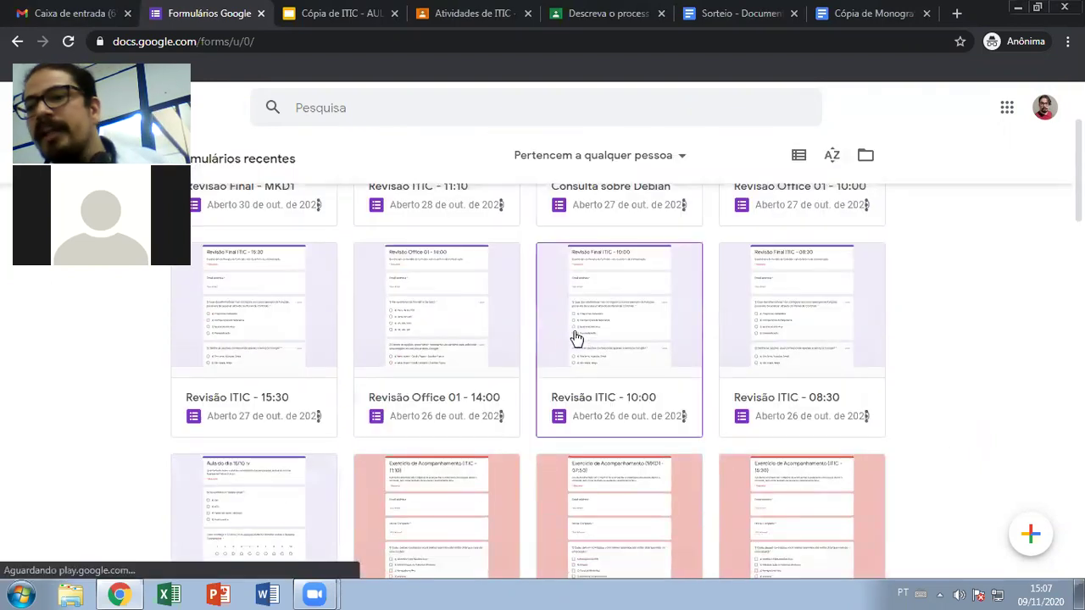
scroll(596, 362, "down", 3)
scroll(596, 363, "up", 7)
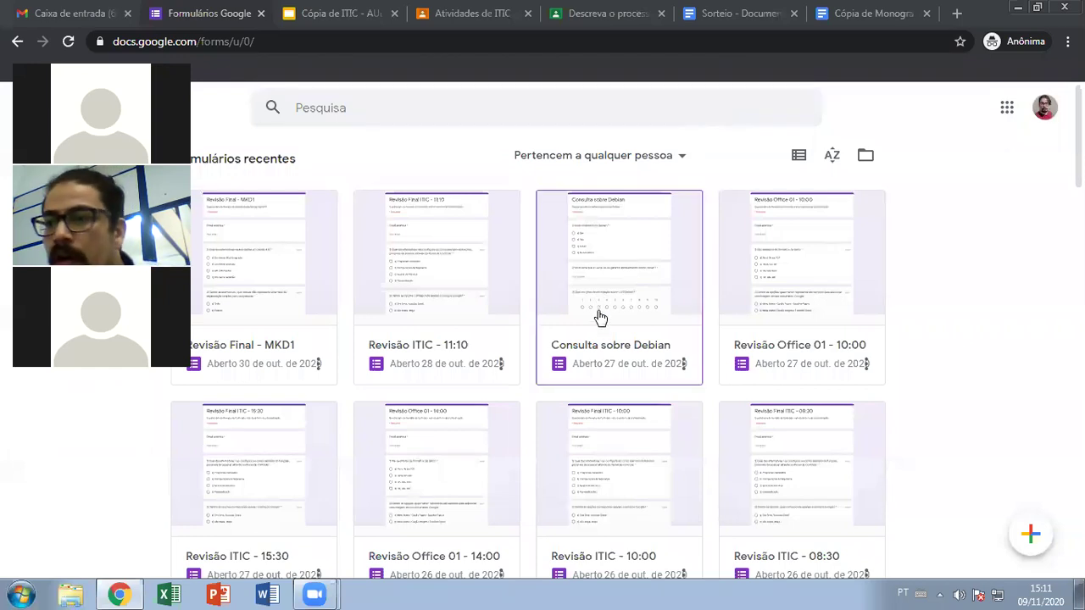
Create a new blank form and set its title to "Consulta sobre CFI"
left_click(1031, 535)
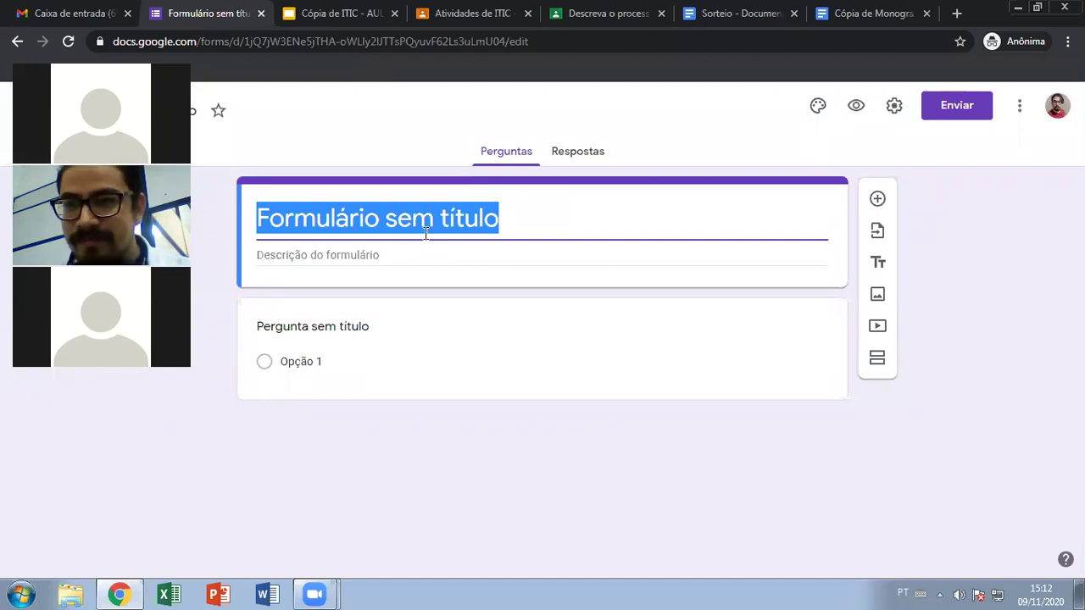
type("Consulta sobre CFI")
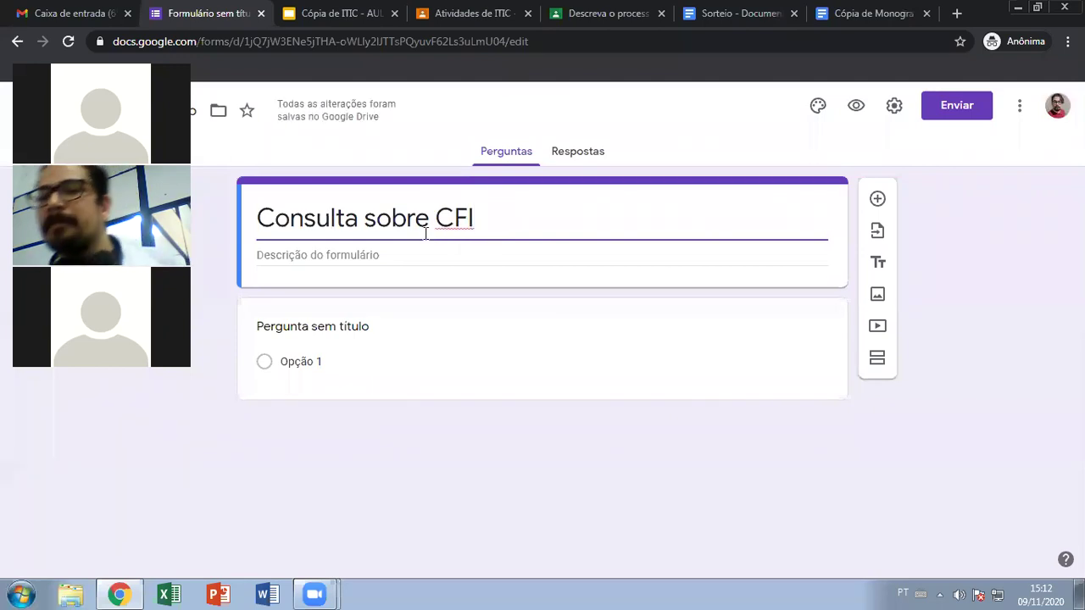
Set the form's description to "Questionário criado com o intuito de consultar os alunos do cedaspy sobre o conhecimento que os mesmos tem sobre CFI"
left_click(325, 254)
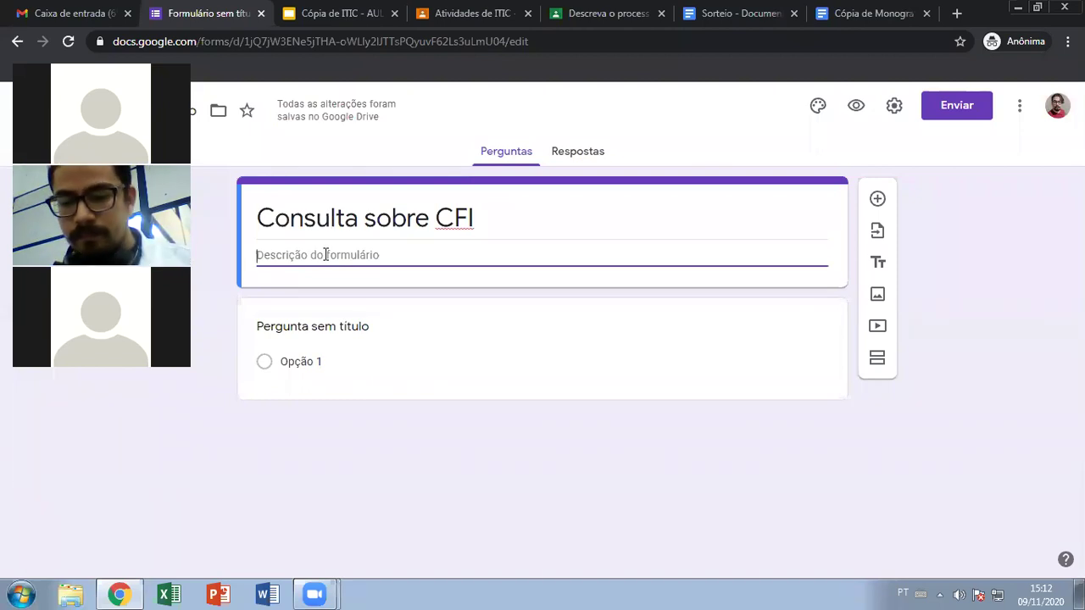
type("q")
key("BackSpace")
type("Questionário criado com o intuito de ")
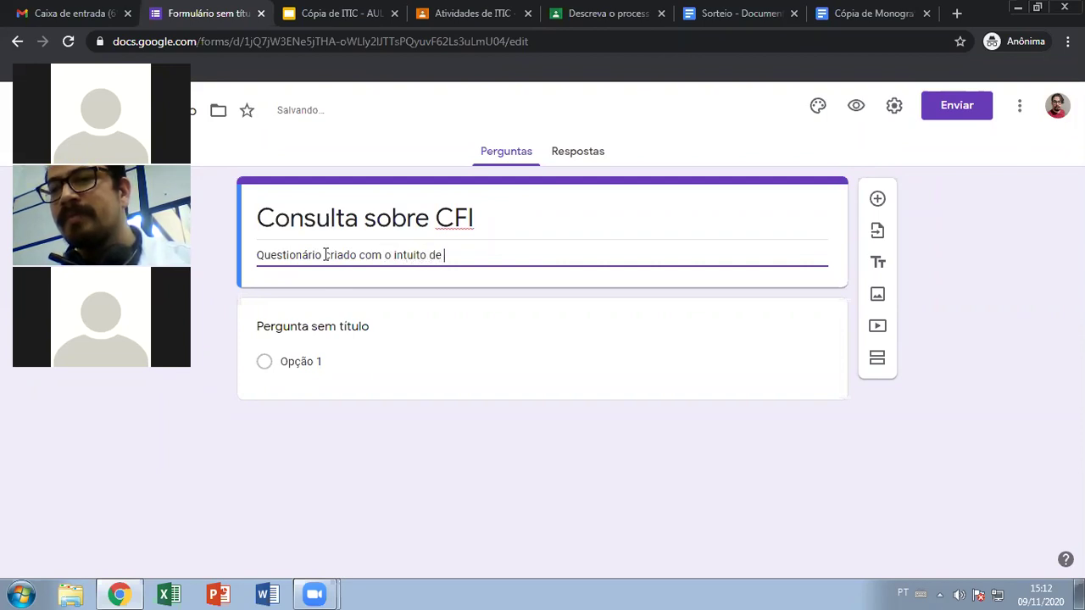
type("consultar os alunos d")
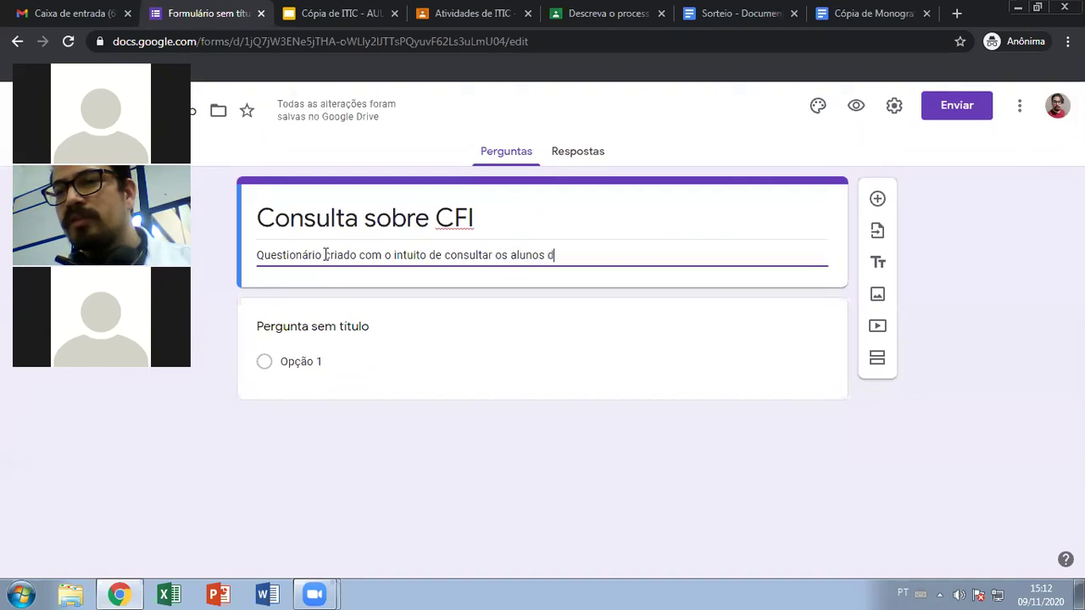
type("o cedaspy")
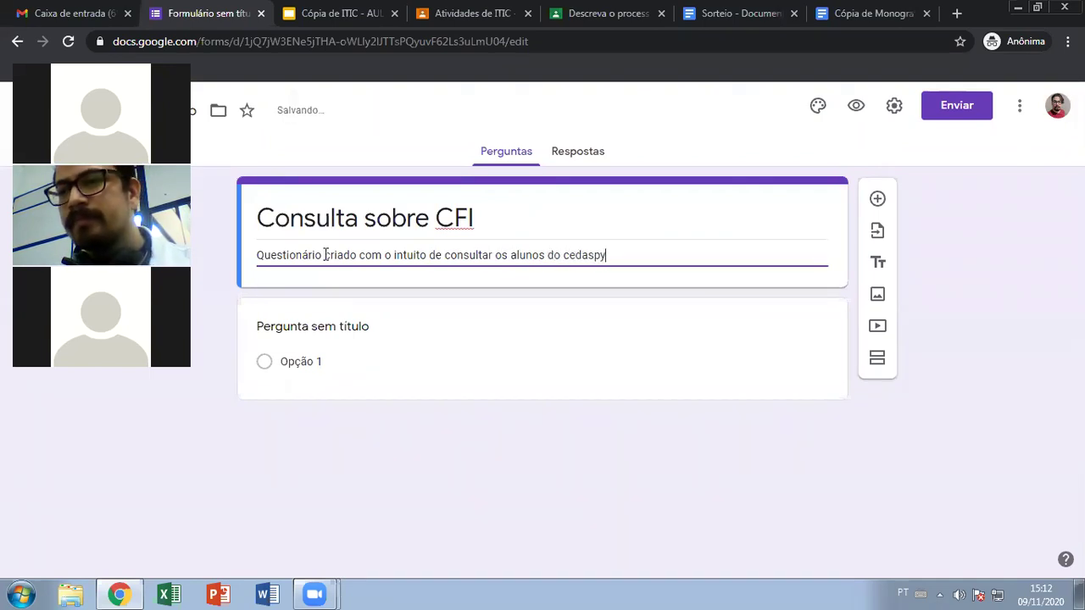
type(" sobre o")
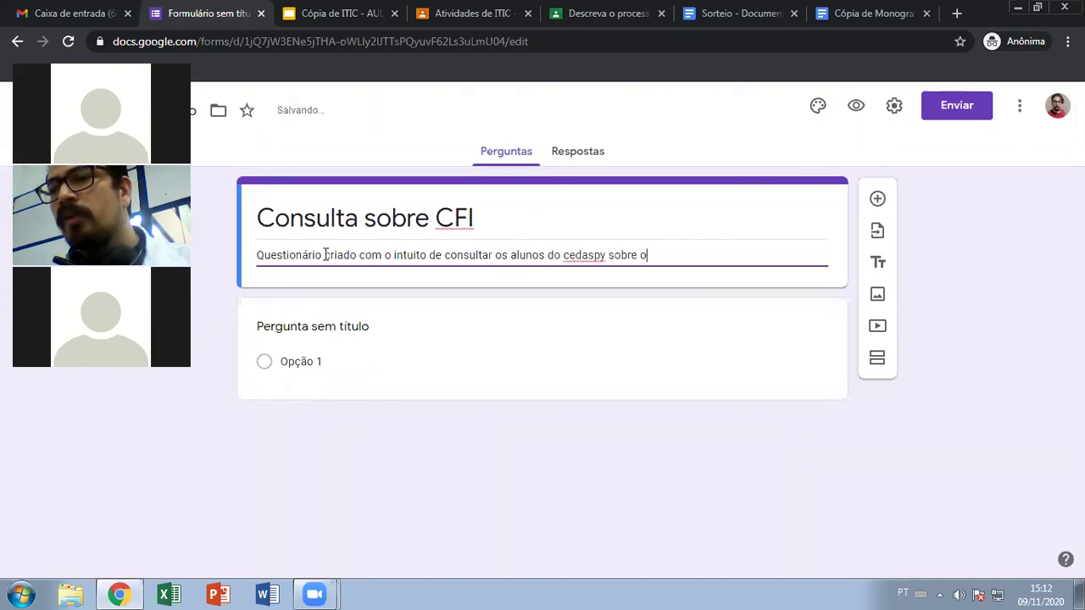
type(" conhecim")
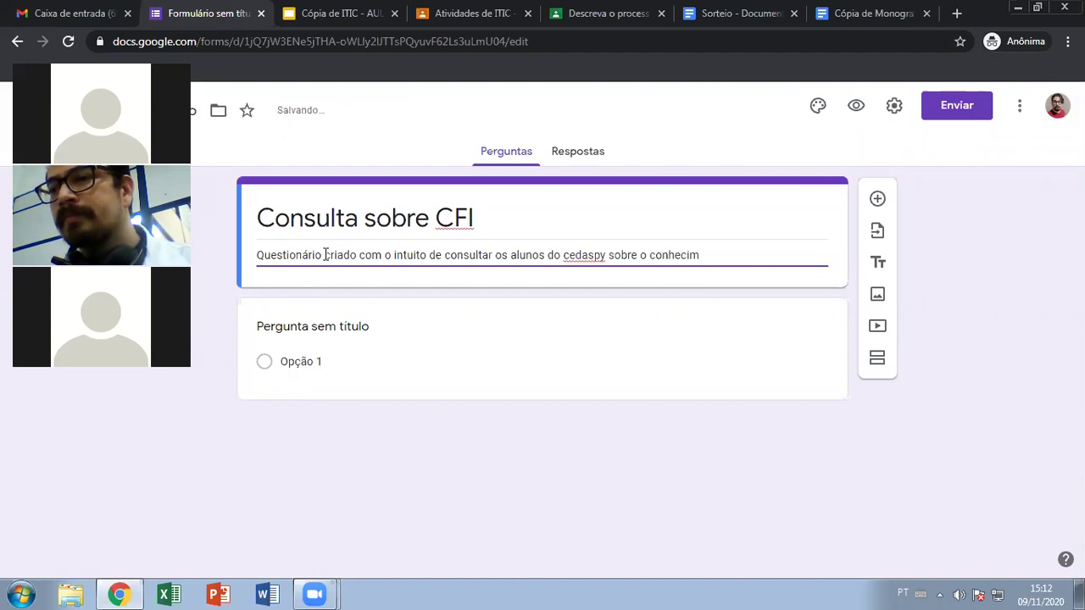
type("ento que")
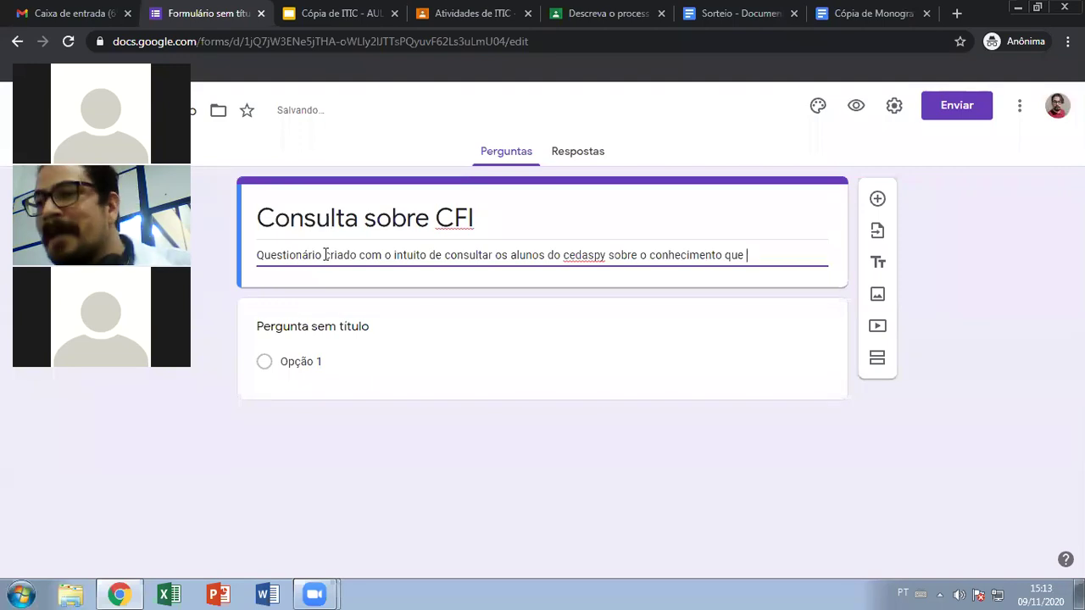
left_click(727, 164)
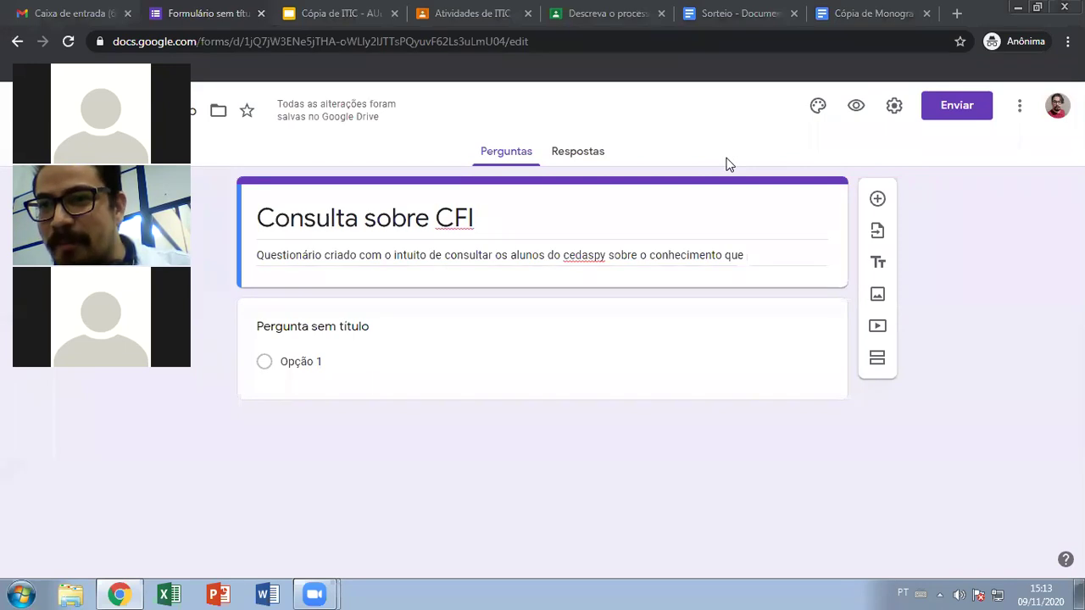
left_click(758, 254)
type("os mes")
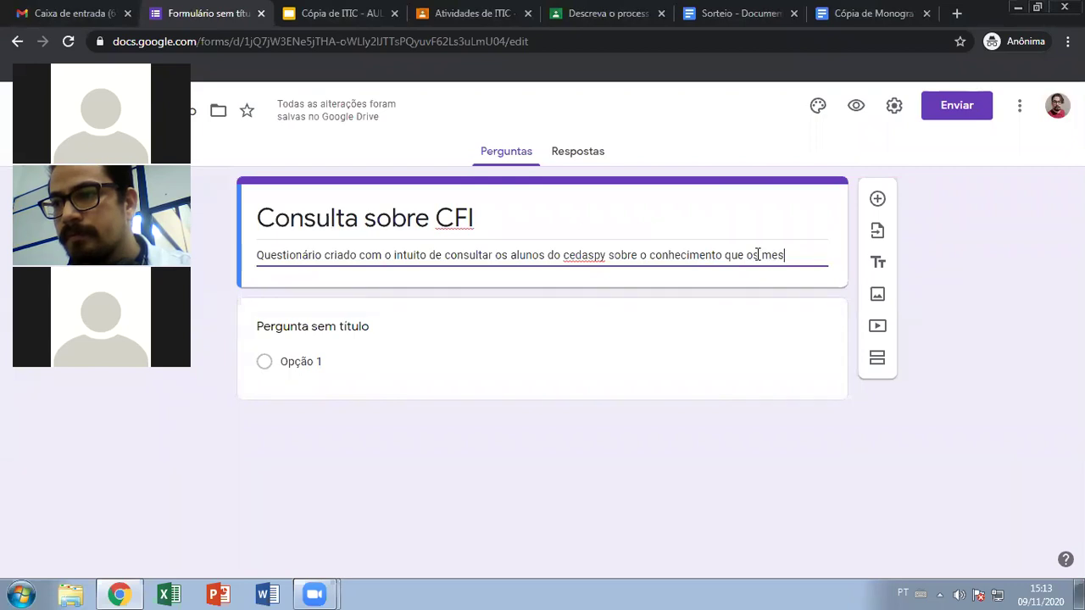
type("mos tem")
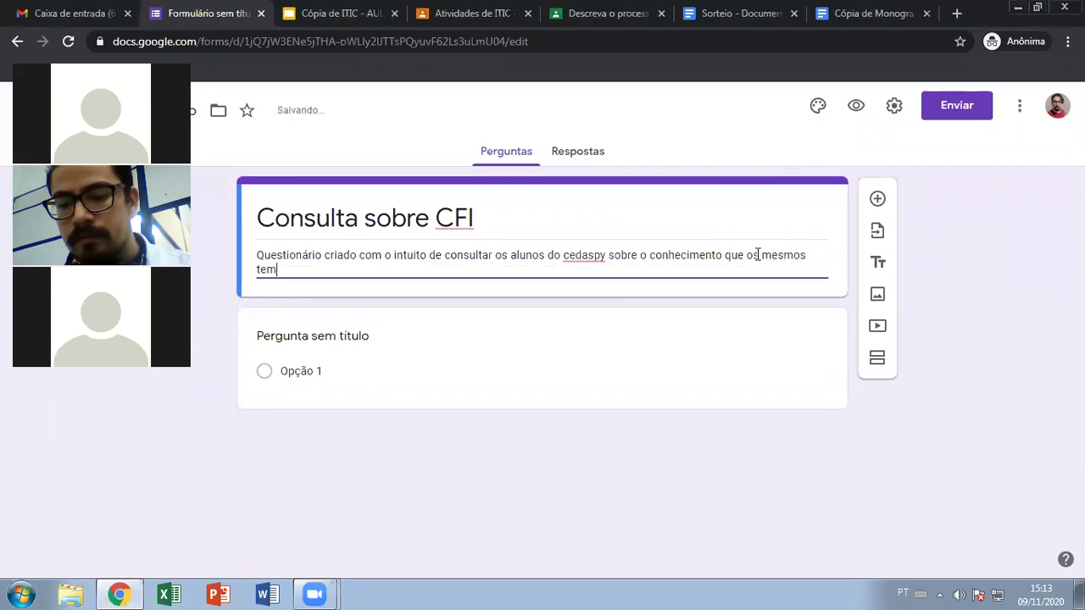
type(" sobre CI")
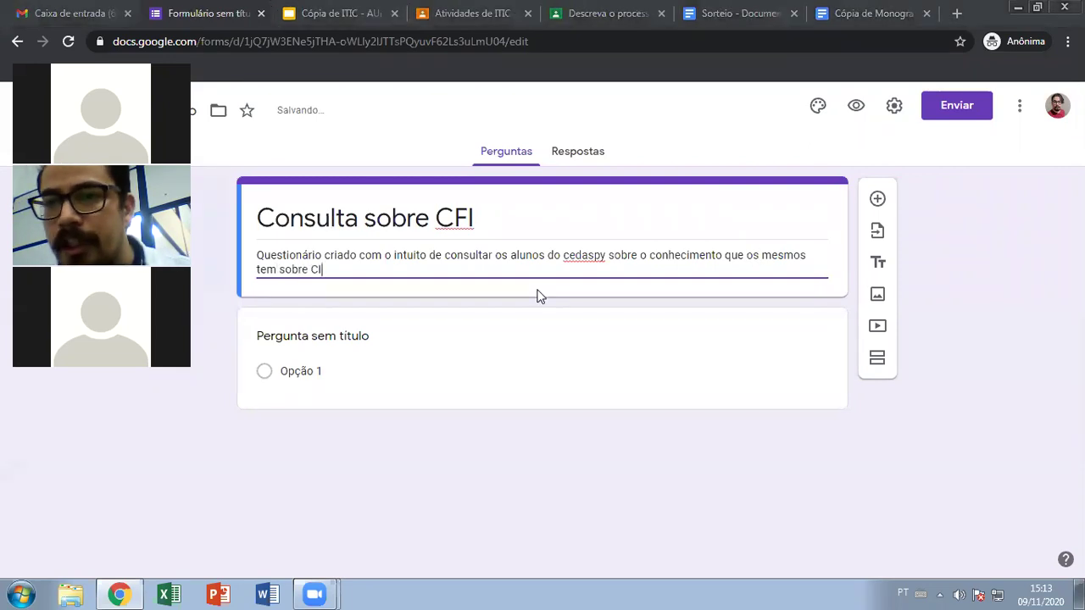
key("BackSpace")
type("FI")
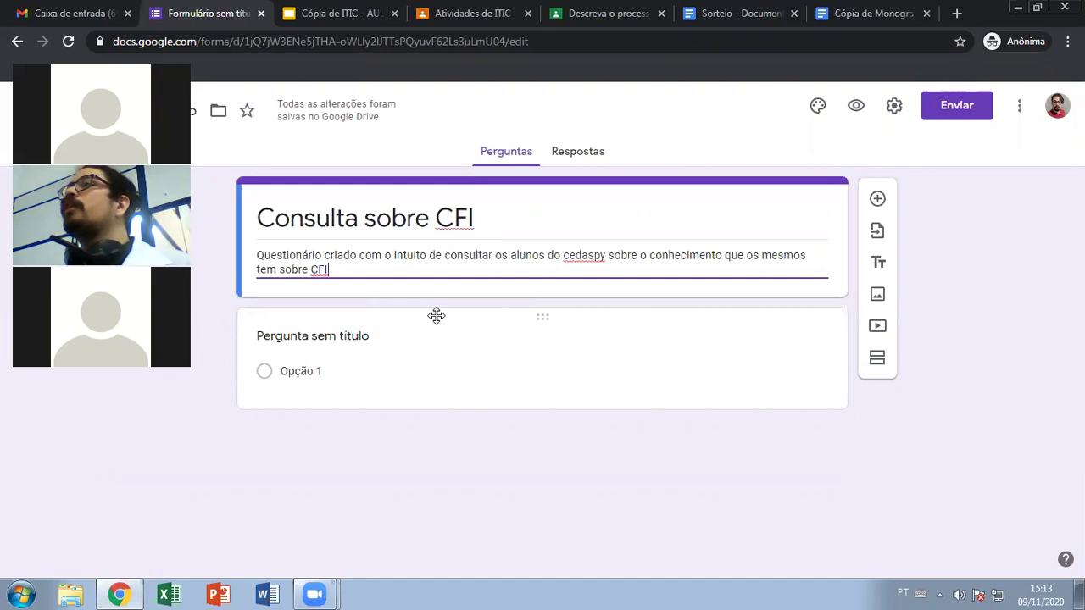
Set the text of the untitled first question to "1) Você sabe o que é CFI?"
left_click(342, 339)
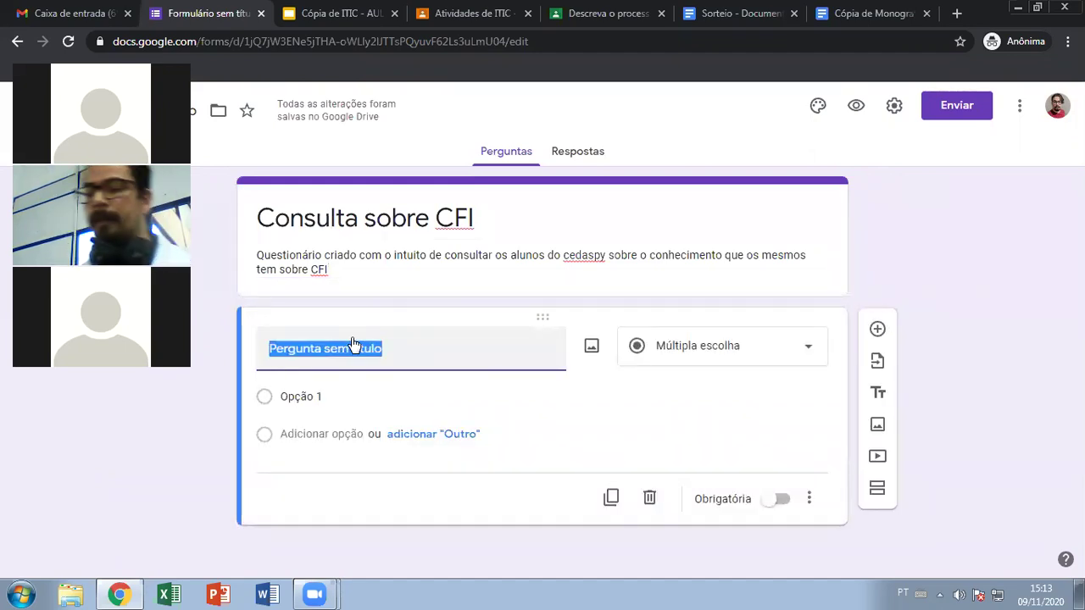
type("1) ")
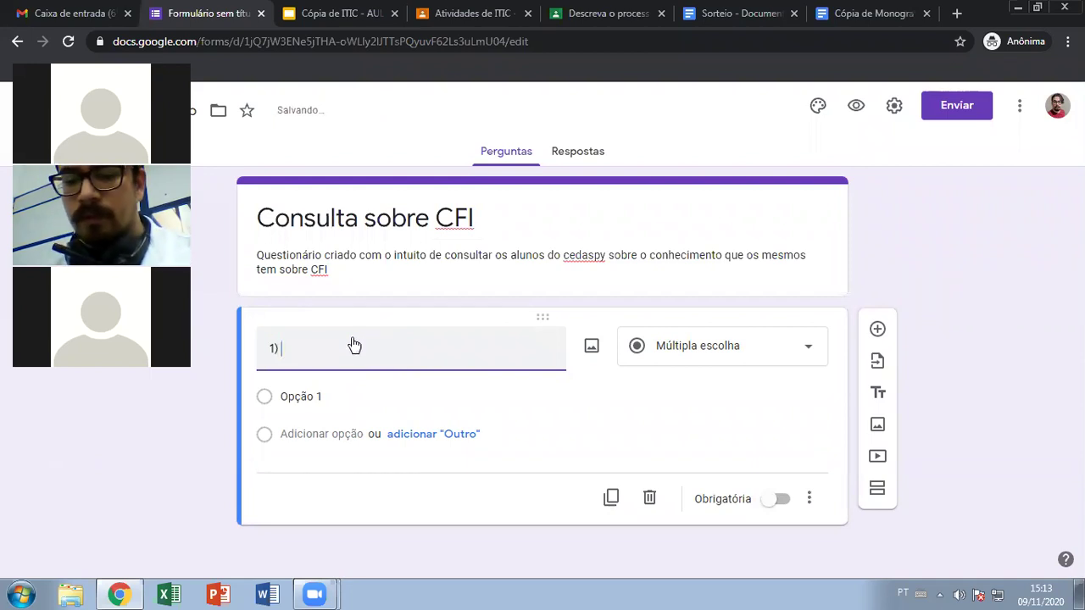
type("Você sab")
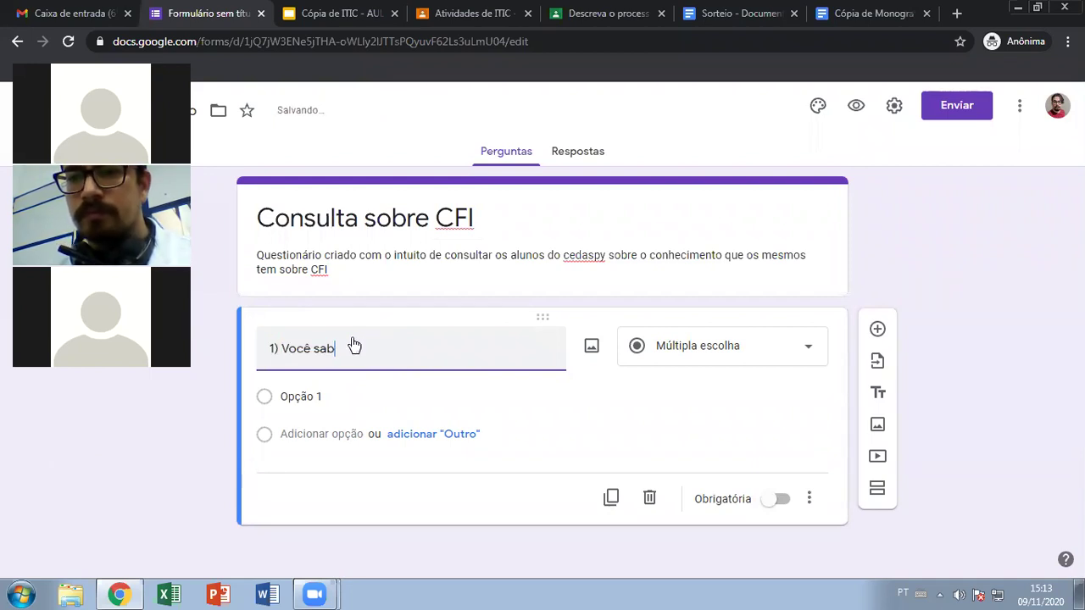
type("e o ")
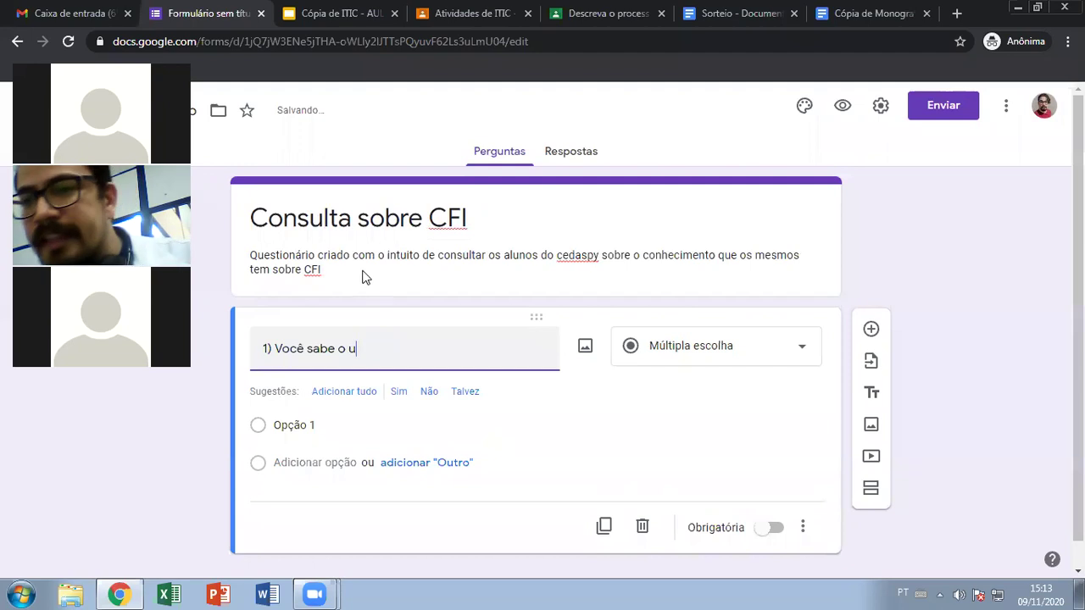
type("que ")
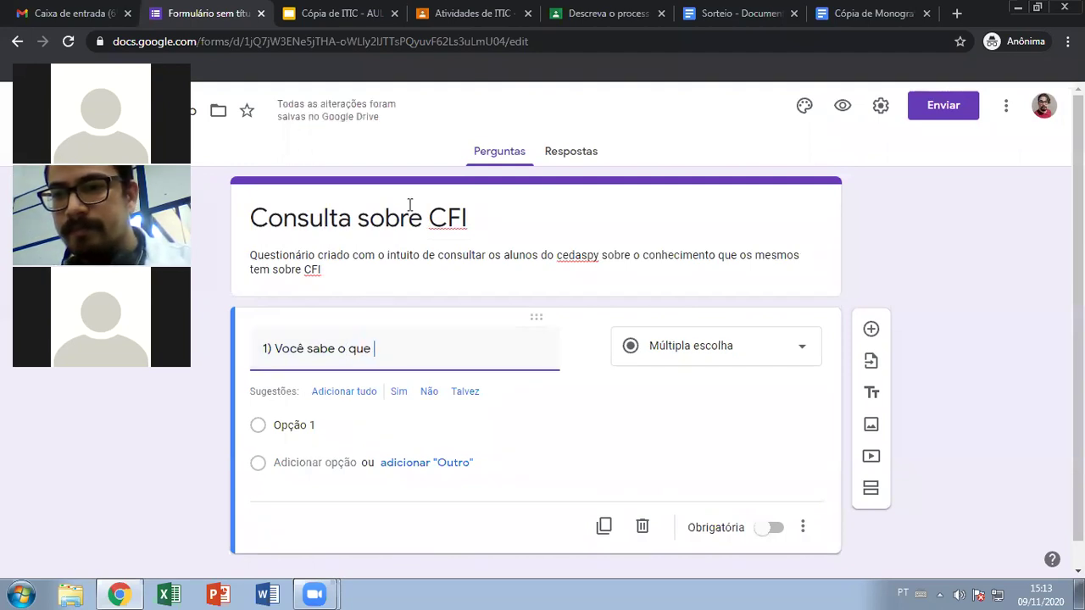
type("é CFI?")
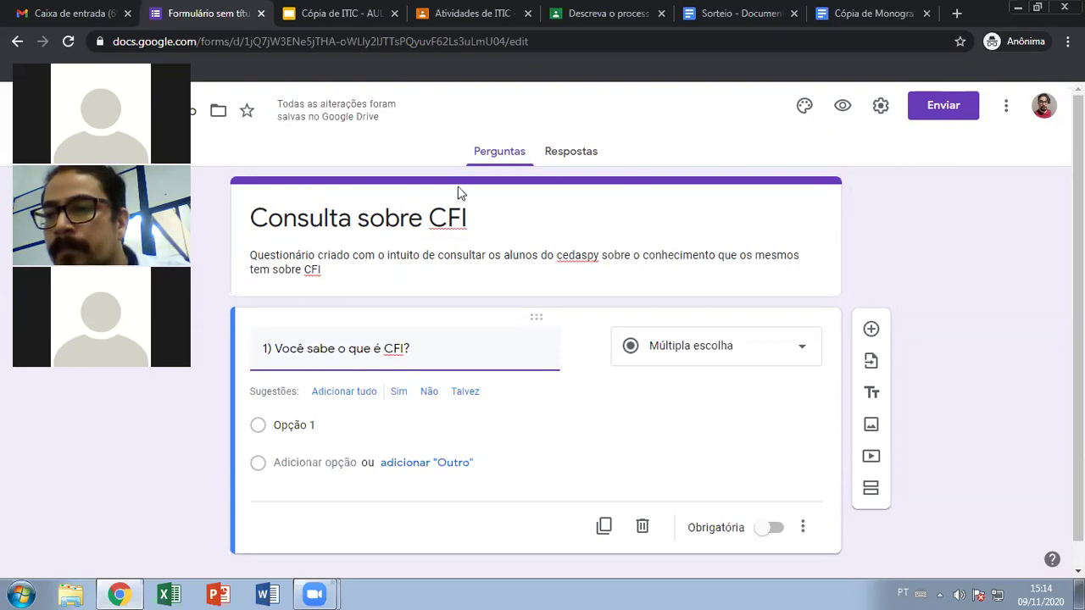
Examine the question types available for the first question, keeping Múltipla escolha selected
left_click(629, 162)
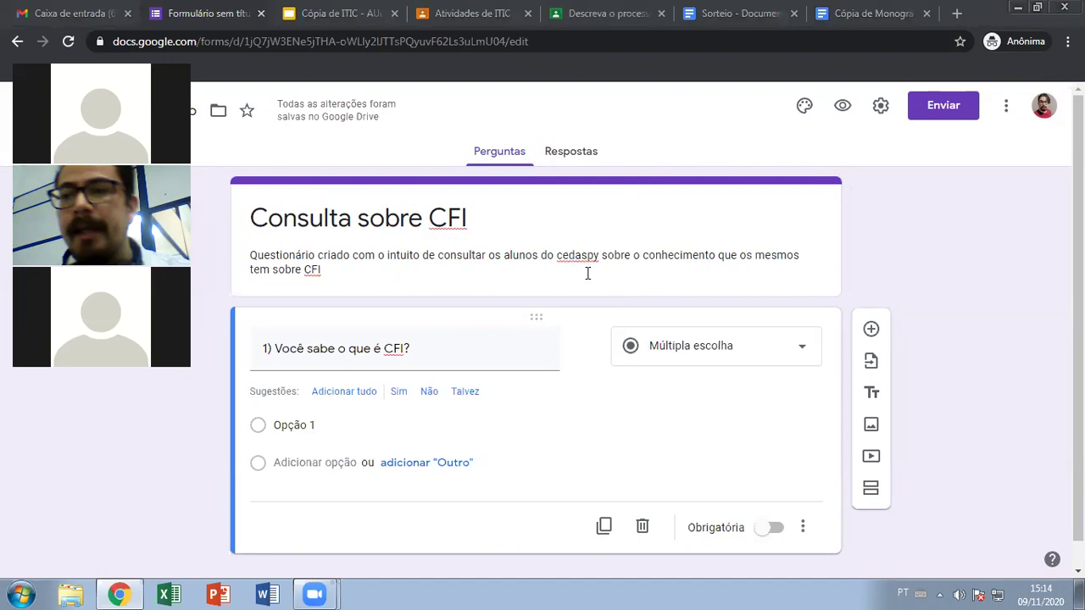
left_click(725, 348)
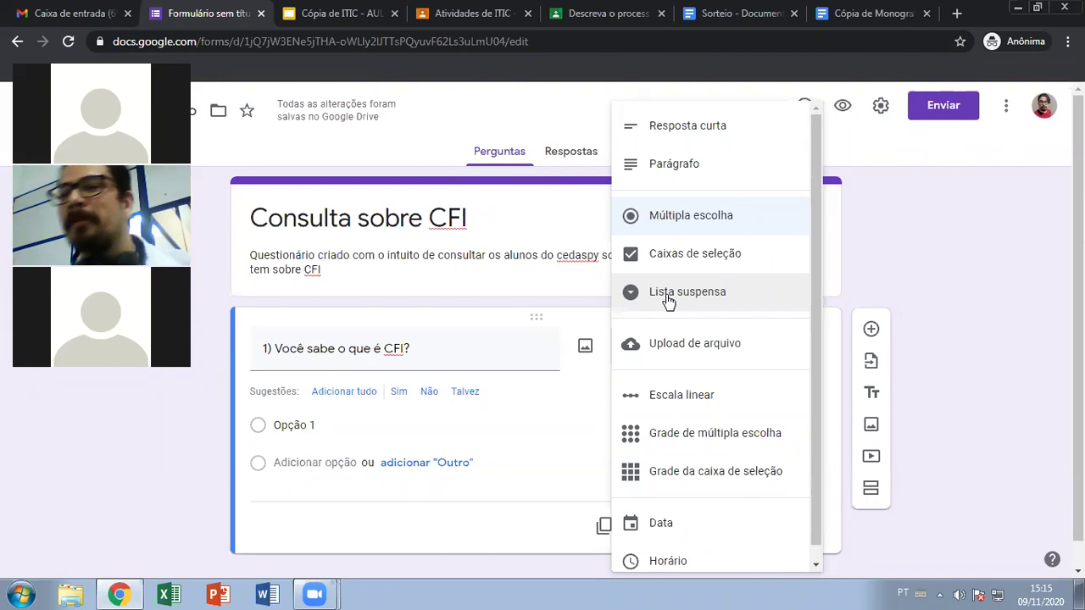
scroll(704, 364, "down", 1)
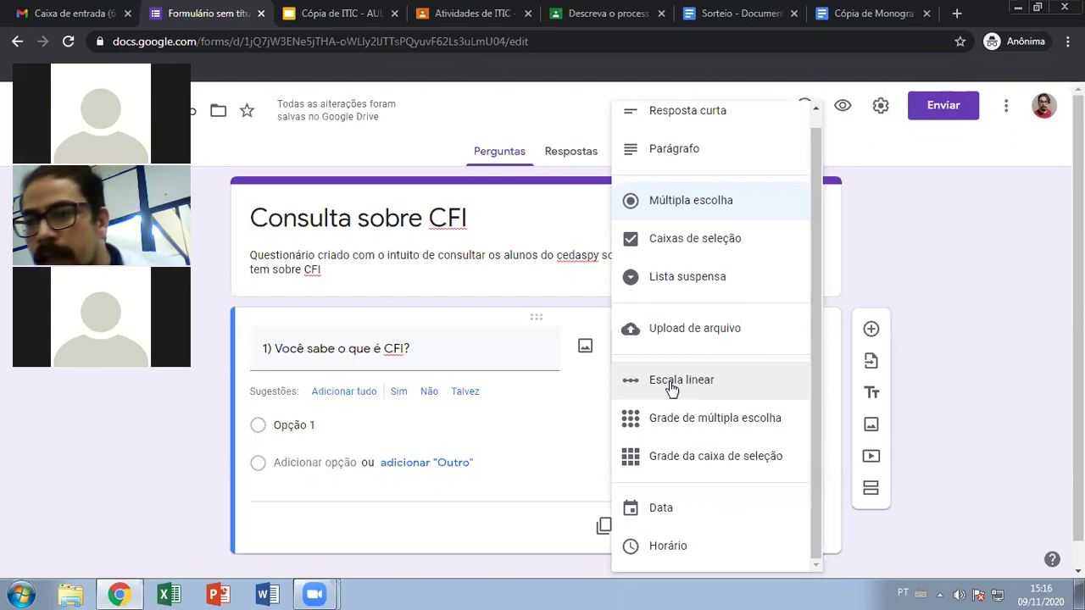
scroll(671, 388, "down", 1)
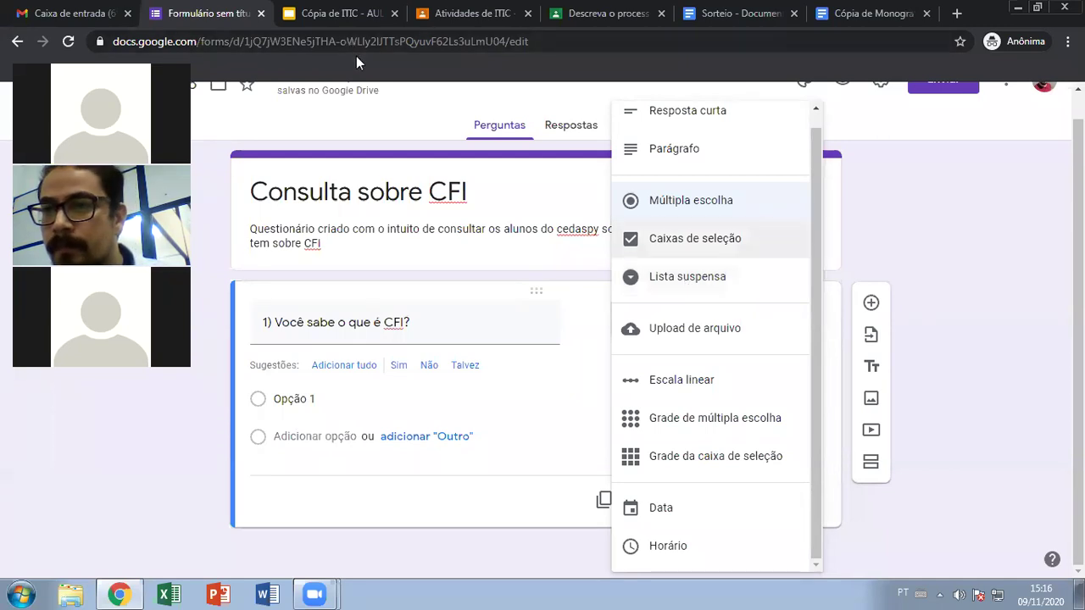
left_click(702, 206)
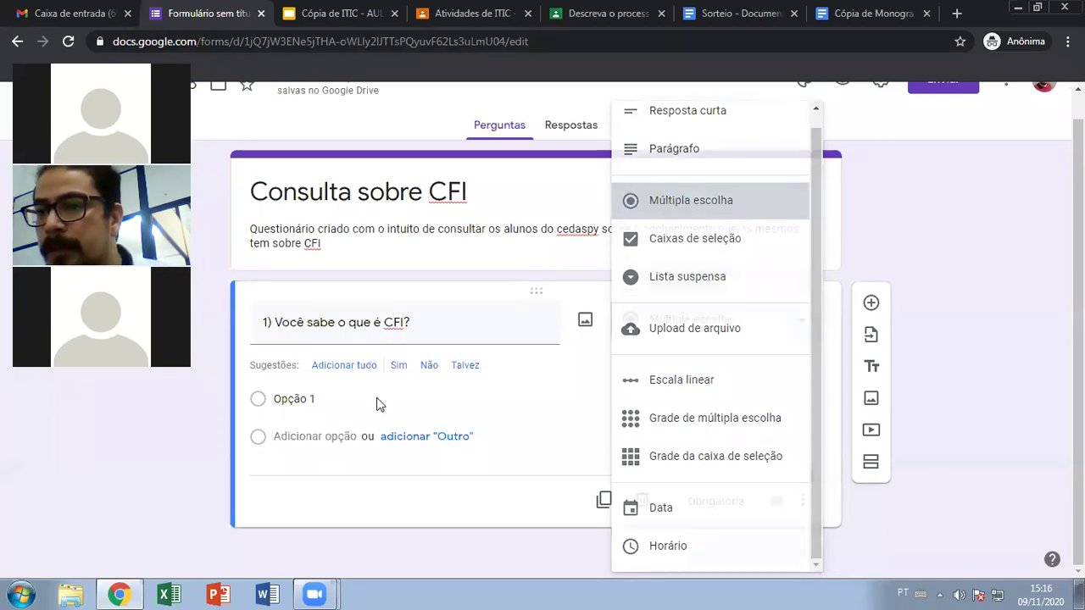
Give the first question the four answer options "a) Sim", "b)Não", "c) Talvez" and "d) Nunca nem vi"
left_click(303, 402)
type("a")
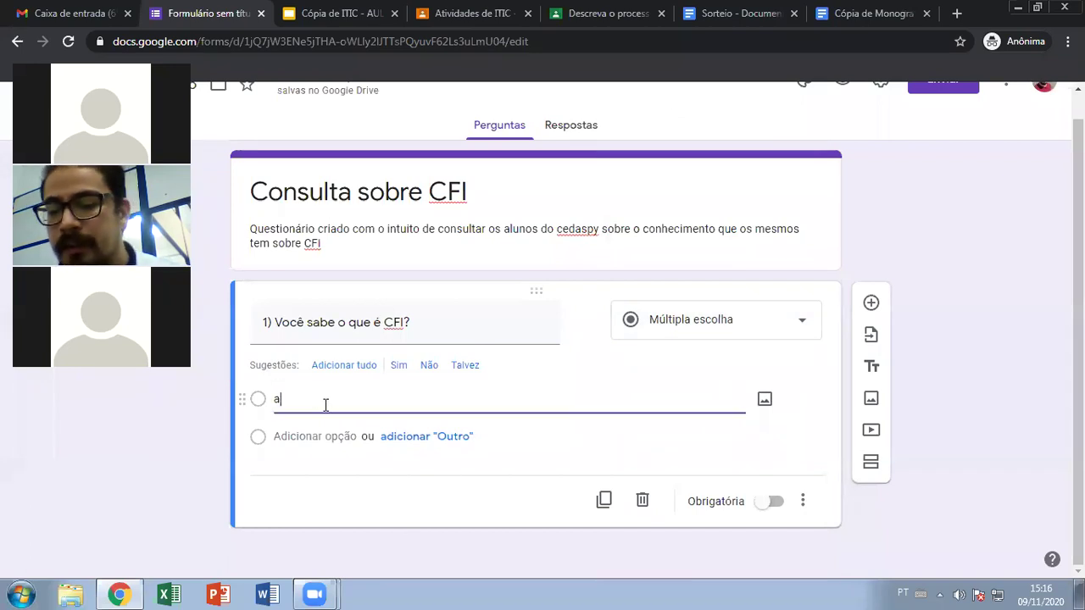
type(") Sim")
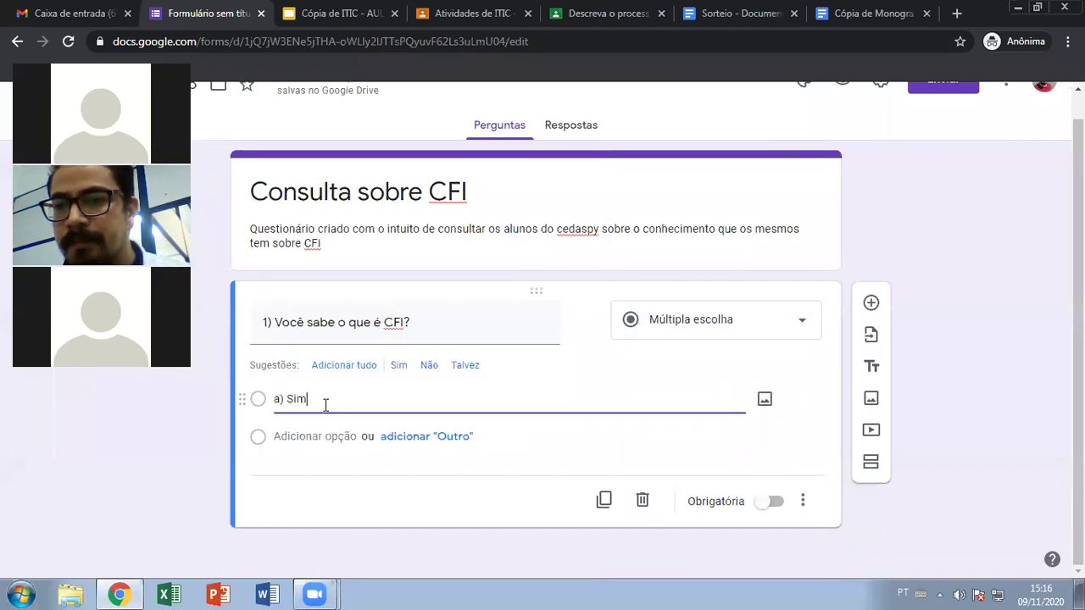
key("Return")
type("b)Não")
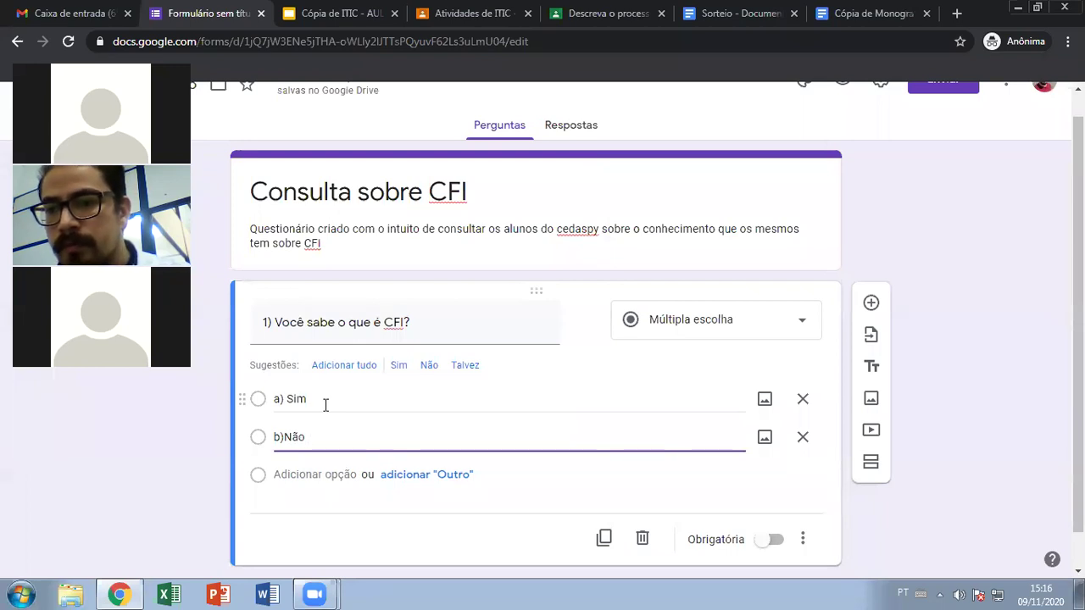
key("Return")
type("c")
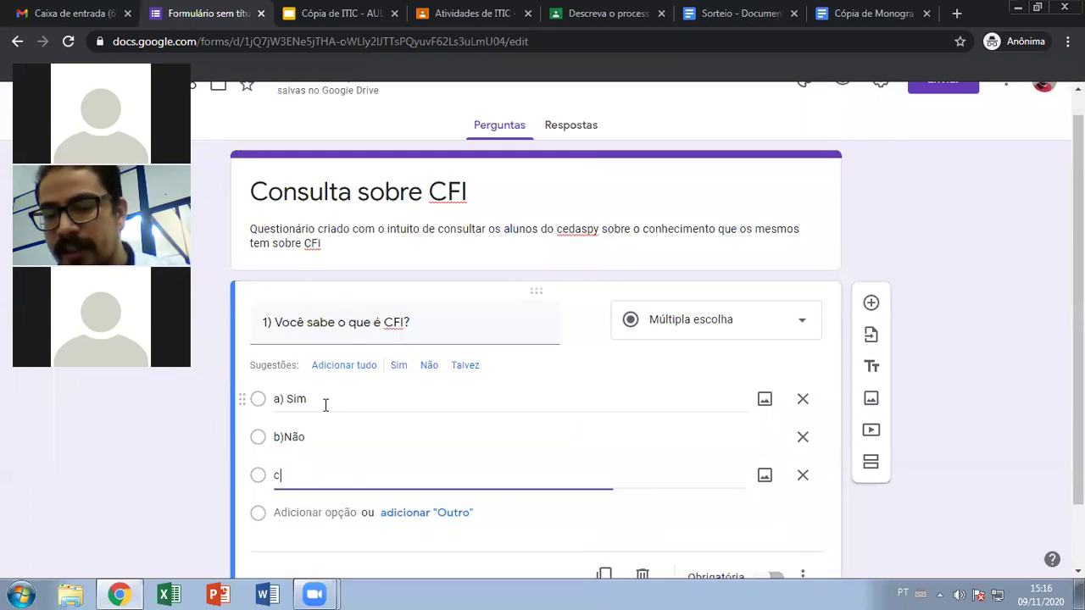
type(") Ta")
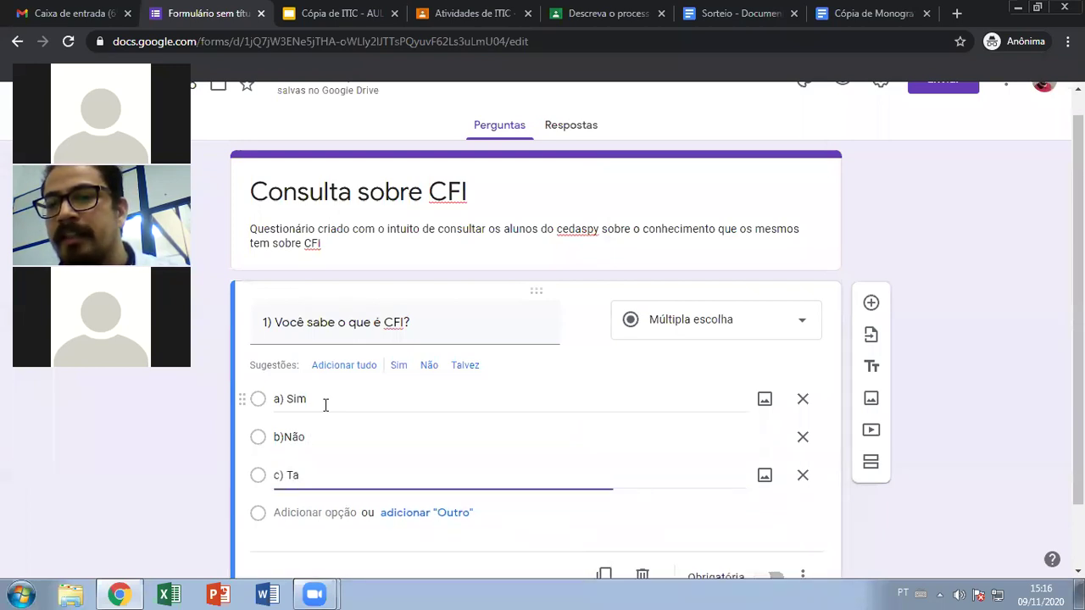
type("lvez")
key("Return")
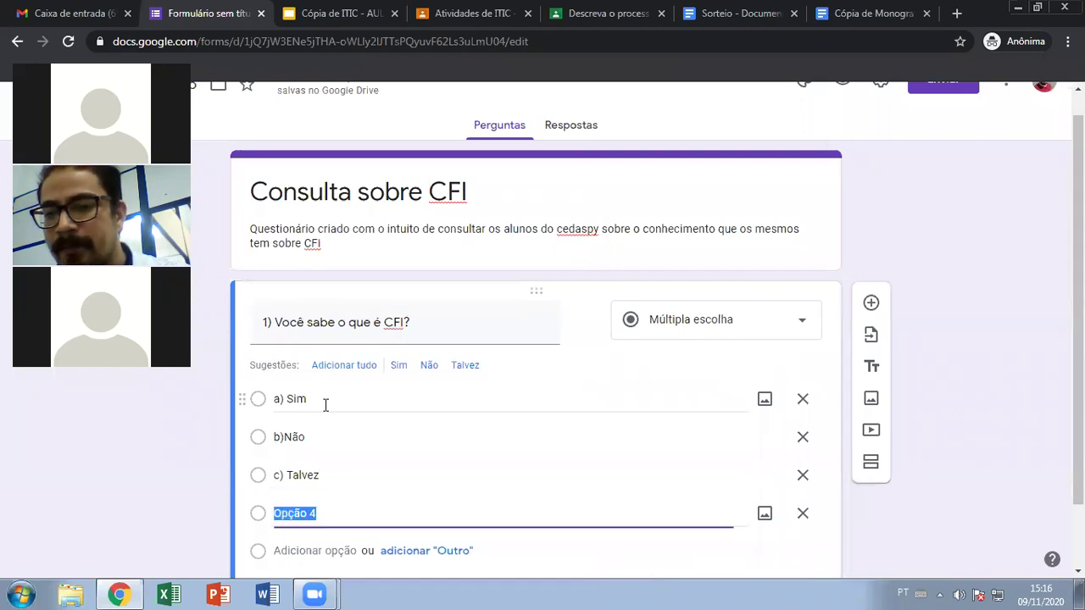
type("d) Nunca nem")
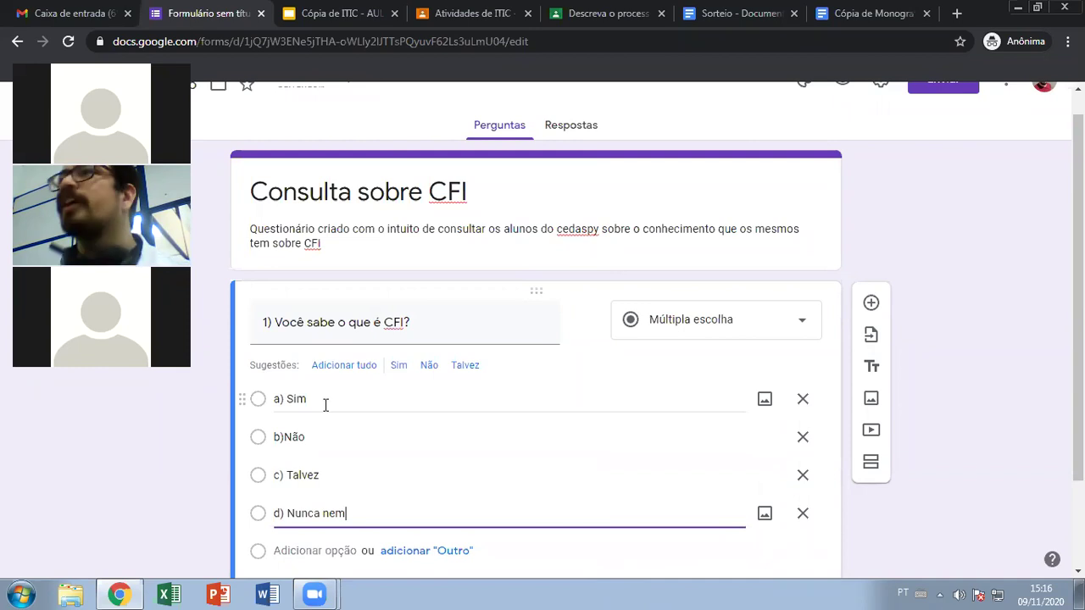
type(" vi")
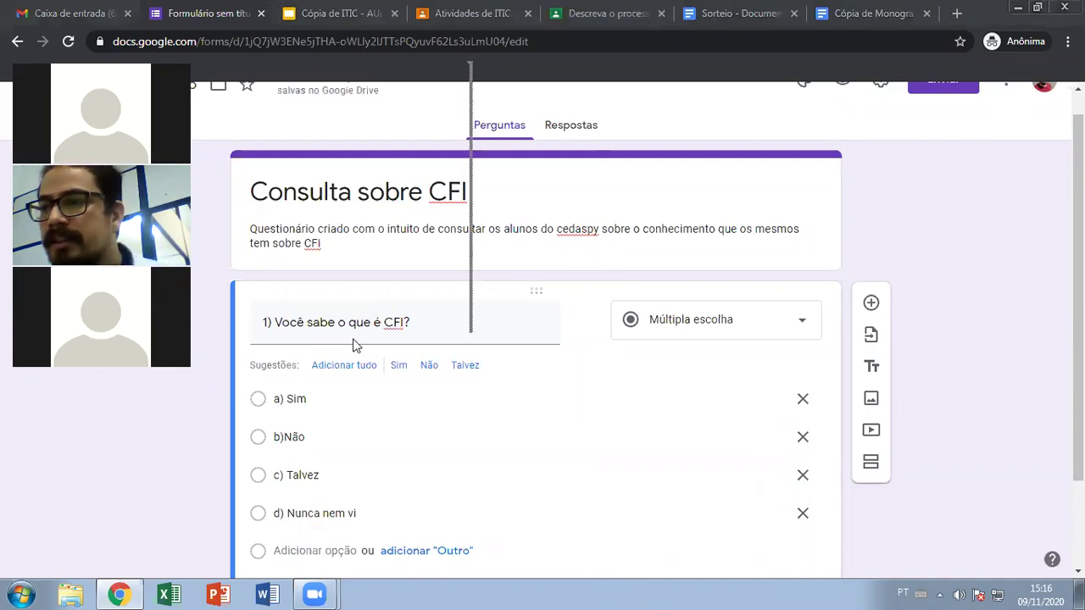
Add a second question with the text "2) Caso saiba o que é CFI, você tem intenção de participar do processo seletivo?"
scroll(438, 339, "down", 2)
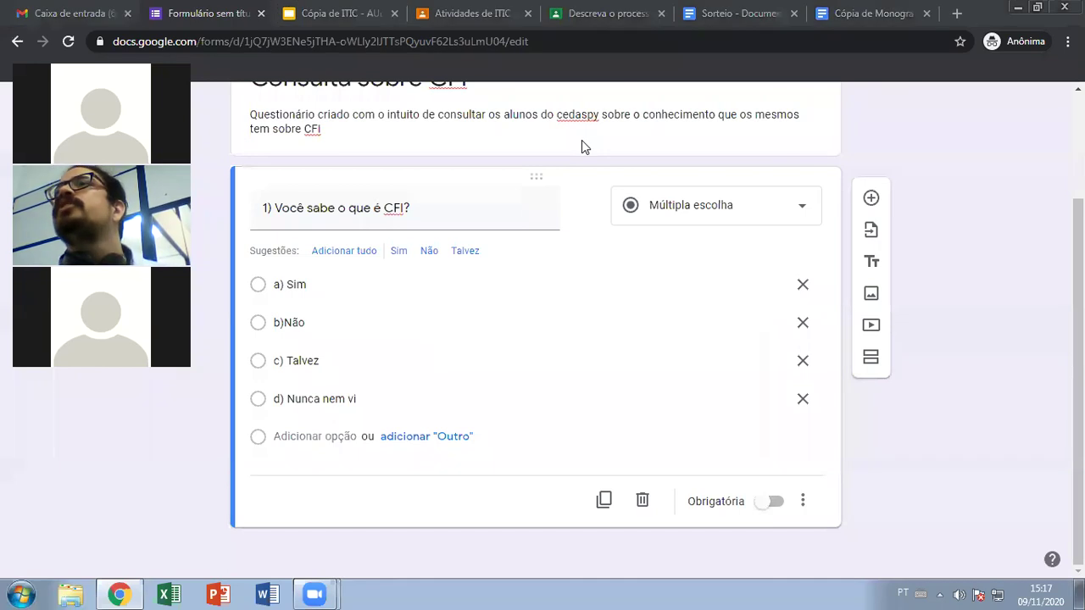
left_click(872, 199)
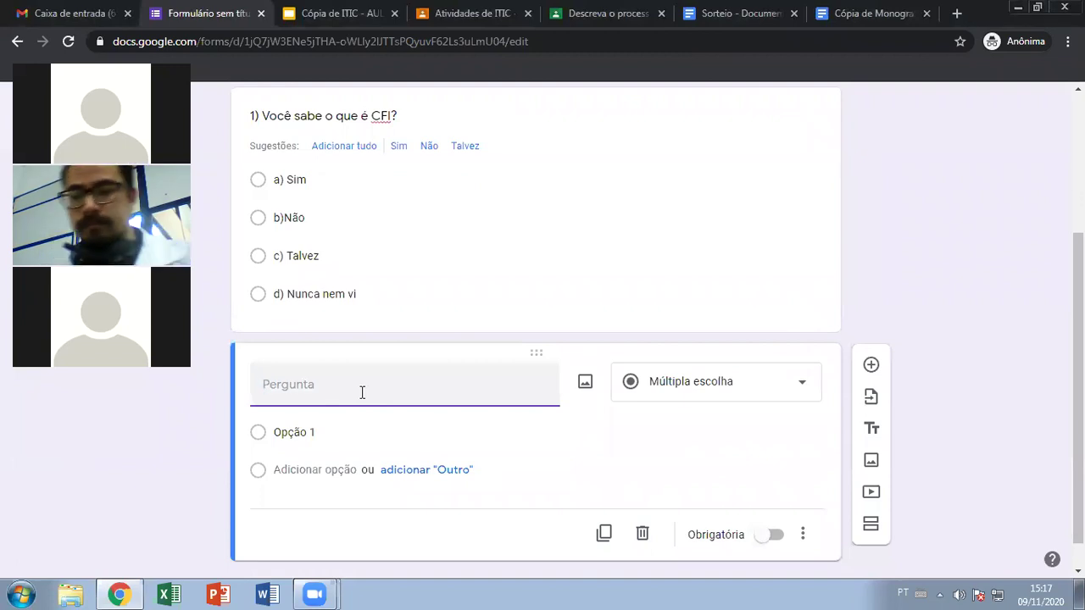
type("2")
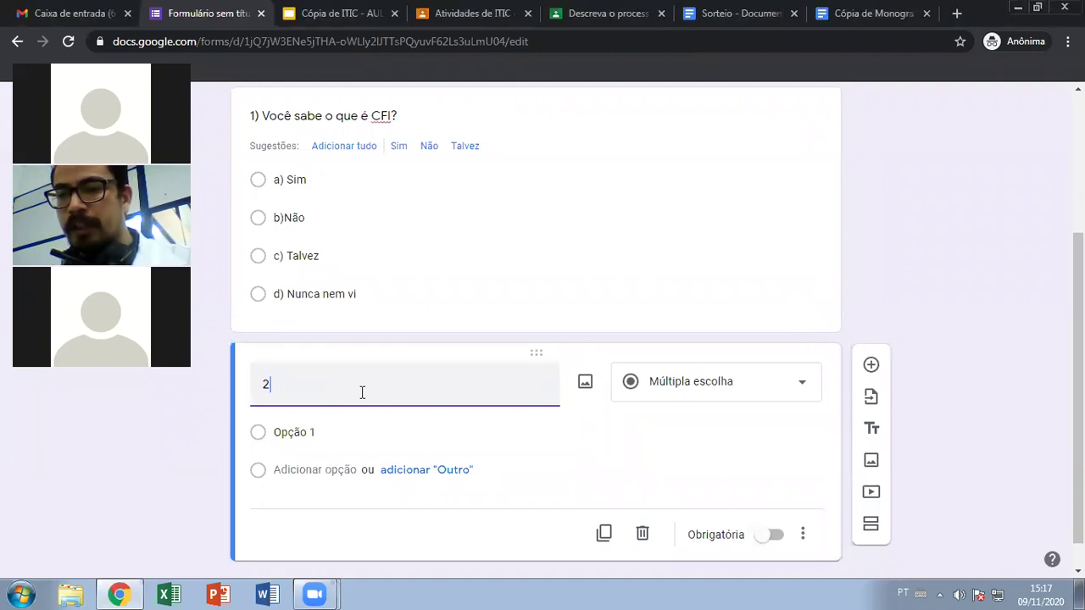
type(")")
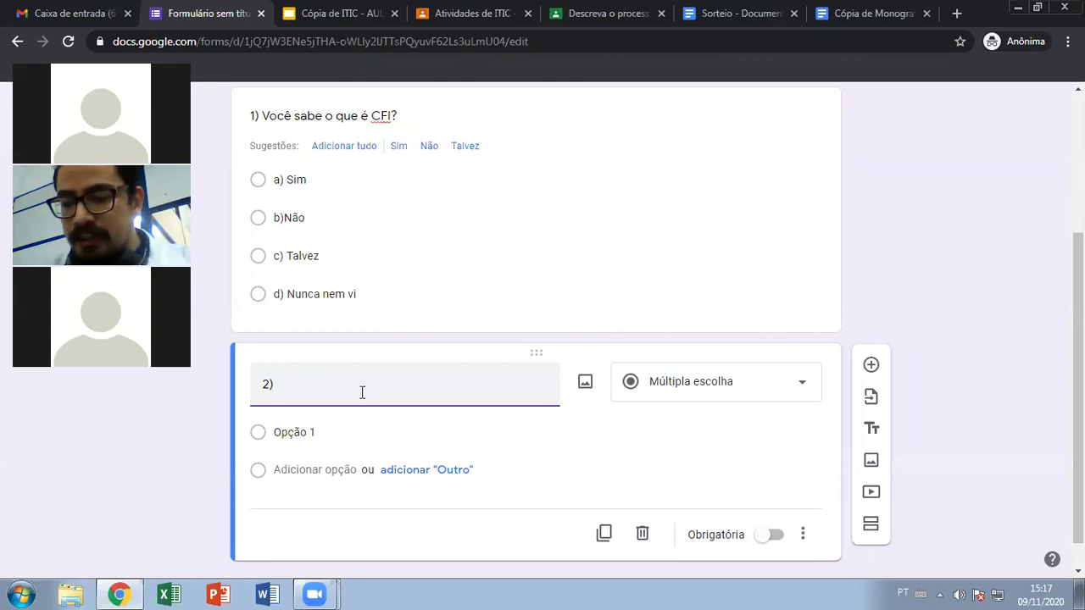
type("c")
key("BackSpace")
type("Caso sai")
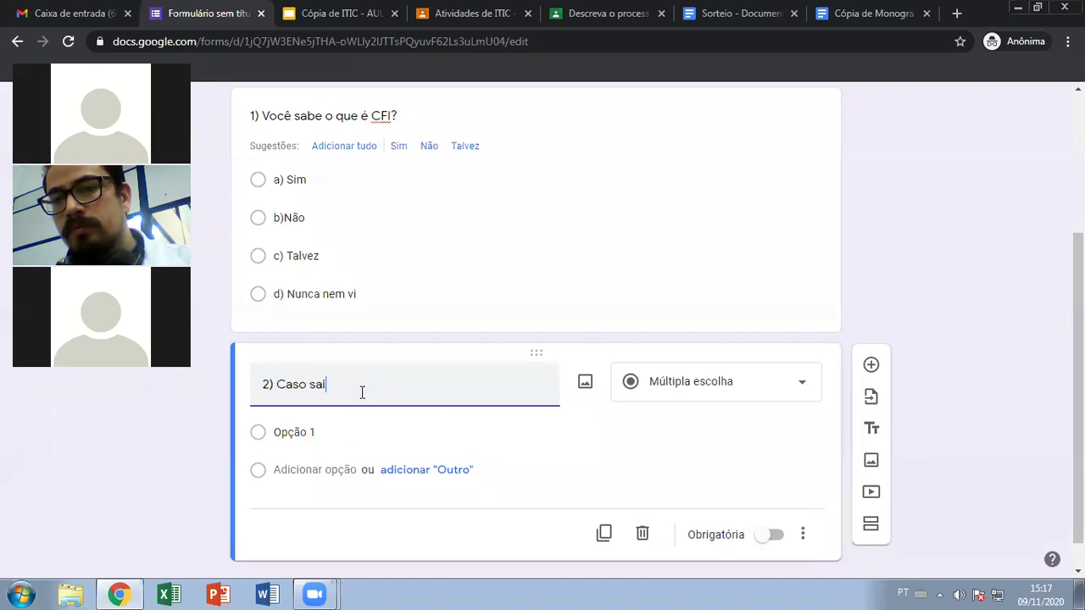
type("ba o que é CFI,")
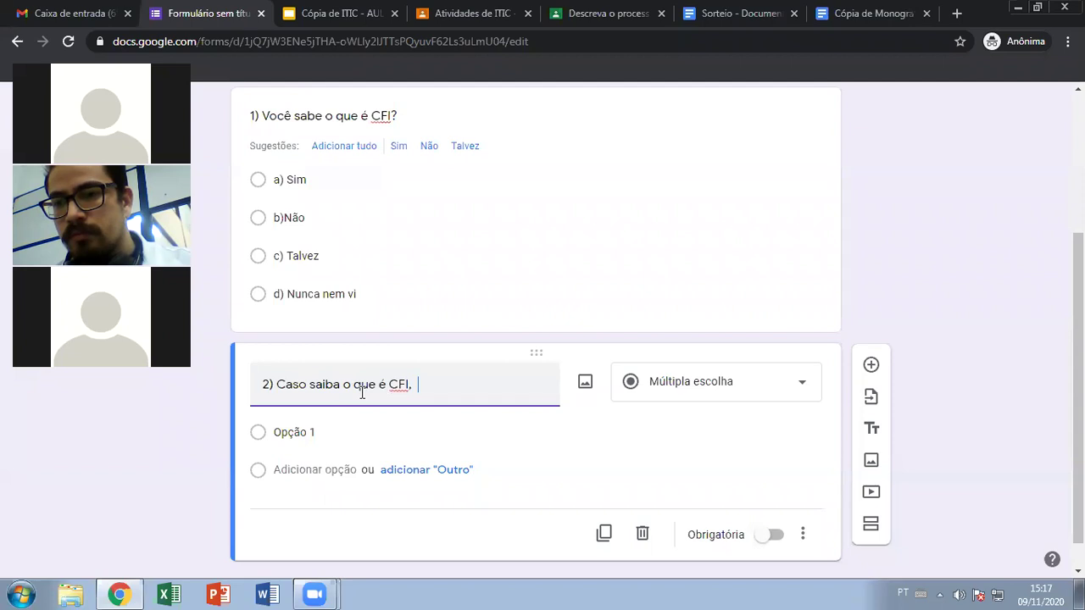
type("  voc")
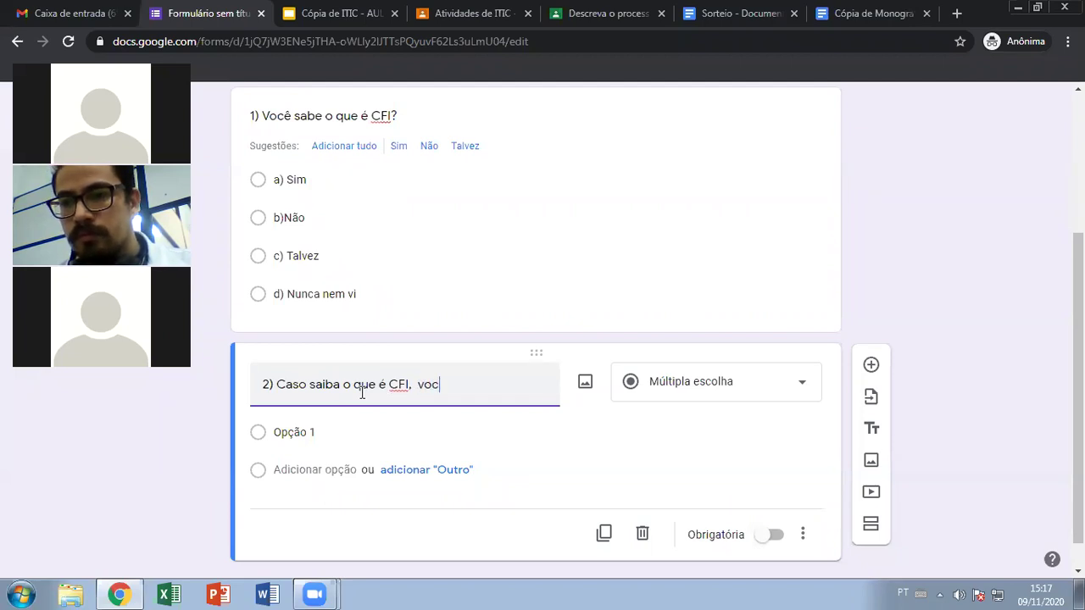
type("ê tem inte")
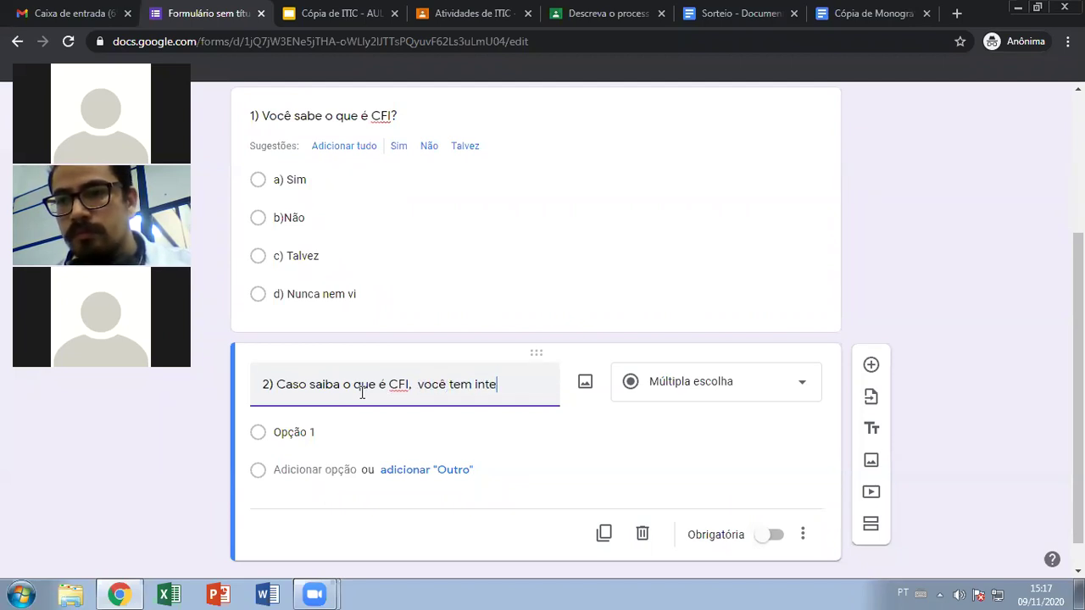
type("nção de p")
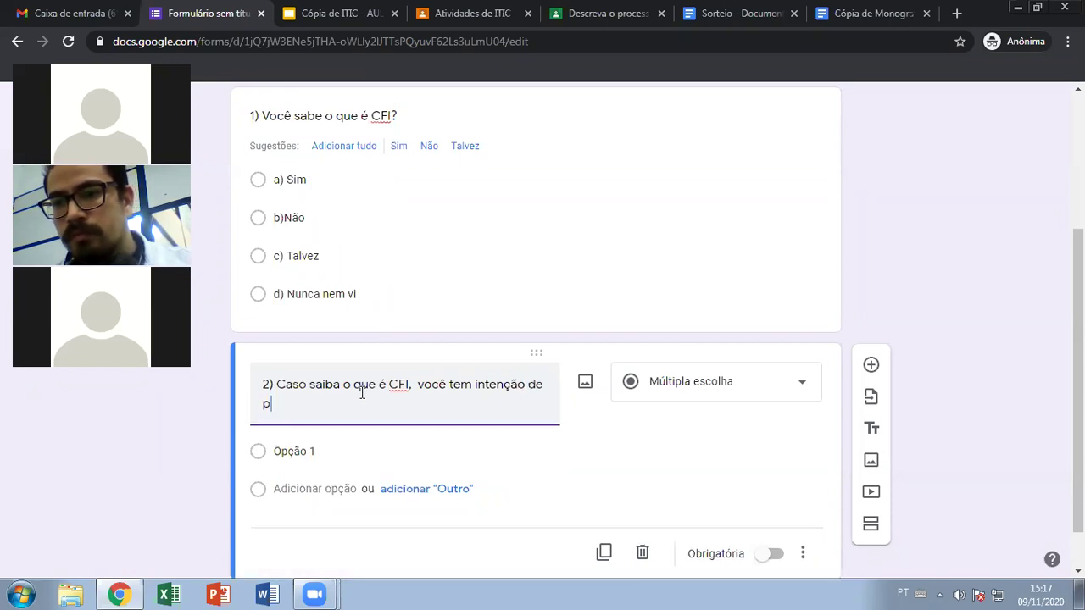
type("articipar do processo seletivo?")
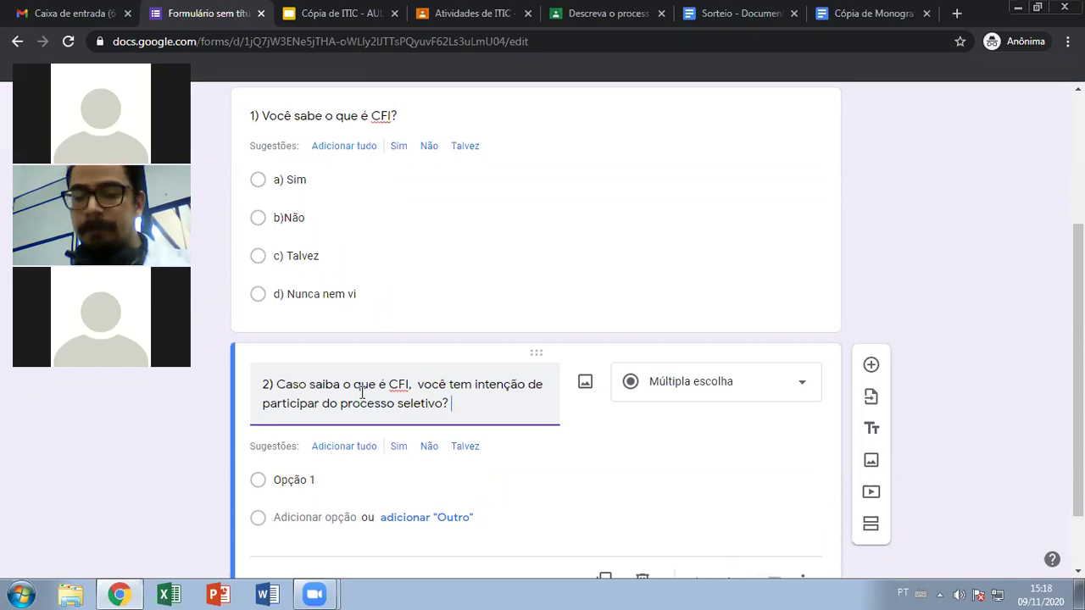
Append "Justifique sua resposta." to the second question's text and use Parágrafo as its answer type
type("Justifiqu")
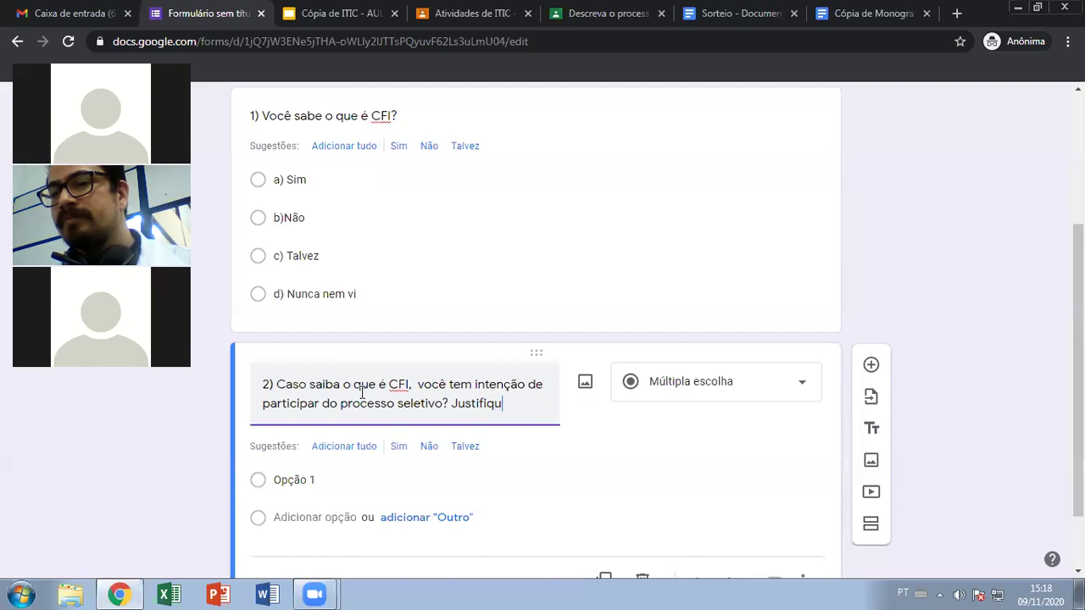
type("e sua resposta,")
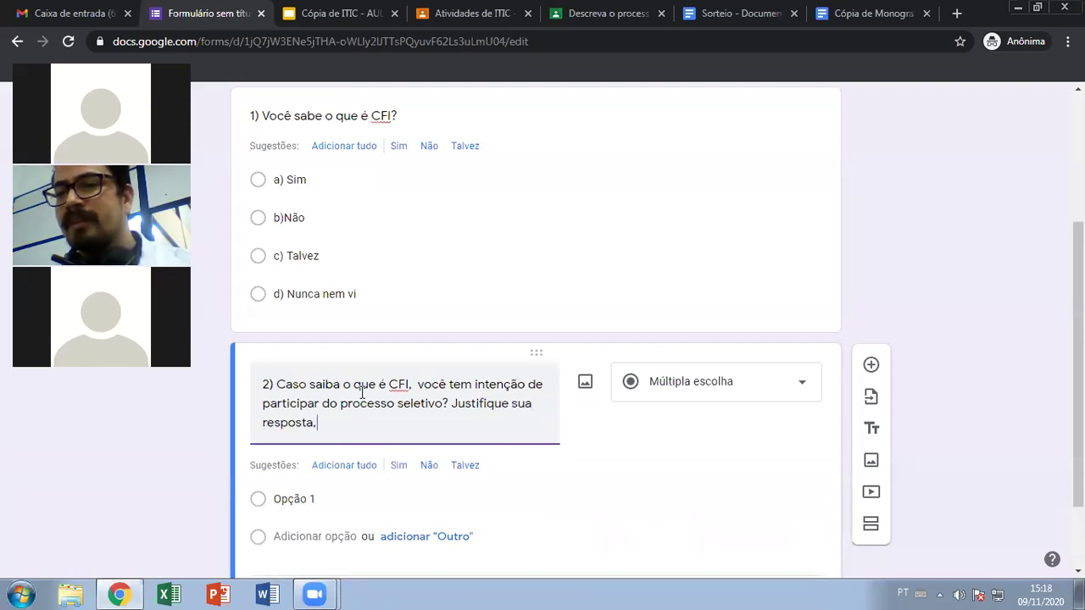
key("BackSpace")
type(".")
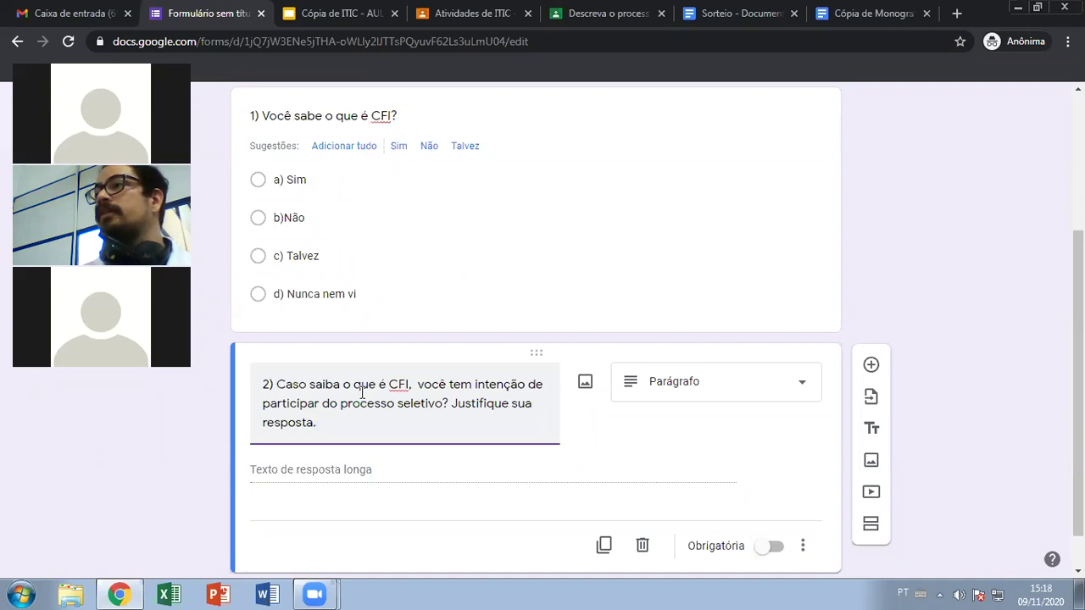
left_click(684, 390)
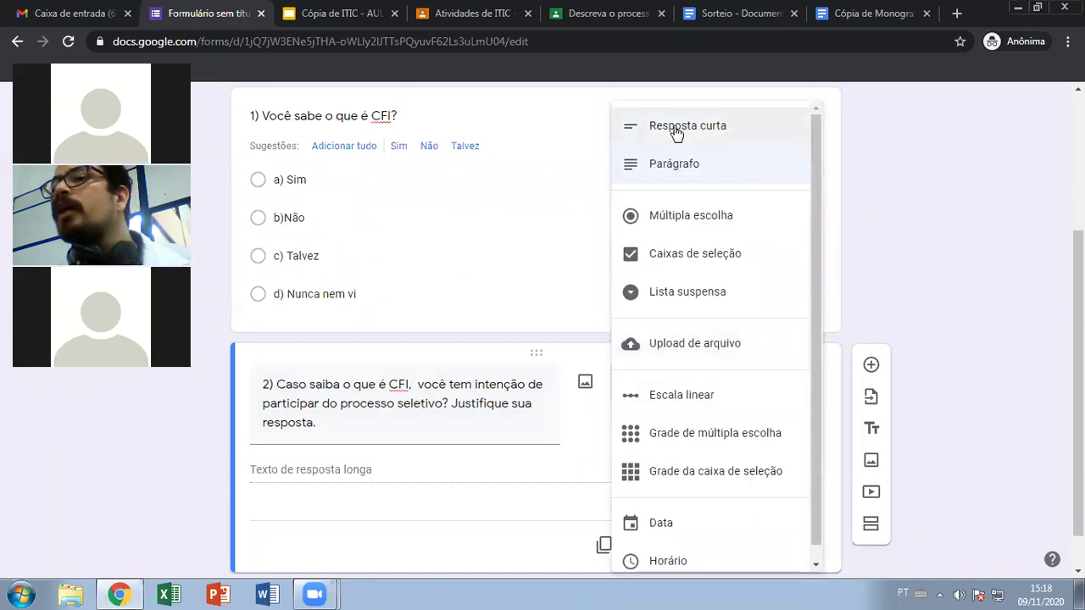
left_click(678, 163)
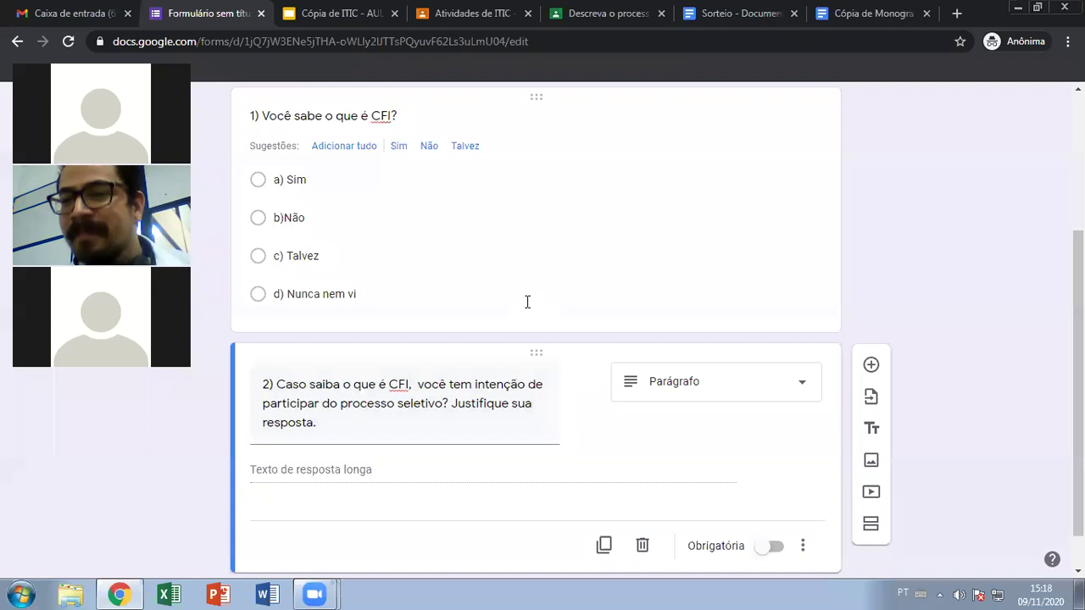
Add a third question with the text "3) Diga seu grau de satisfação em relação ao CFI."
scroll(527, 302, "down", 1)
left_click(872, 318)
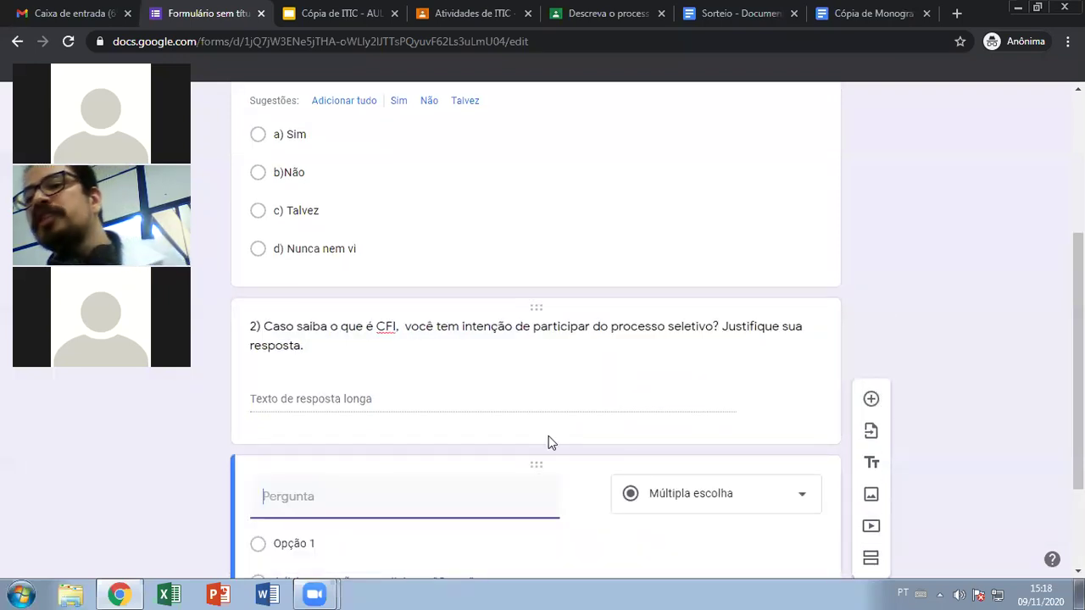
type("3) ")
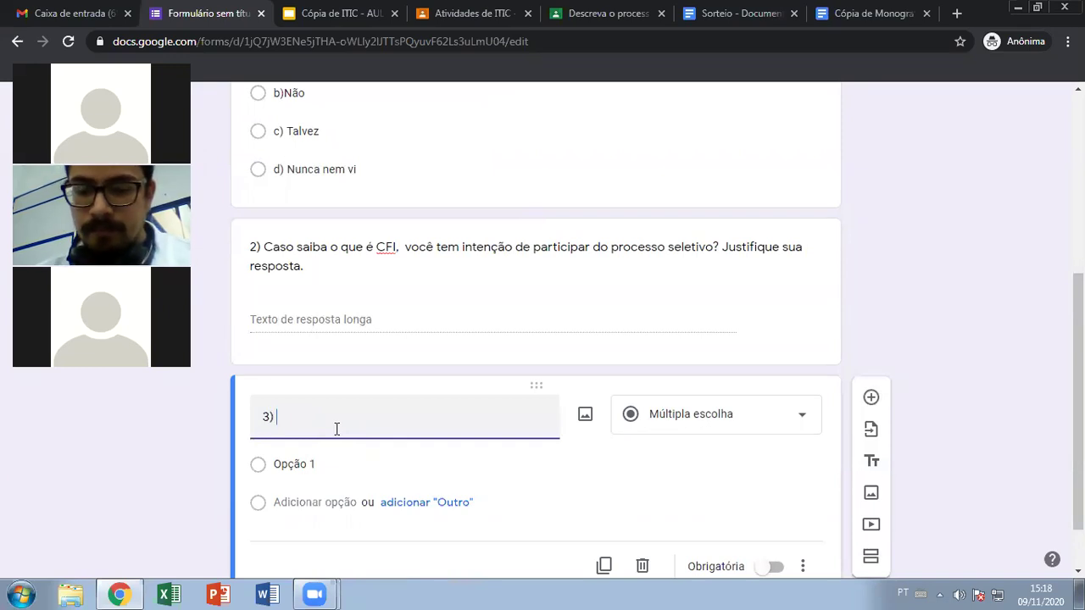
type("Dê s")
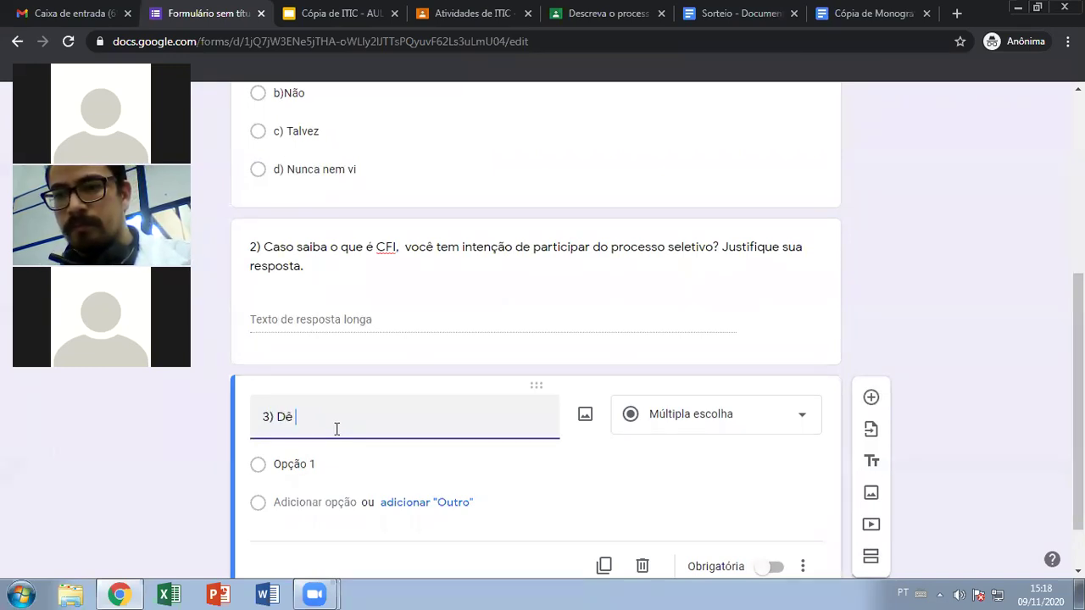
key("BackSpace")
key("BackSpace")
key("BackSpace")
type("iga s")
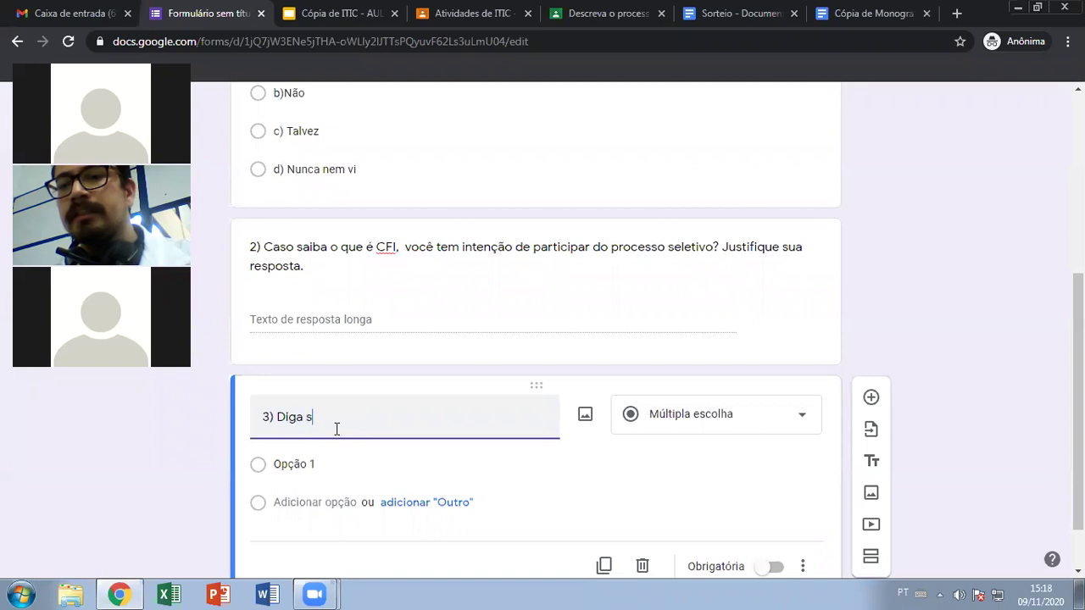
type("eu qrau de s")
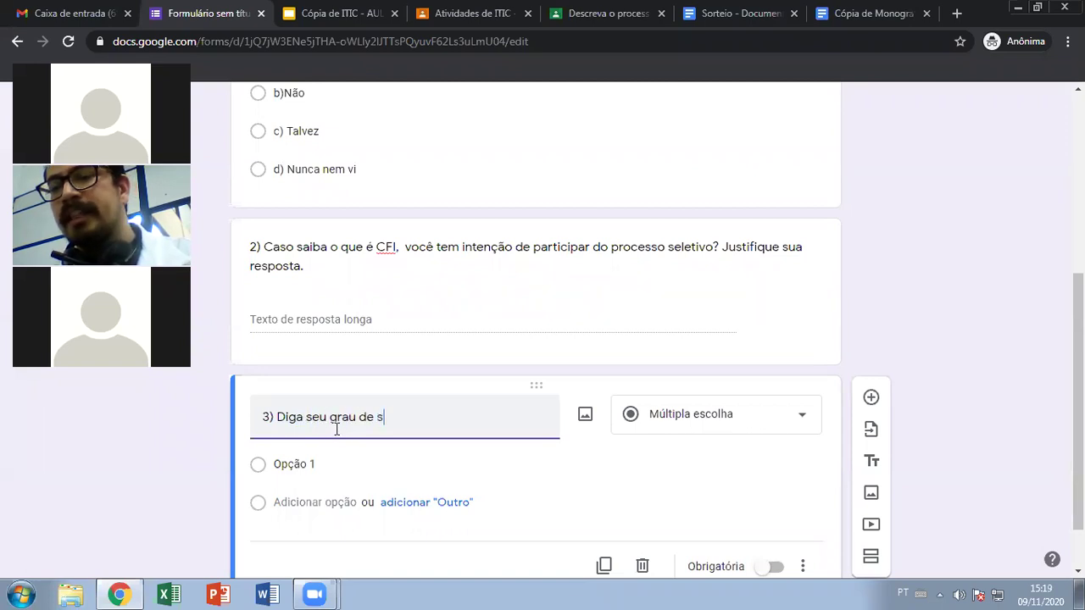
type("atisfaçã")
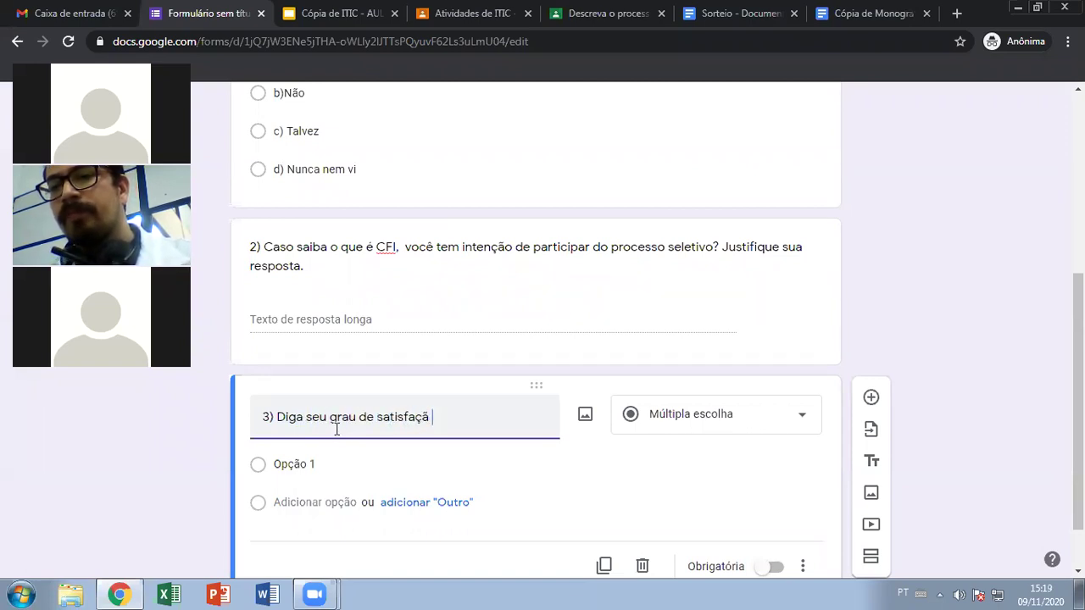
type("o em relaçã")
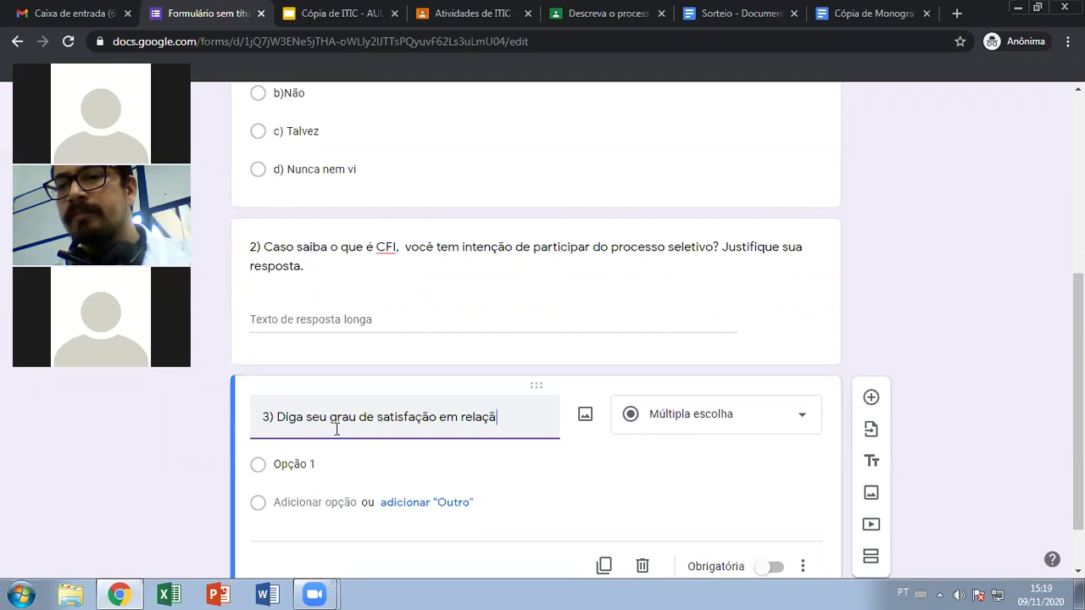
type("o ao CFT")
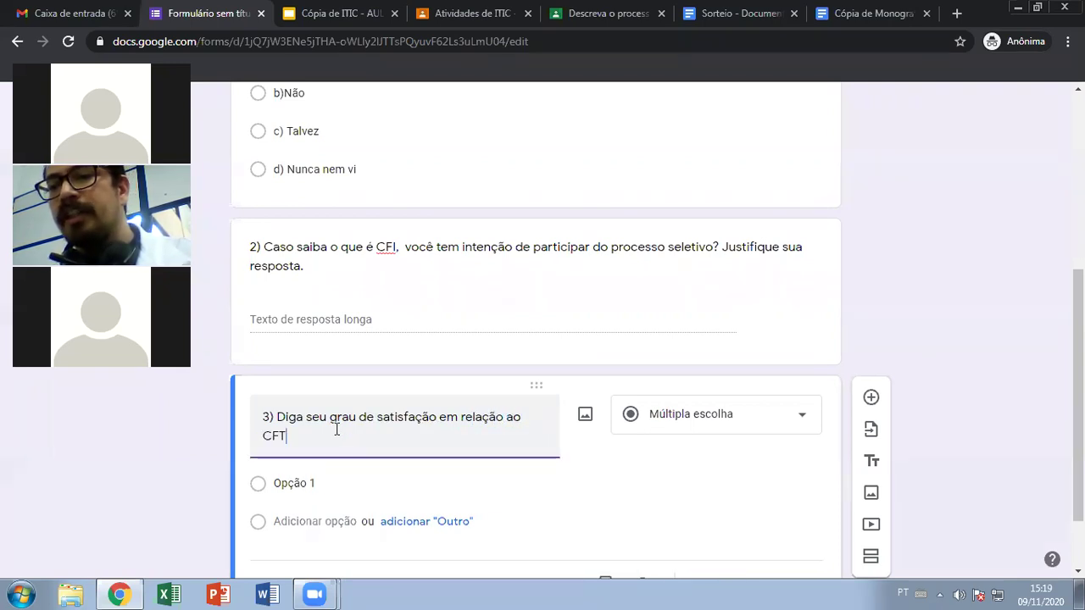
key("BackSpace")
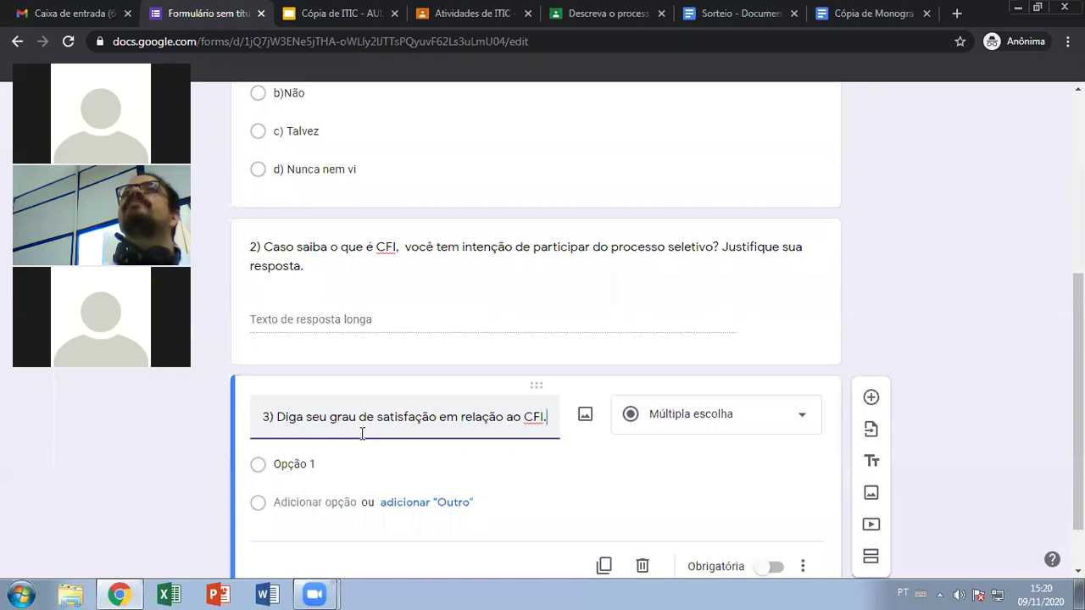
Change the third question's answer type to Escala linear with a scale from 1 to 10
scroll(690, 288, "down", 1)
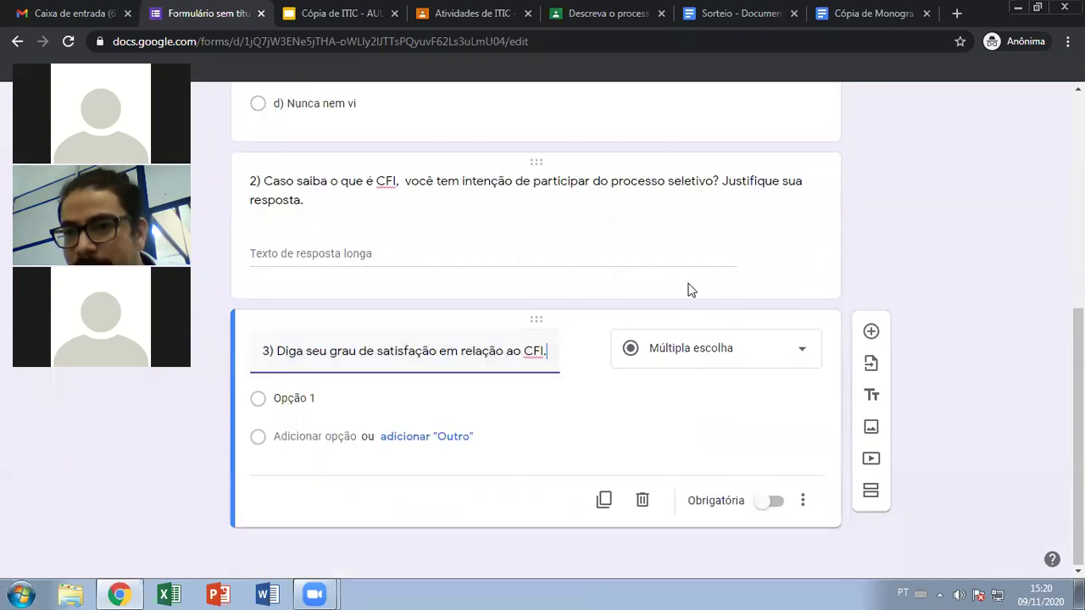
left_click(739, 351)
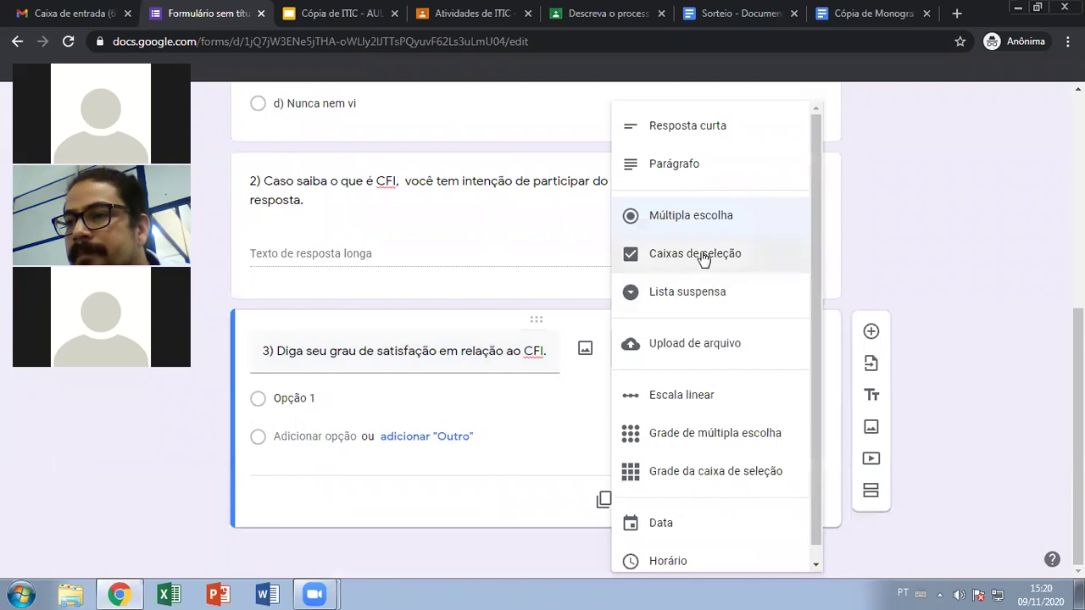
left_click(695, 397)
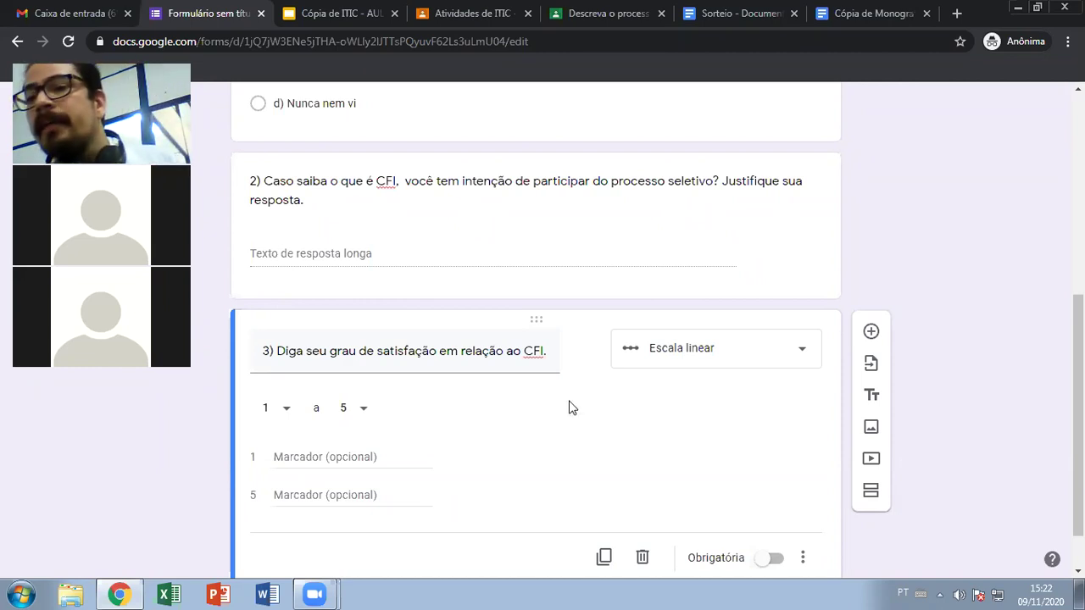
left_click(362, 410)
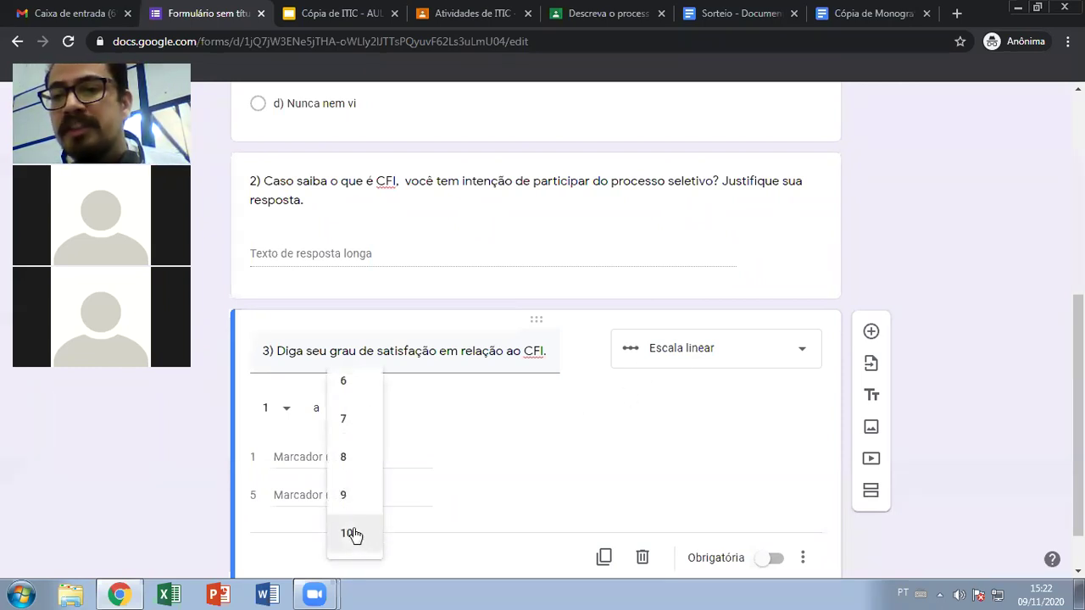
left_click(350, 532)
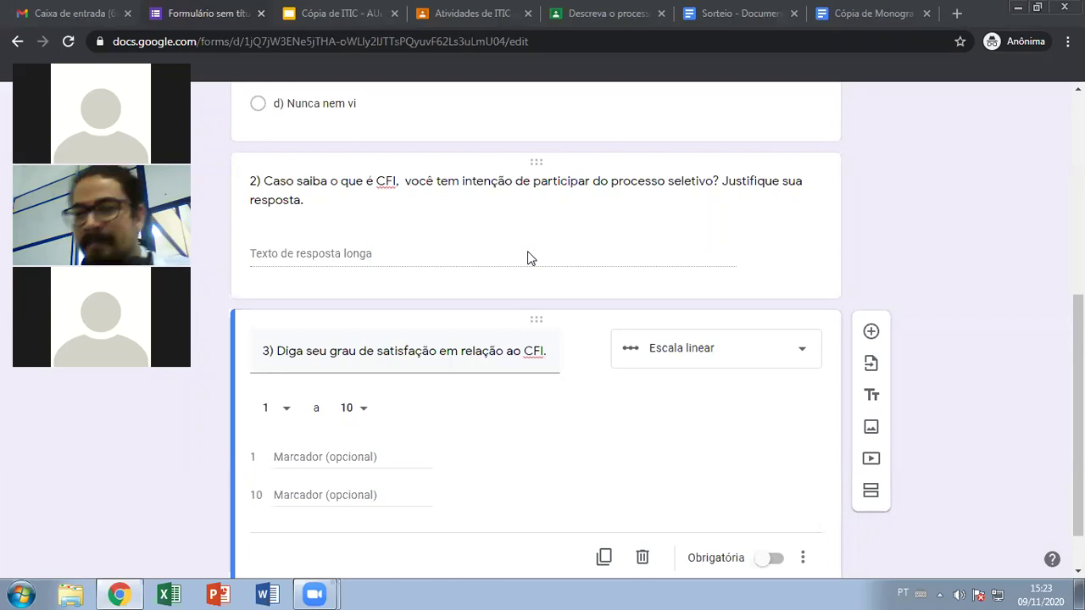
Mark all three questions as mandatory (Obrigatória), starting with the third and ending with the first
left_click(772, 553)
left_click(663, 217)
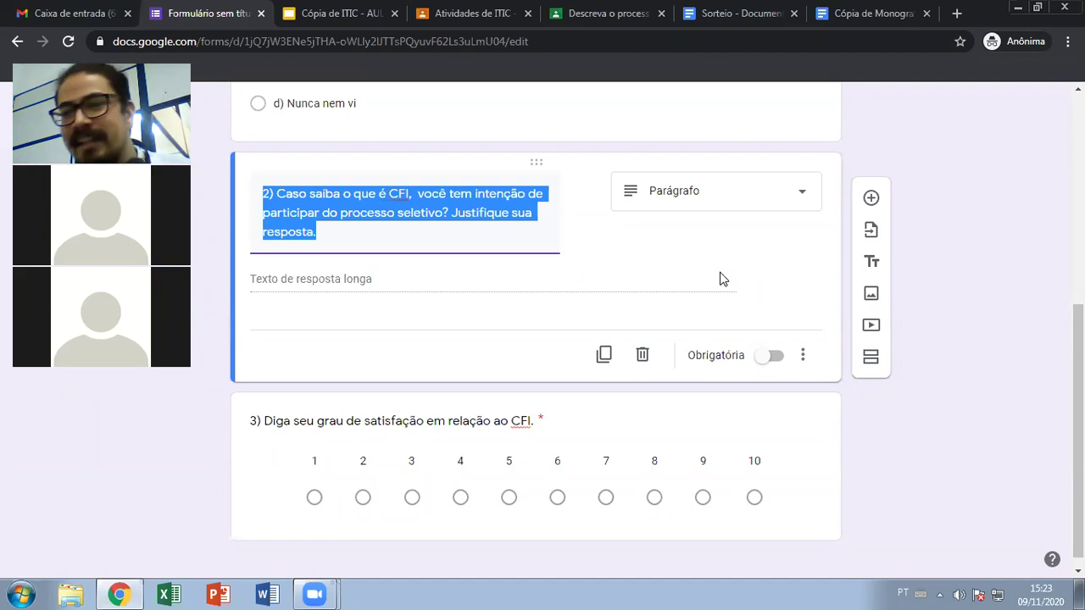
left_click(773, 356)
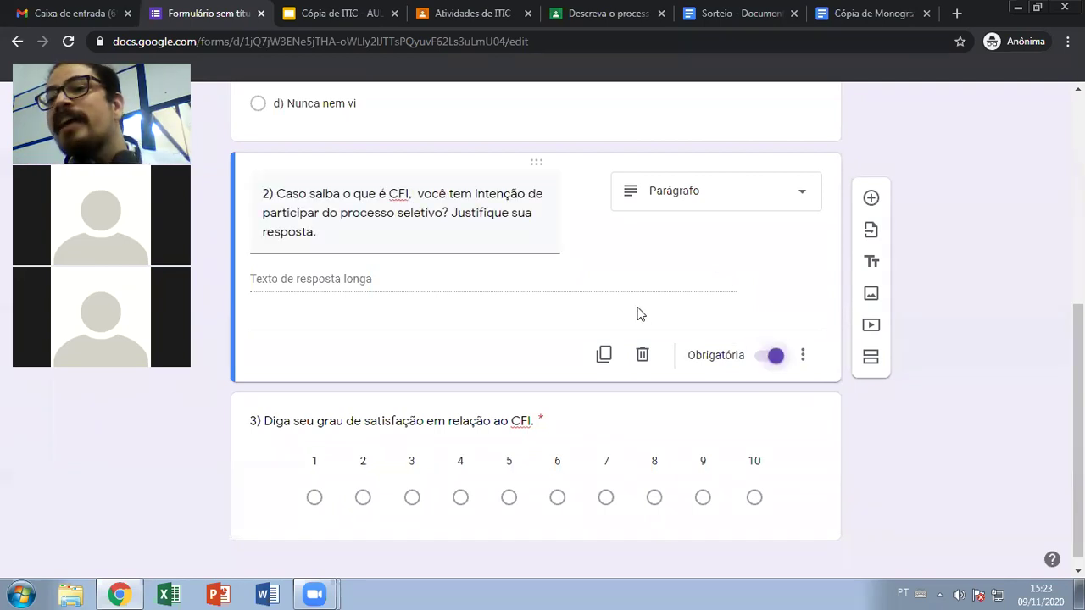
scroll(642, 312, "up", 4)
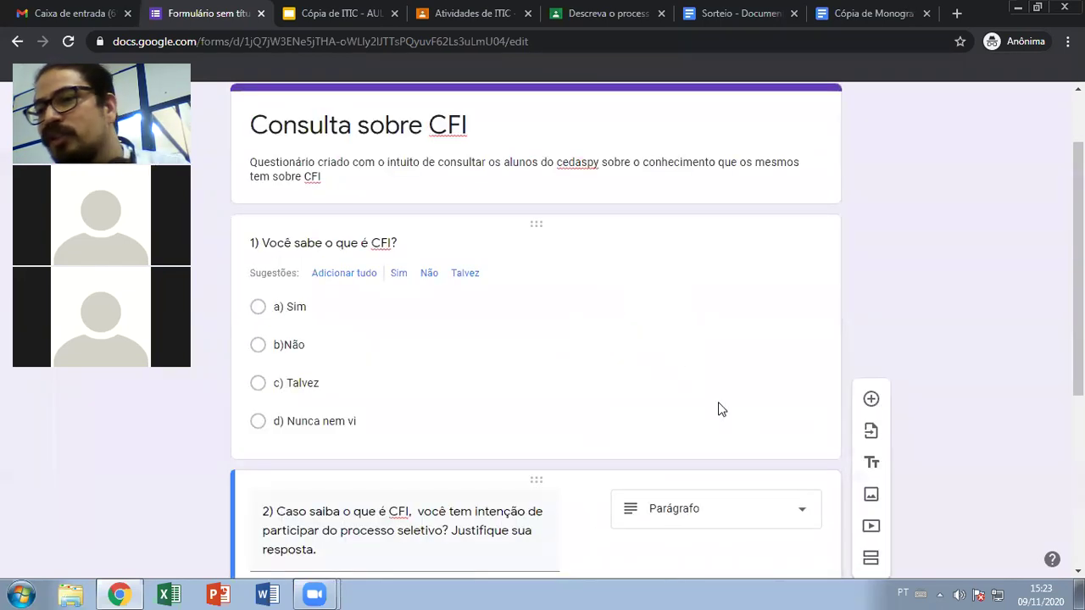
left_click(642, 312)
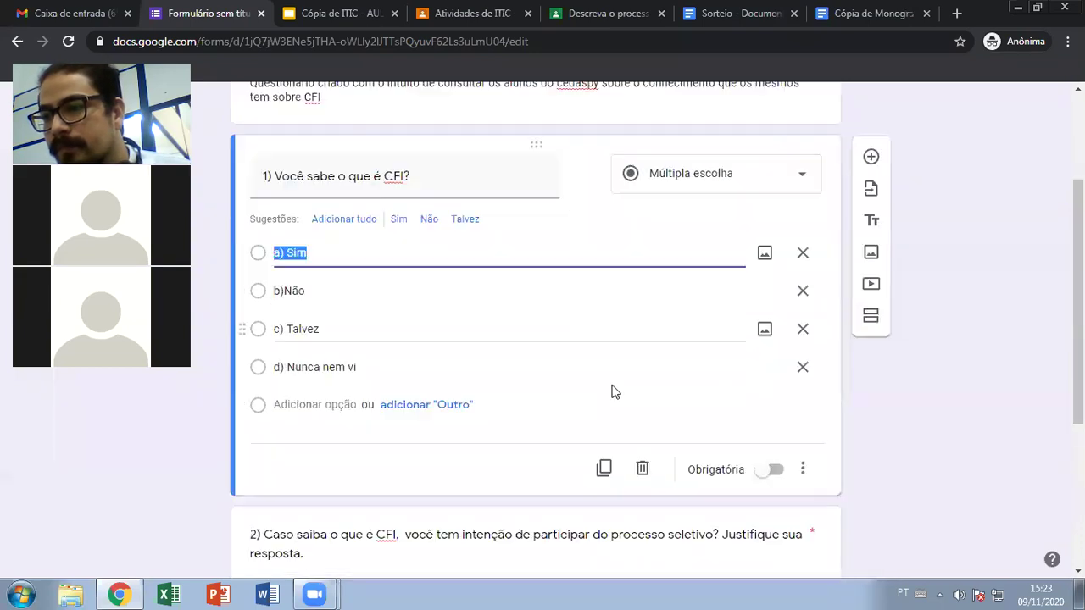
left_click(768, 468)
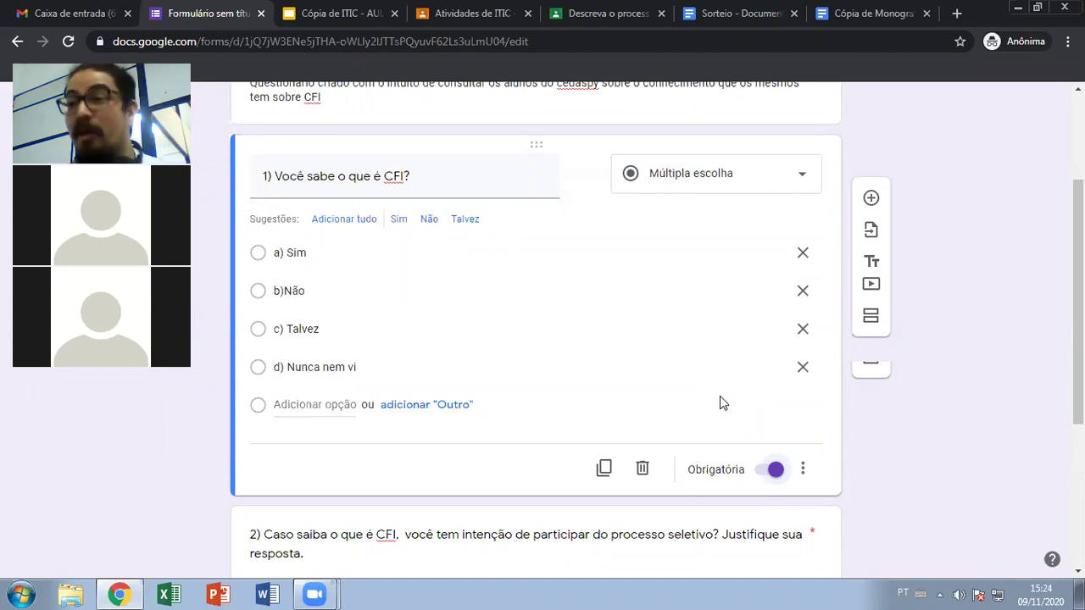
Set the form's theme colour to indigo and its background colour to the darkest of the offered shades
scroll(542, 293, "up", 3)
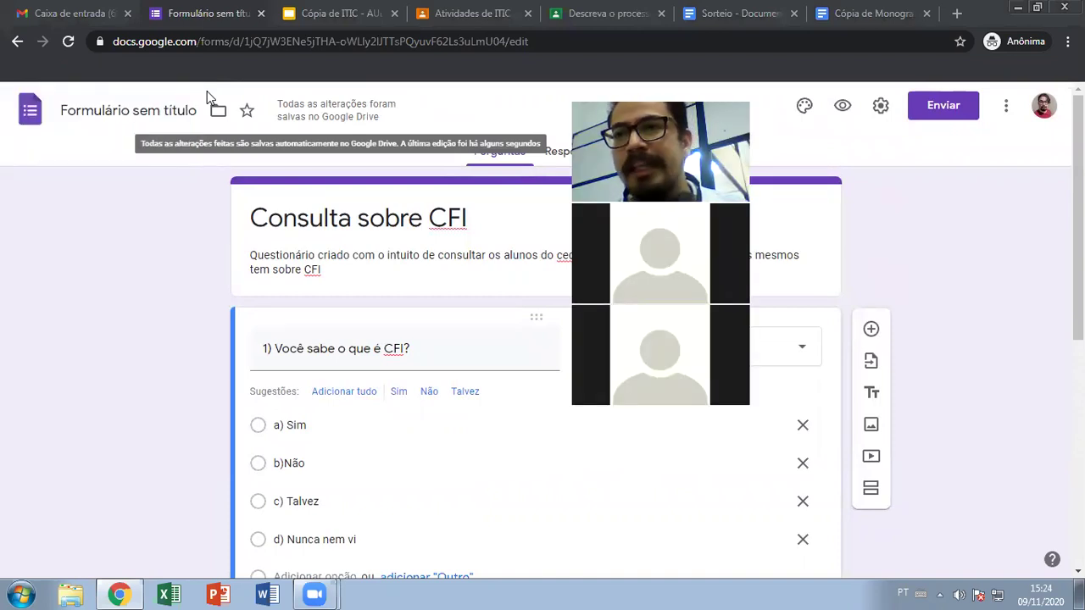
left_click(804, 105)
left_click(920, 357)
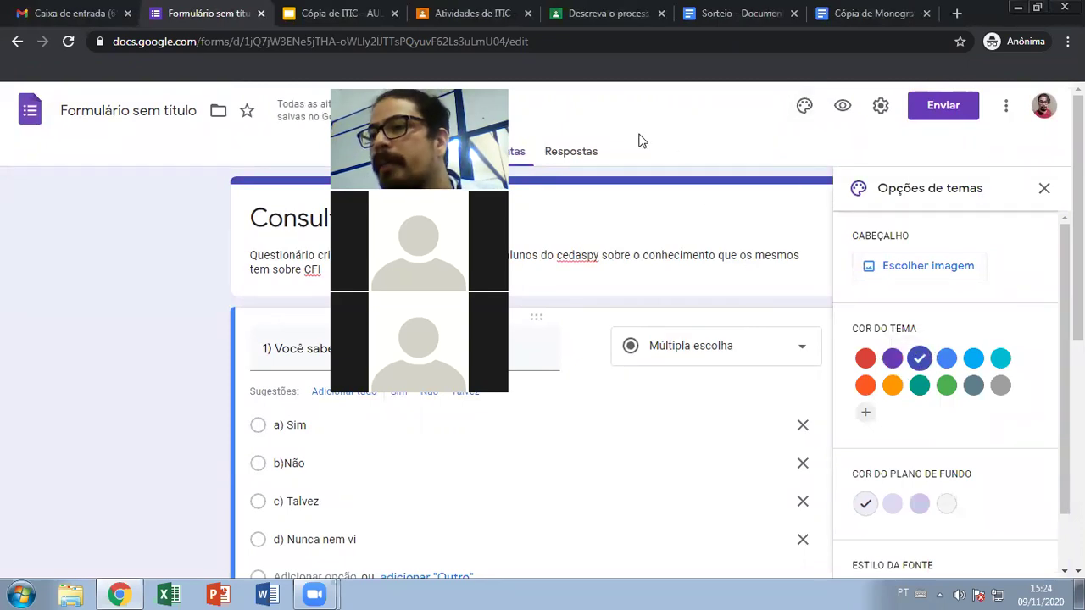
scroll(983, 407, "down", 1)
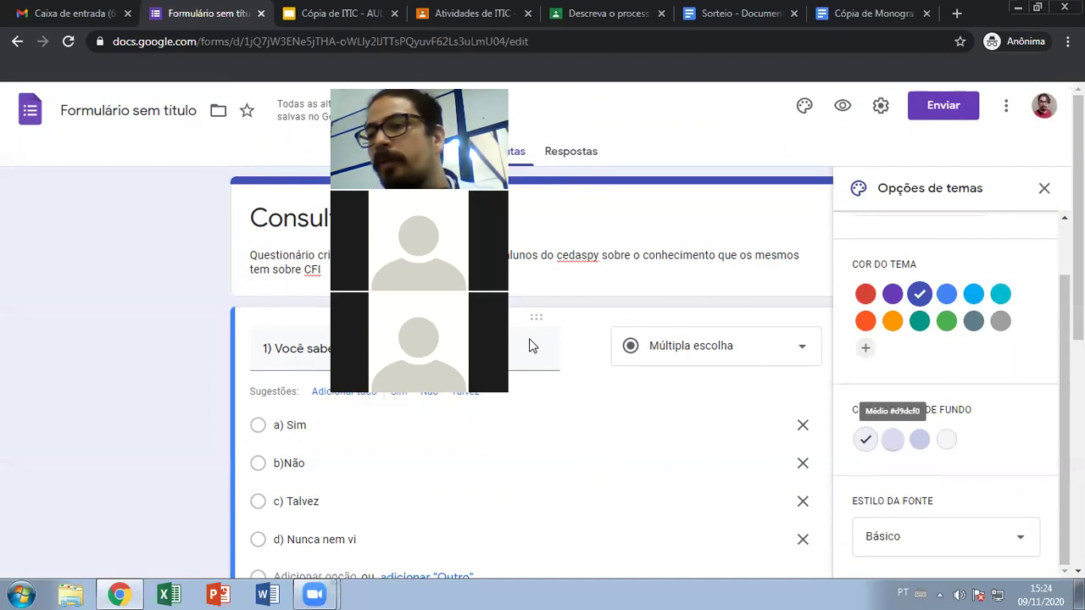
left_click(892, 439)
left_click(918, 440)
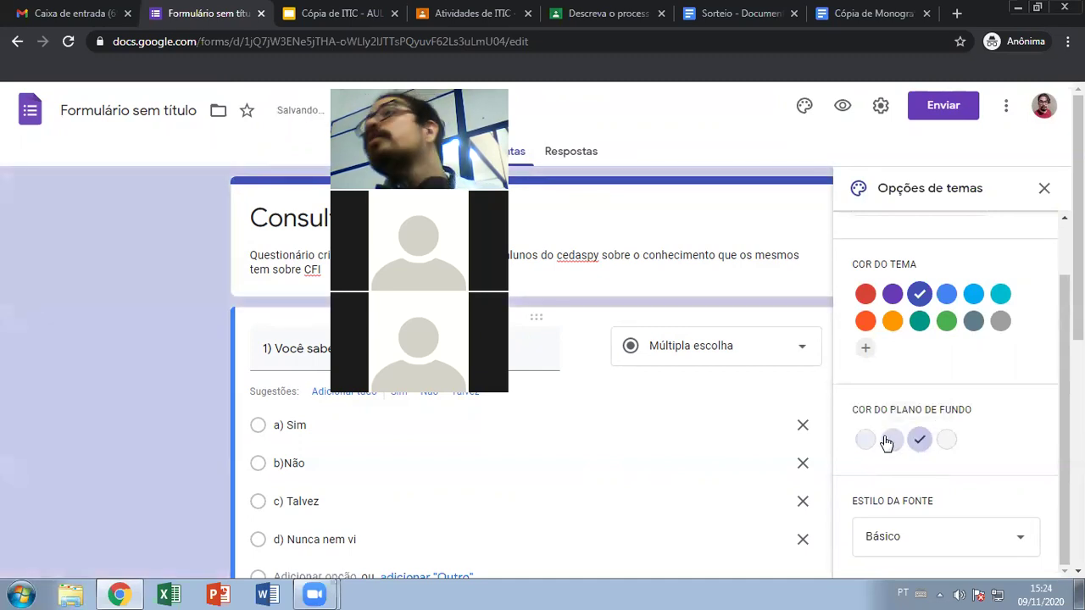
left_click(885, 441)
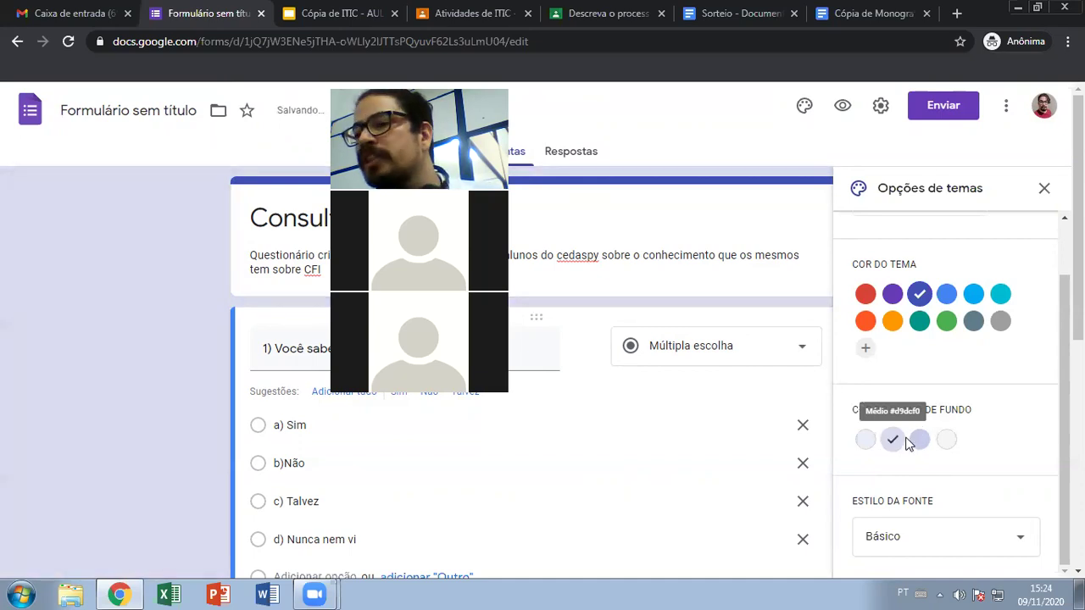
left_click(911, 441)
scroll(909, 444, "down", 2)
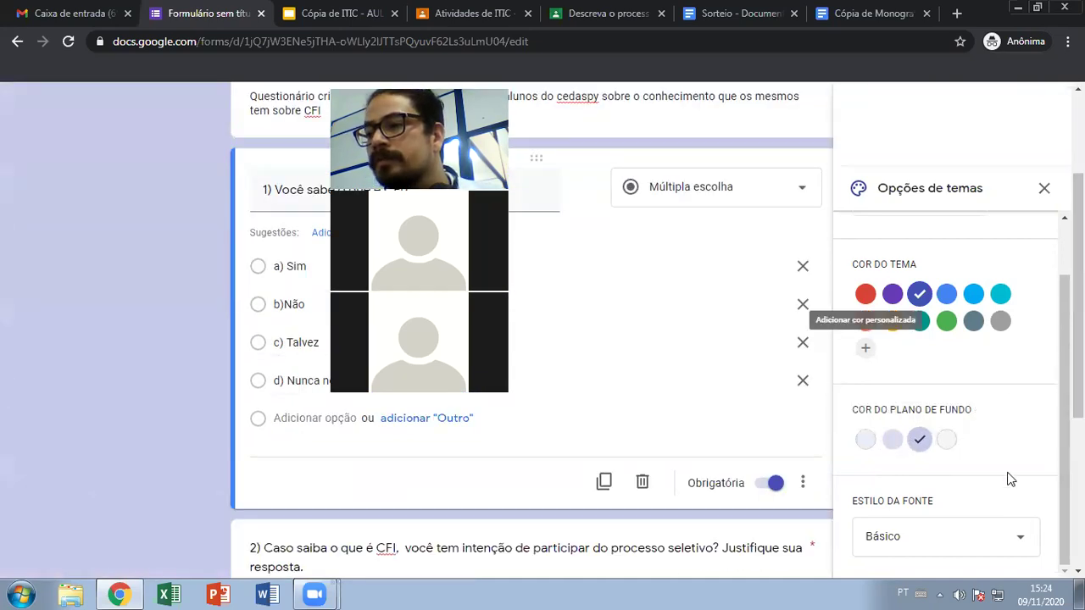
Try the Decorativo, Formal and Divertido font styles on the form and set it back to Básico
left_click(1014, 539)
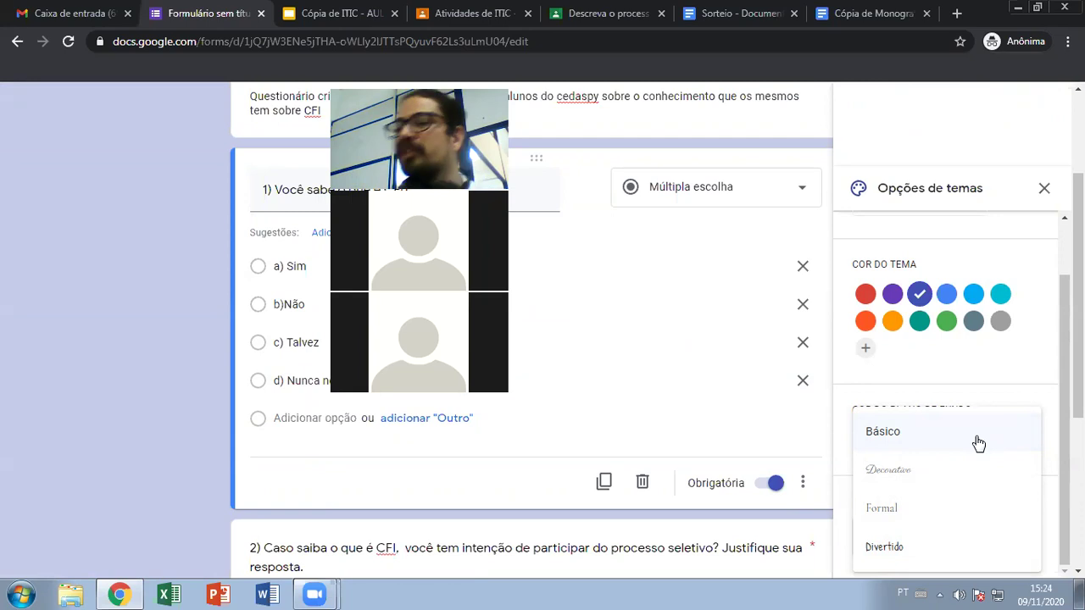
left_click(947, 451)
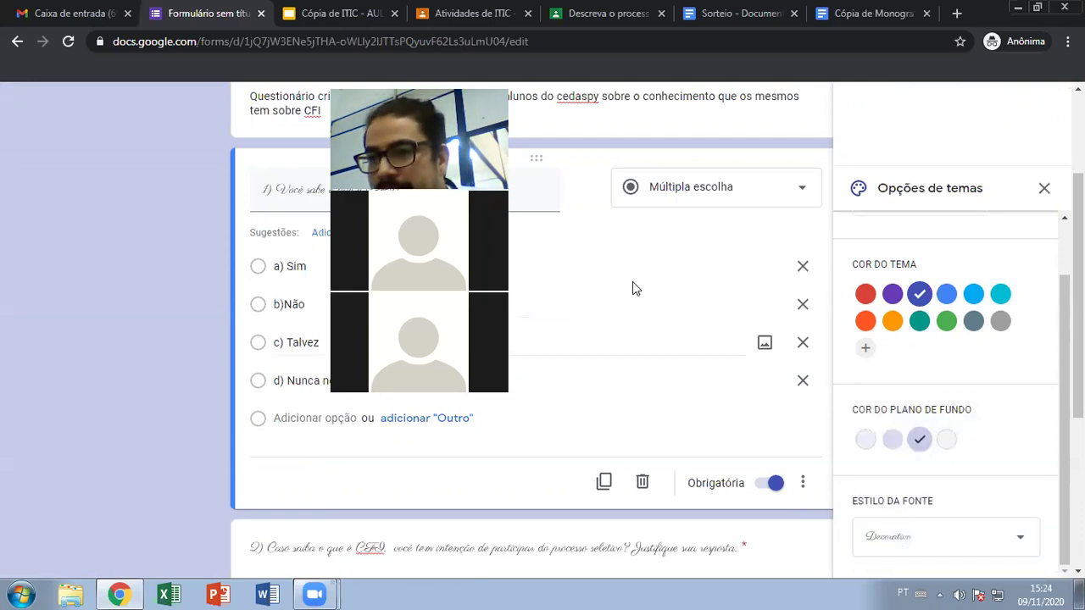
scroll(520, 303, "up", 2)
left_click(916, 538)
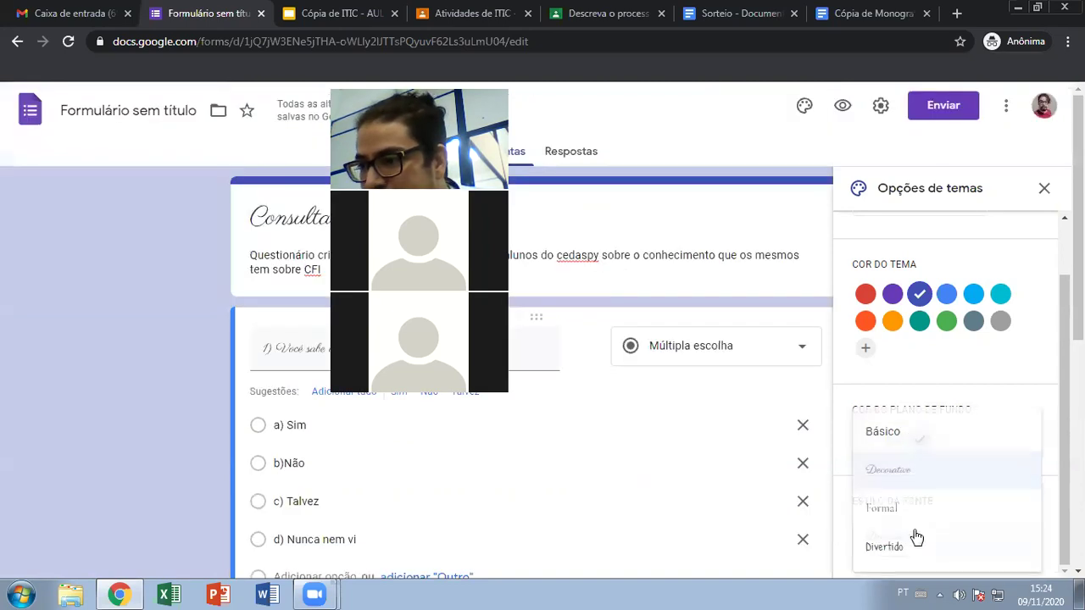
left_click(897, 516)
left_click(911, 536)
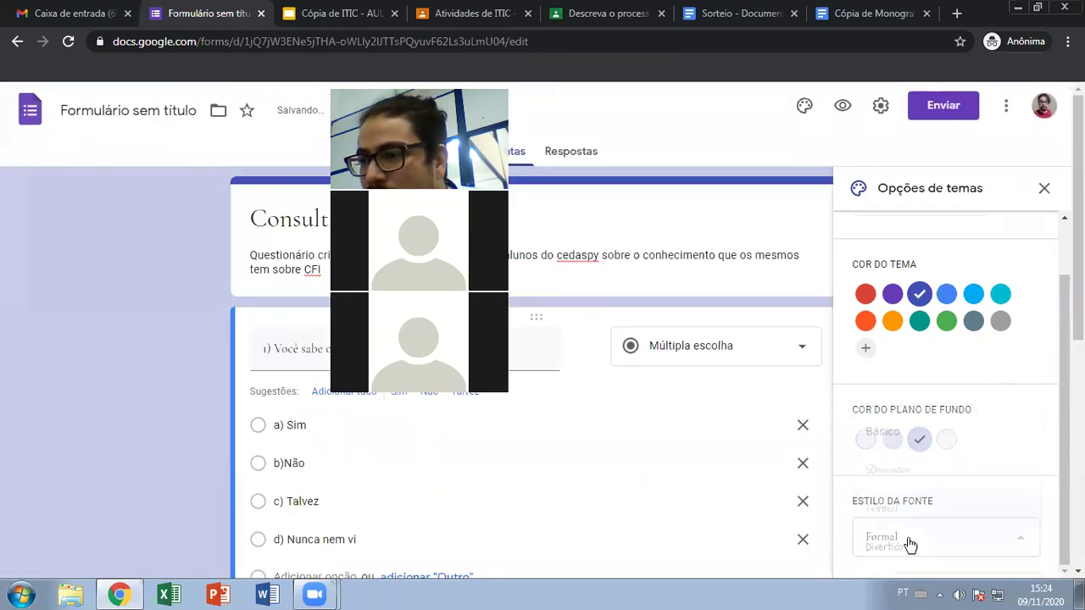
left_click(887, 547)
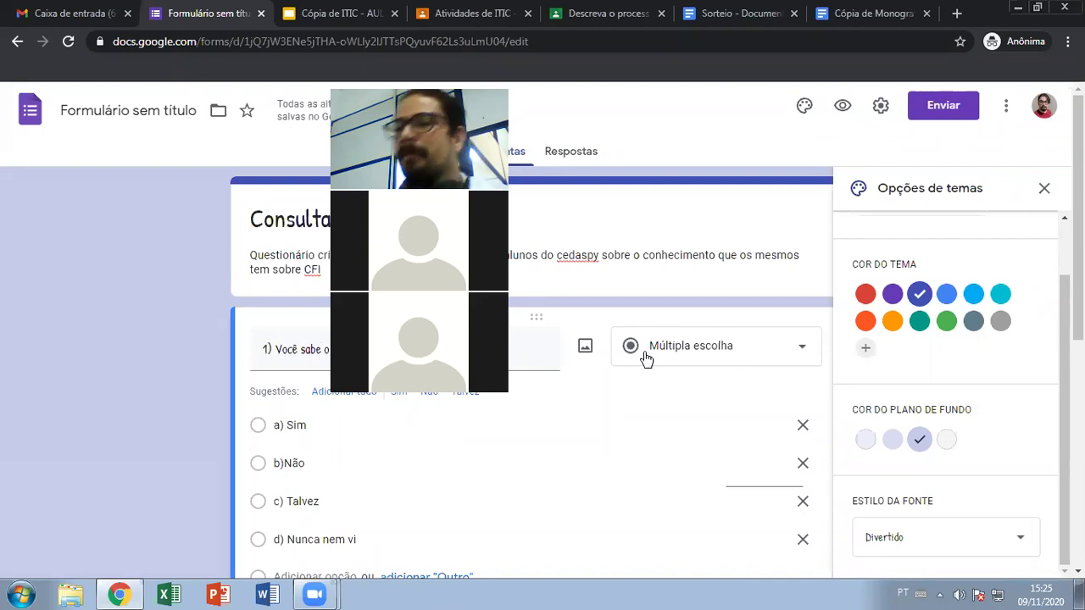
left_click(900, 543)
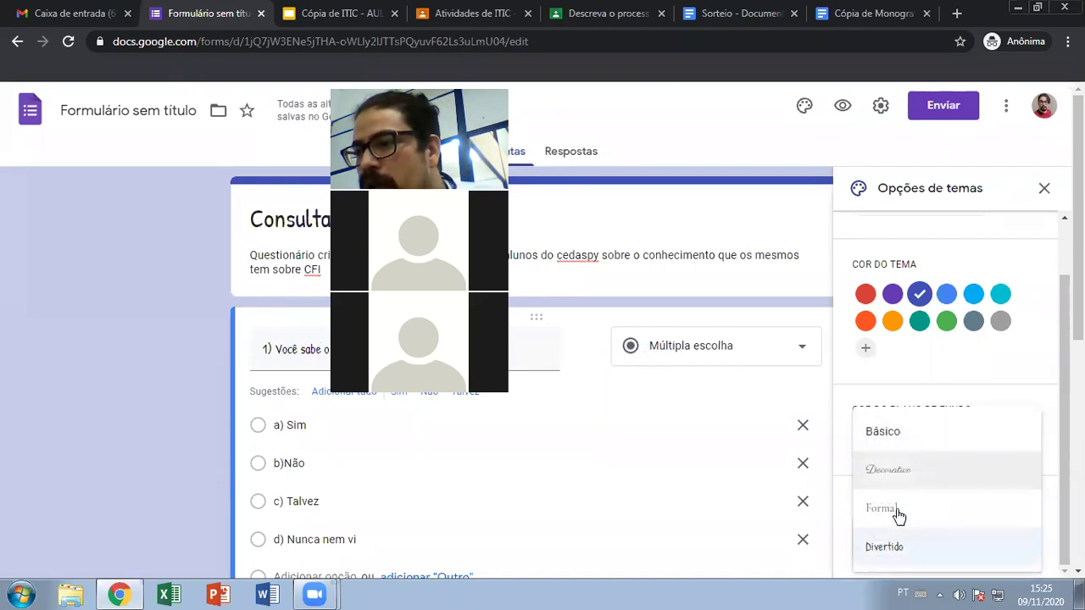
left_click(906, 441)
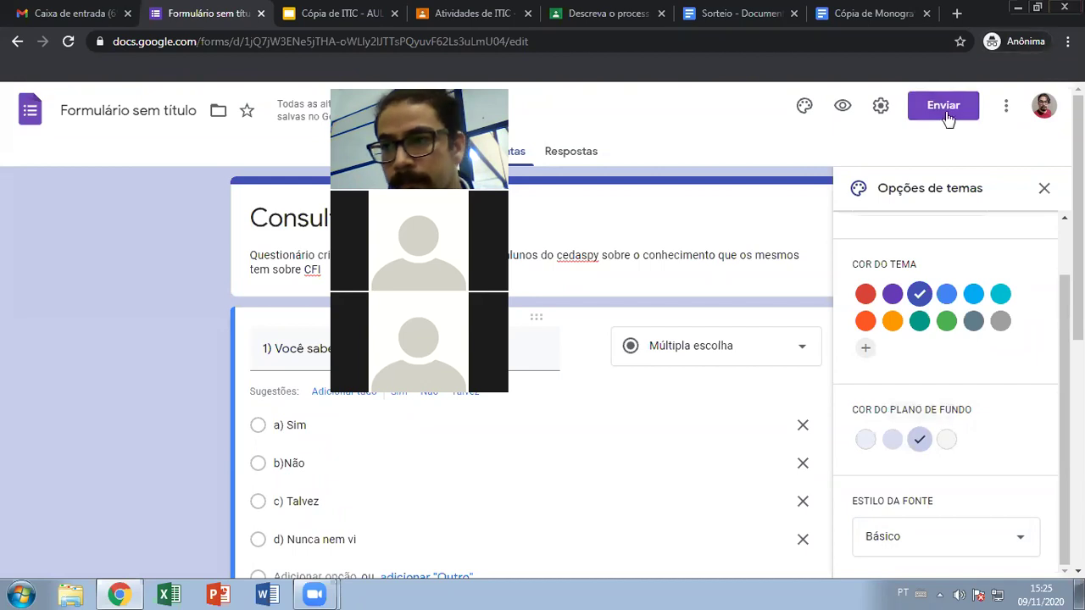
Preview the form as respondents see it, look through all its questions and close the preview
left_click(844, 107)
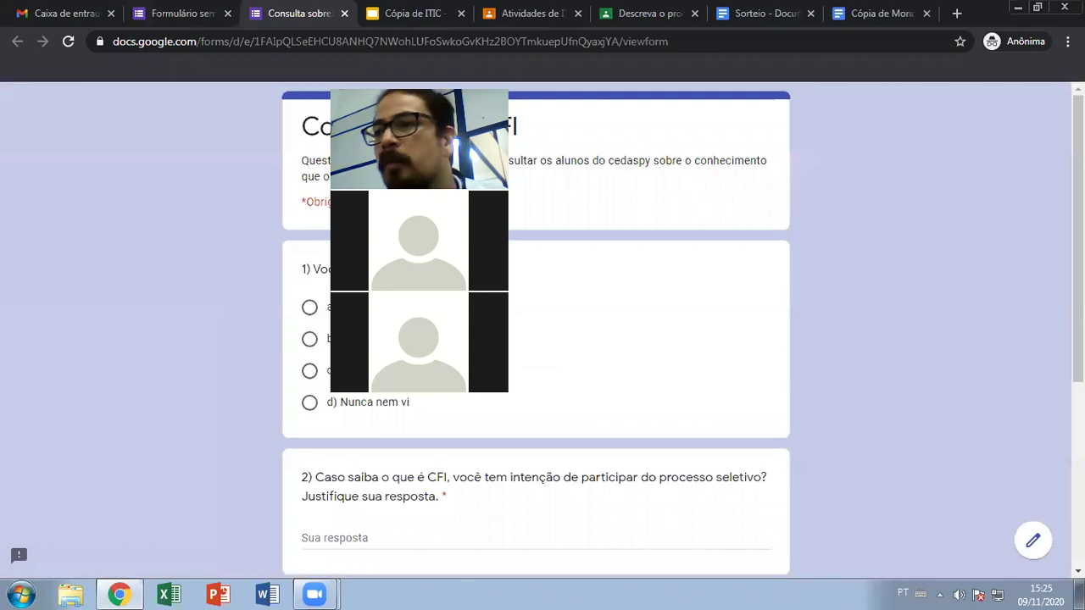
key("ctrl+shift+Tab")
left_click(344, 22)
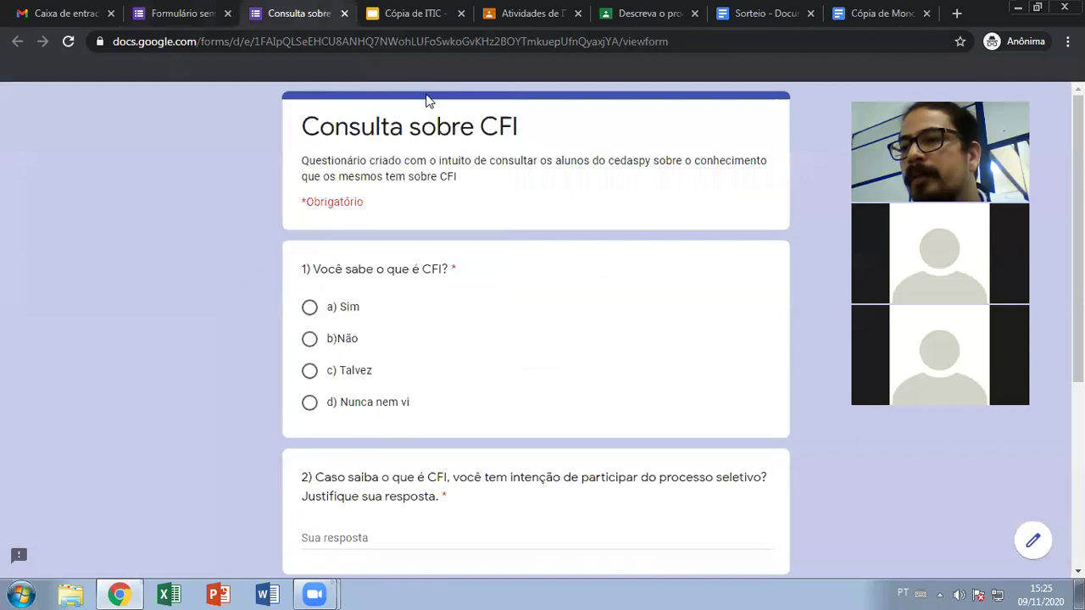
scroll(619, 212, "down", 2)
scroll(617, 219, "down", 2)
scroll(619, 219, "up", 4)
scroll(625, 228, "down", 4)
scroll(625, 227, "up", 4)
left_click(345, 14)
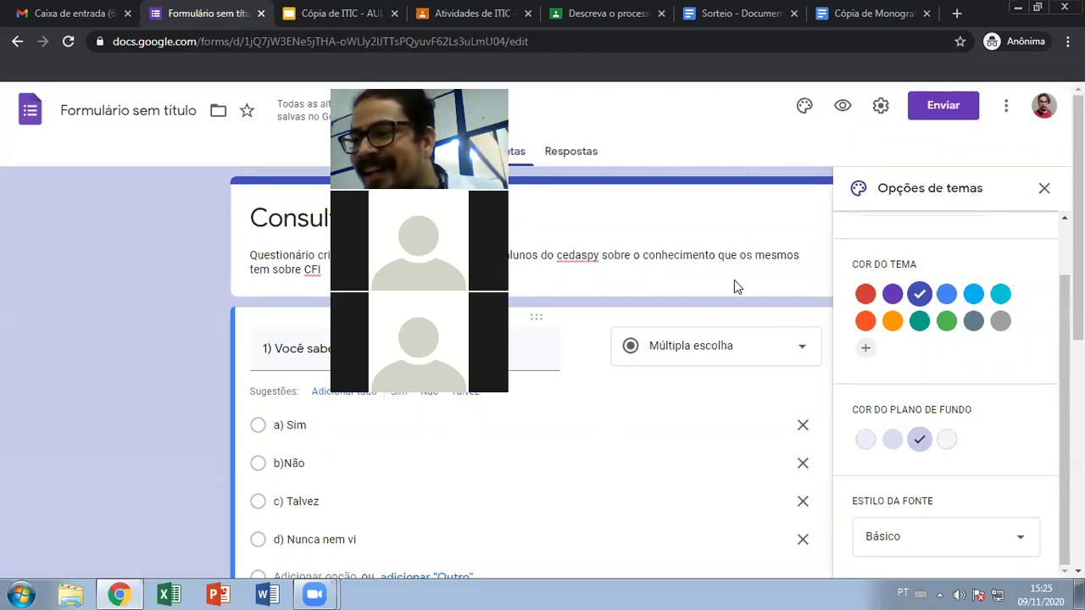
Go through the form's general, presentation and quiz settings, trying the progress bar and Criar teste options, and discard the changes
left_click(879, 107)
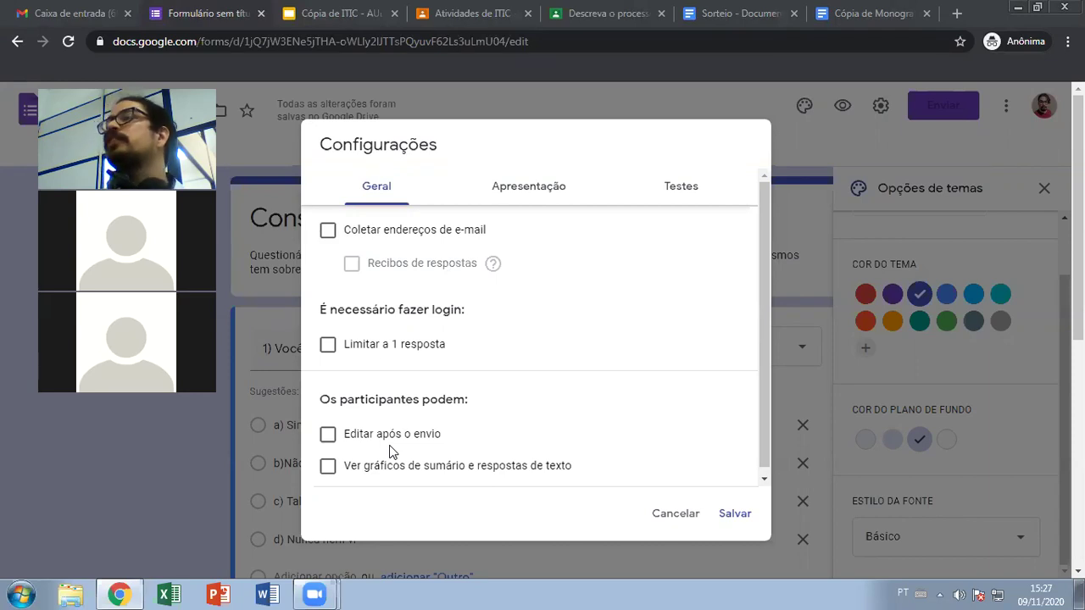
left_click(552, 193)
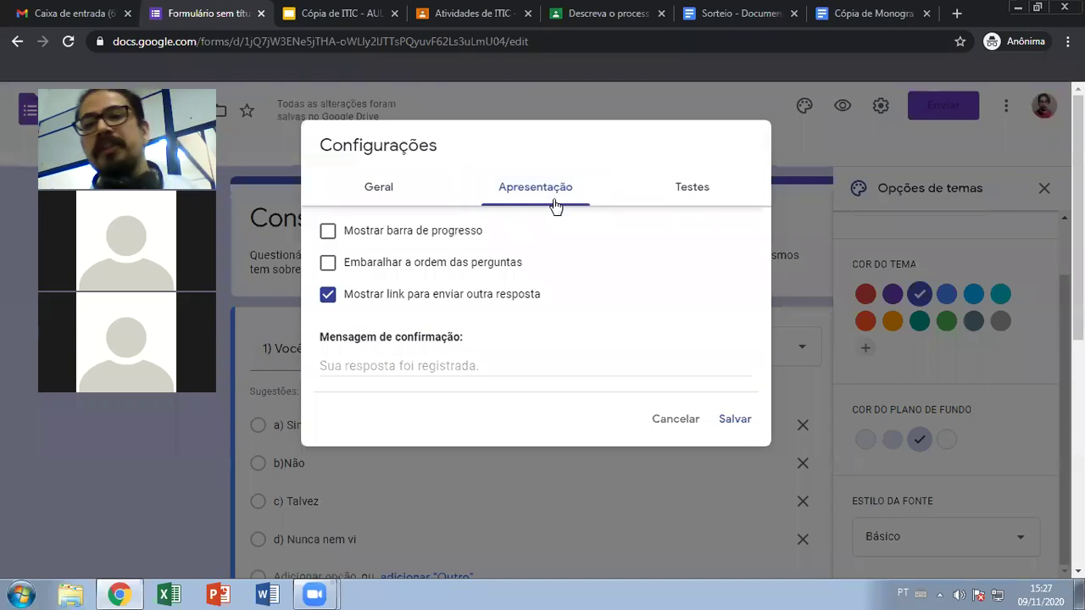
left_click(328, 230)
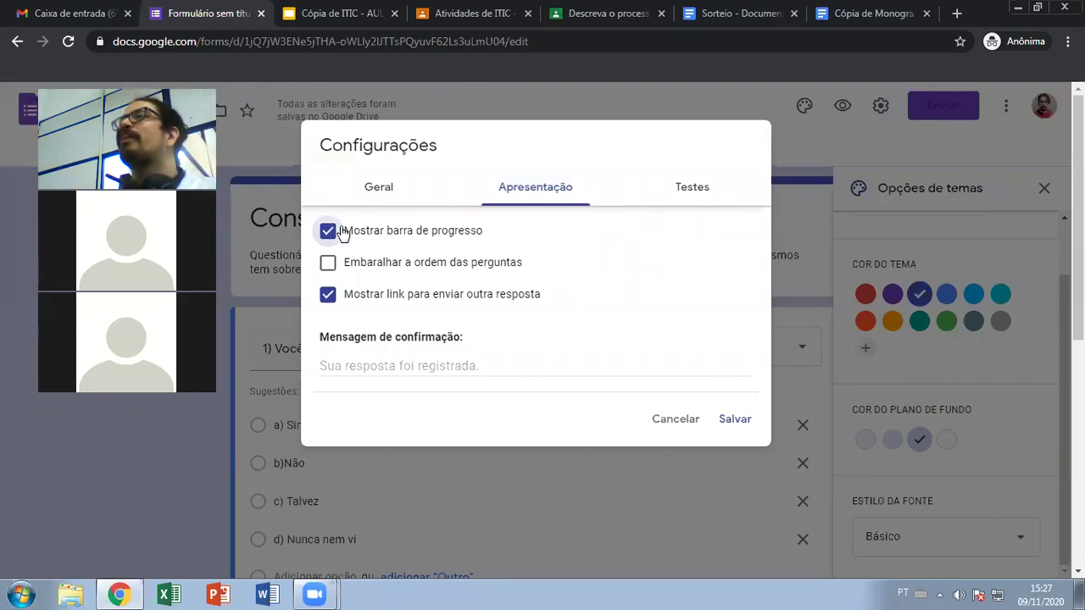
left_click(337, 232)
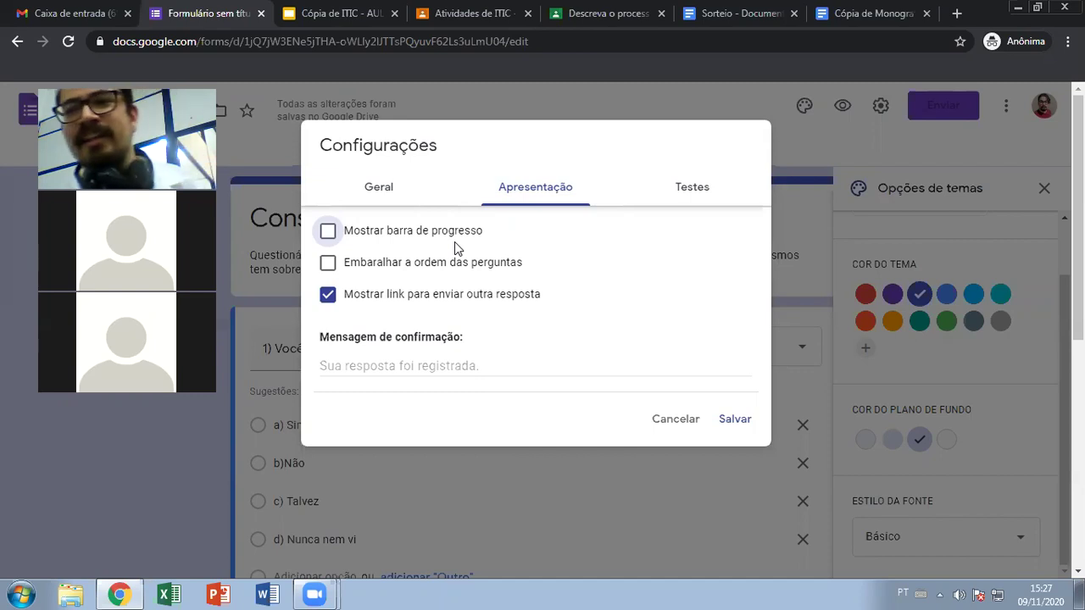
left_click(690, 190)
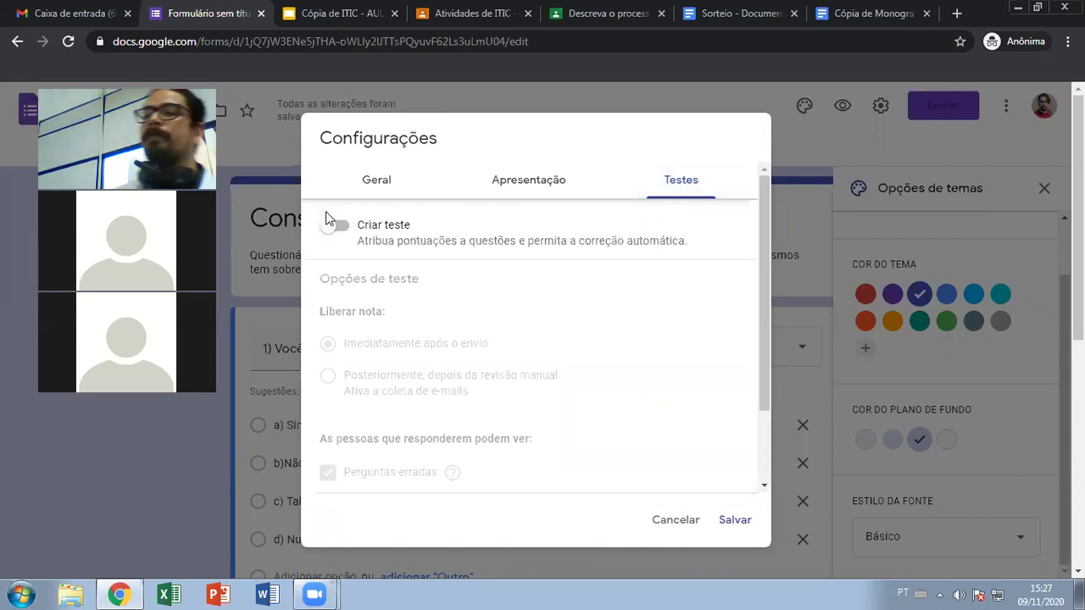
left_click(347, 228)
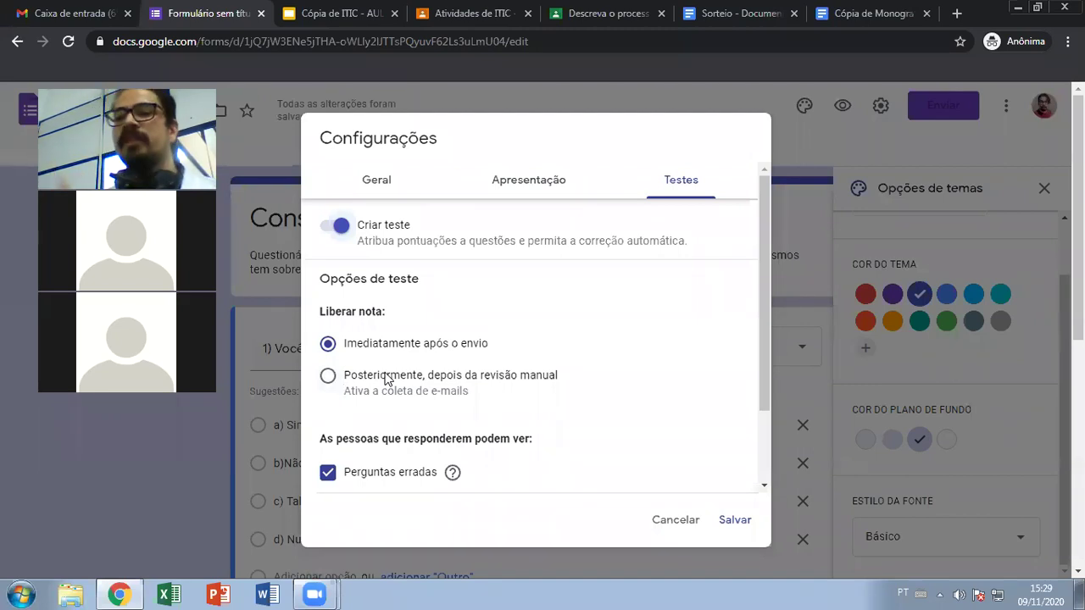
scroll(356, 462, "down", 3)
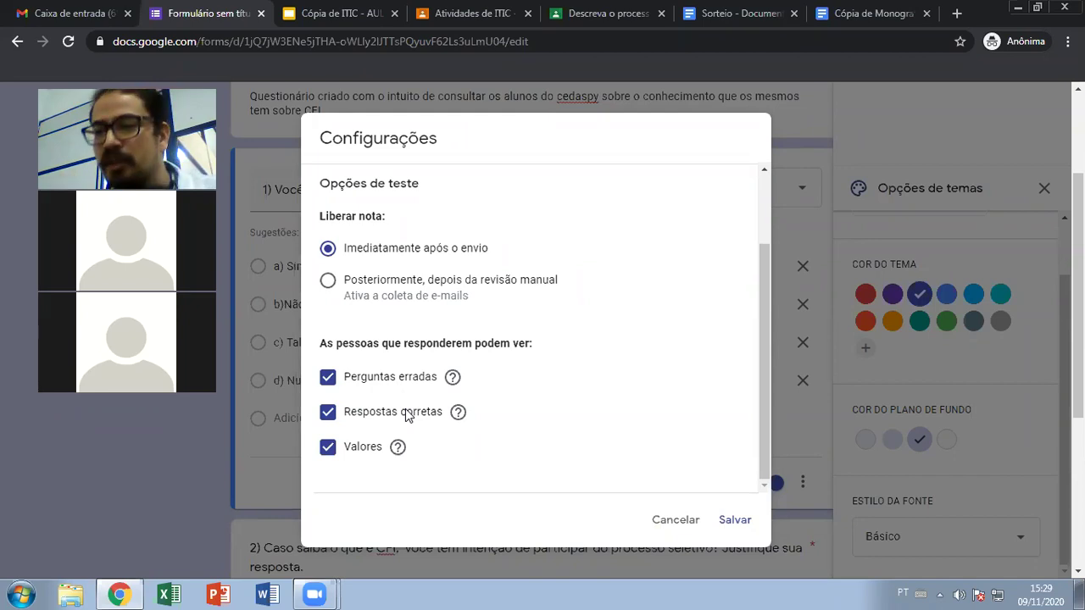
left_click(674, 521)
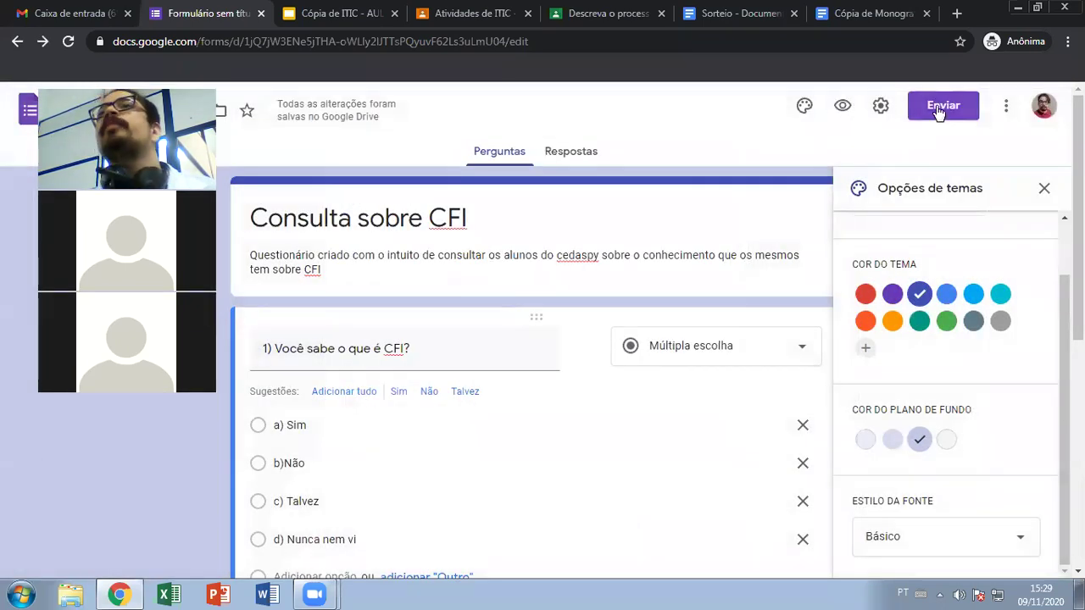
Generate the form's shortened share link (URL curto), select it for copying and close the sending options
left_click(939, 110)
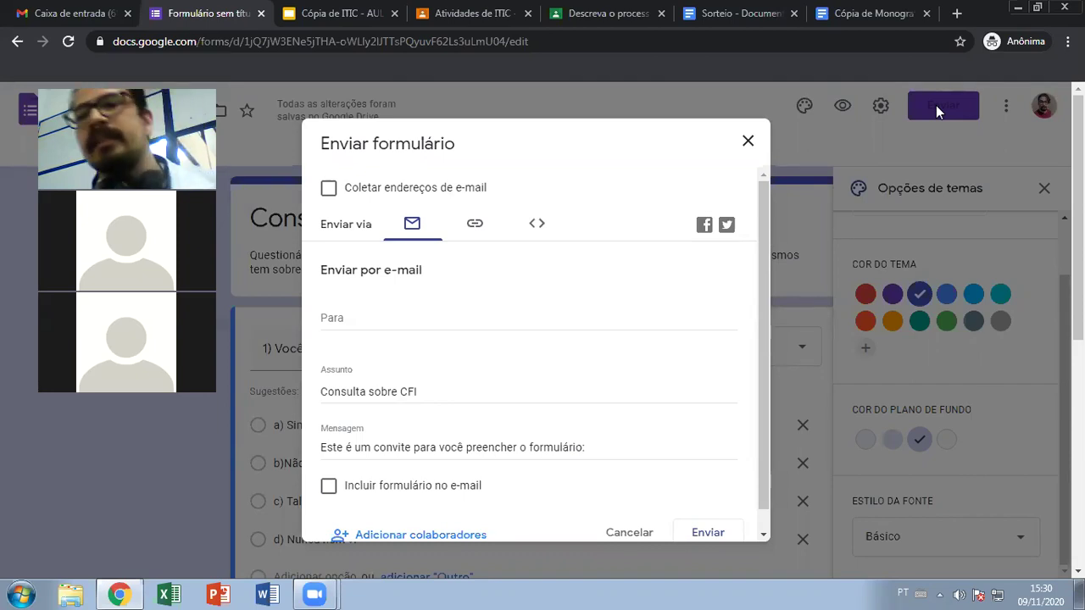
left_click(476, 226)
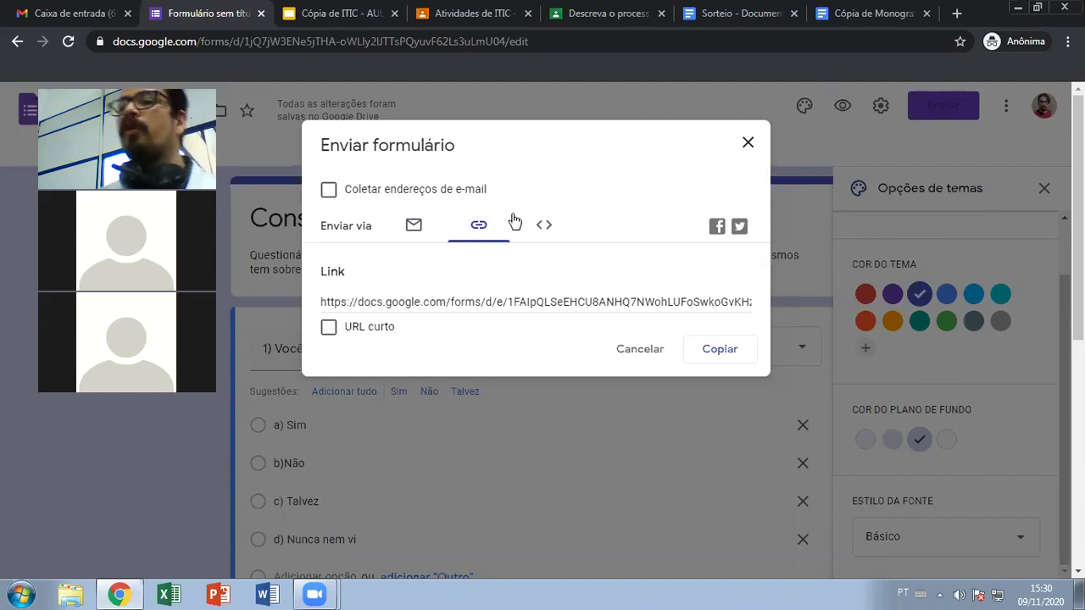
left_click(328, 328)
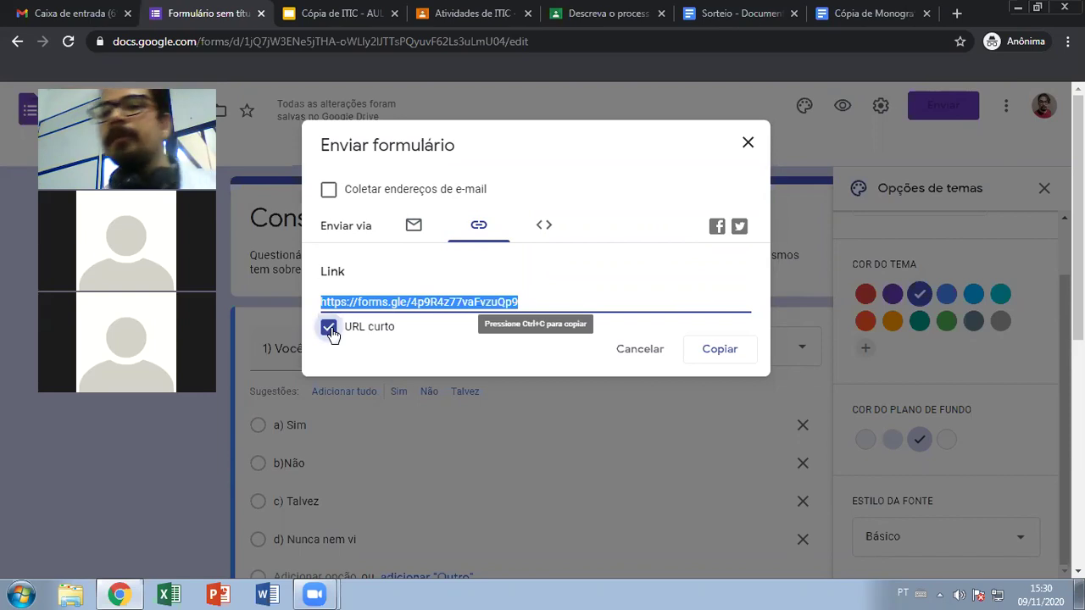
left_click(443, 302)
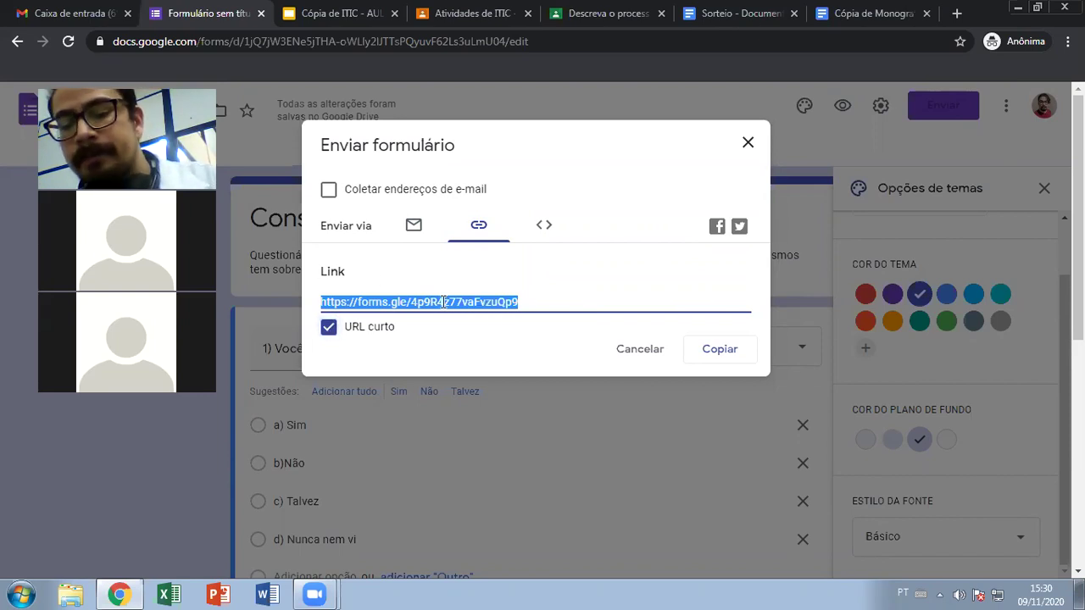
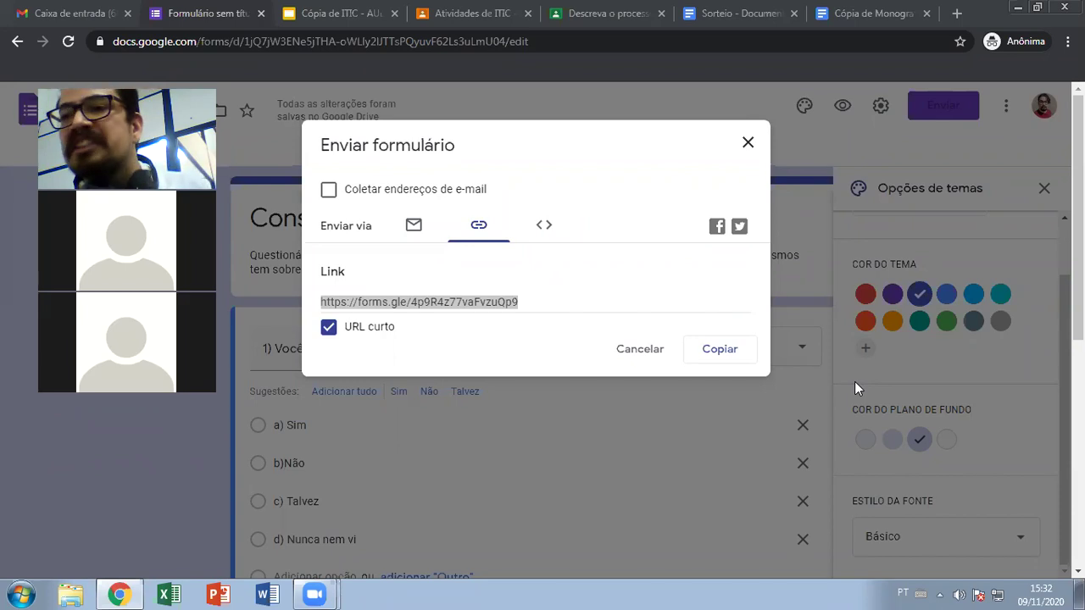
left_click(747, 144)
left_click(747, 146)
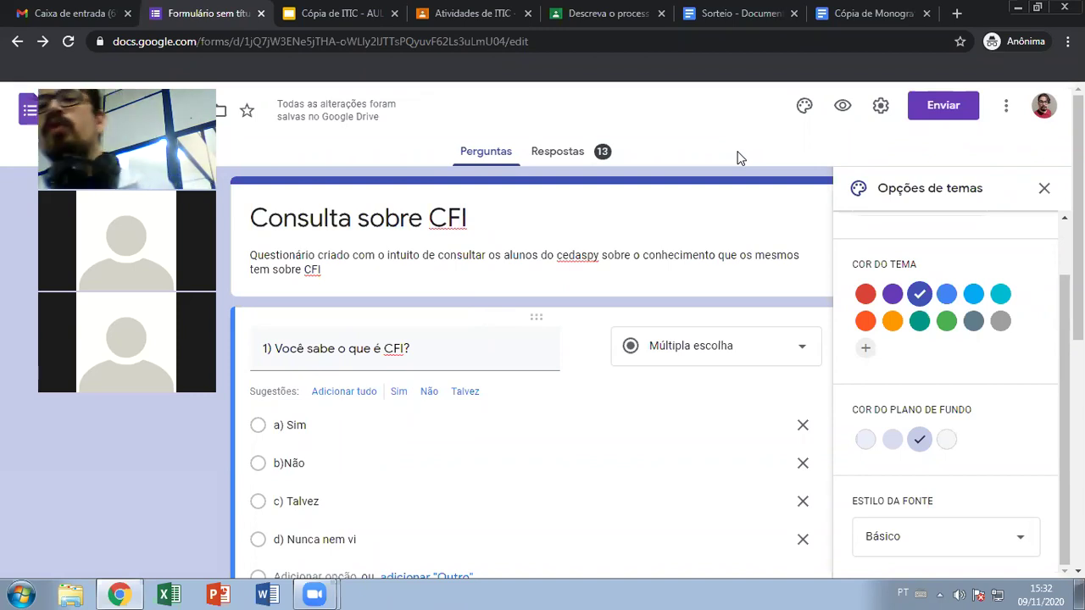
Examine the summary of responses to all three questions: the CFI knowledge pie chart, the written justifications and the satisfaction bar chart
left_click(592, 153)
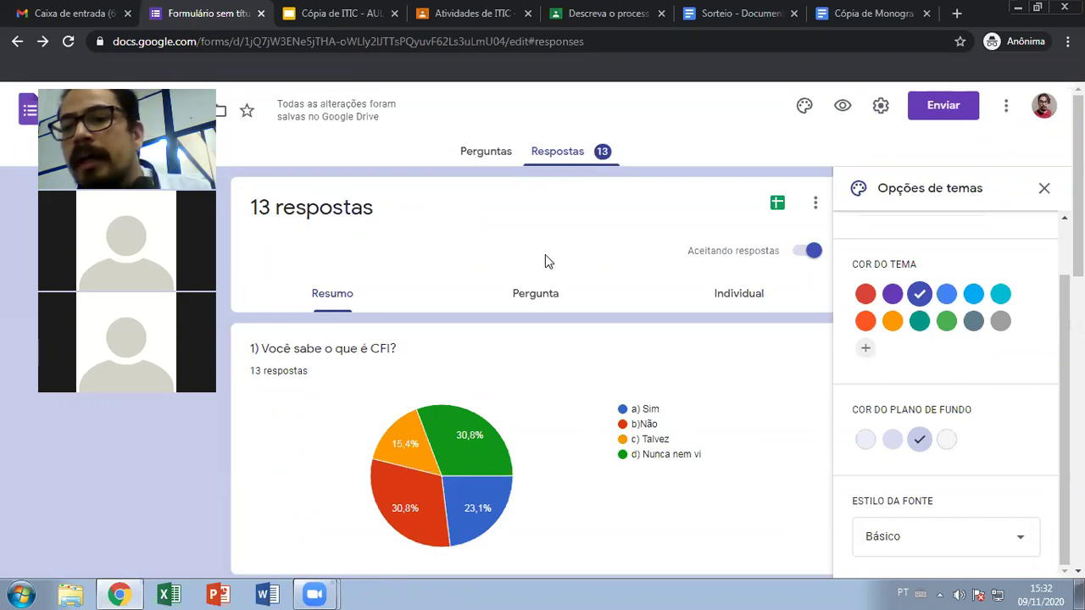
scroll(534, 263, "down", 1)
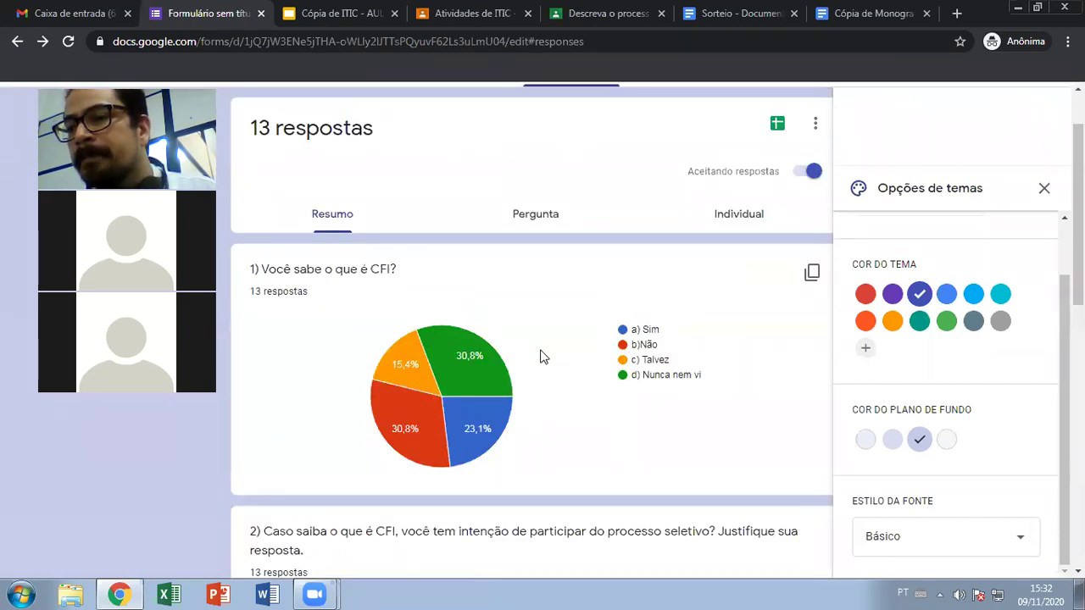
mouse_move(451, 433)
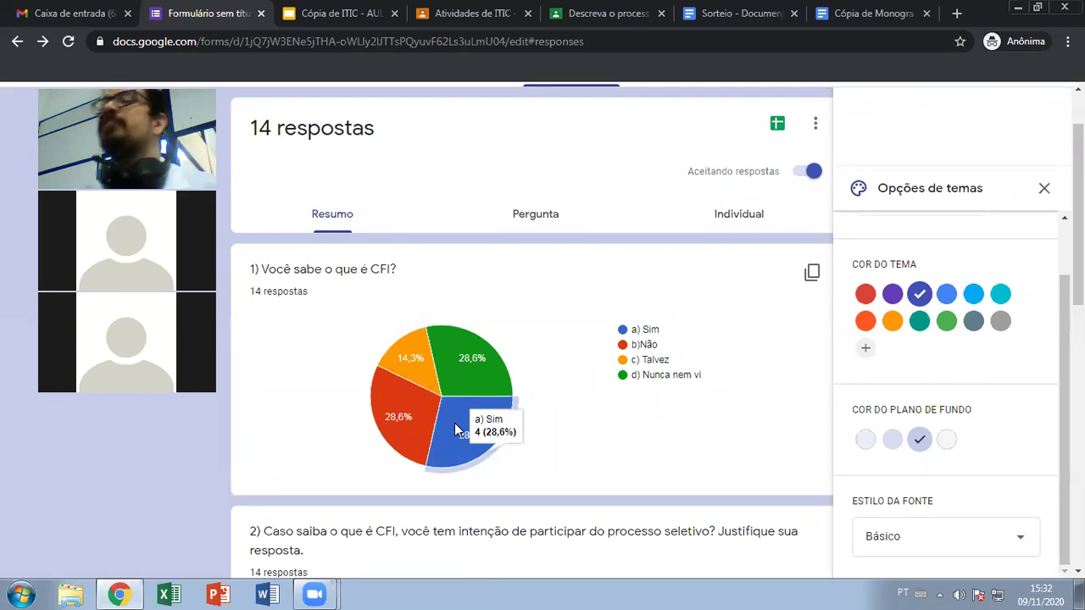
mouse_move(495, 360)
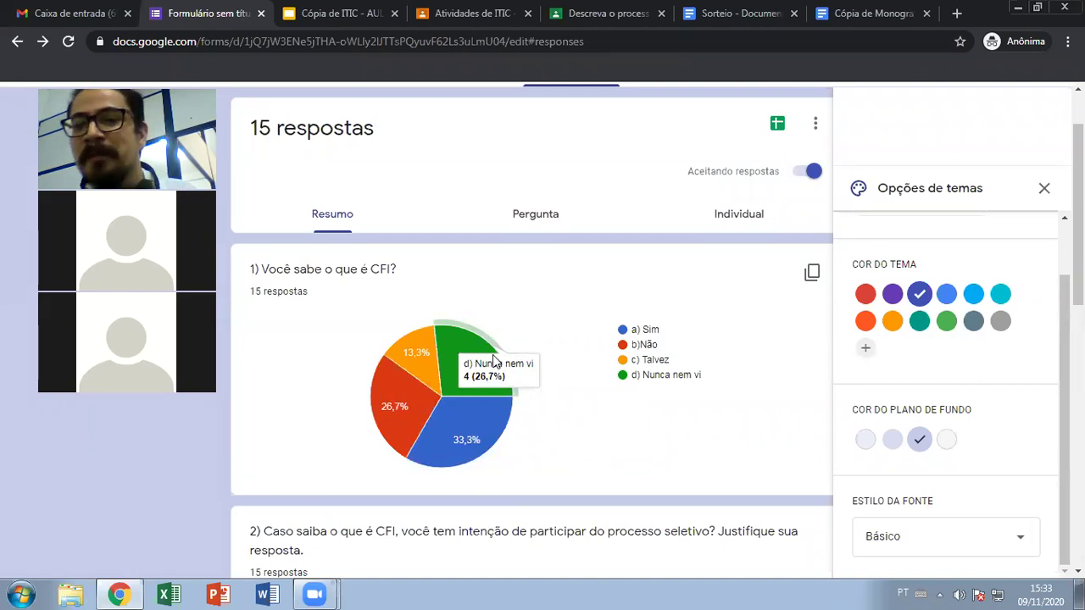
scroll(467, 291, "down", 2)
scroll(456, 269, "down", 2)
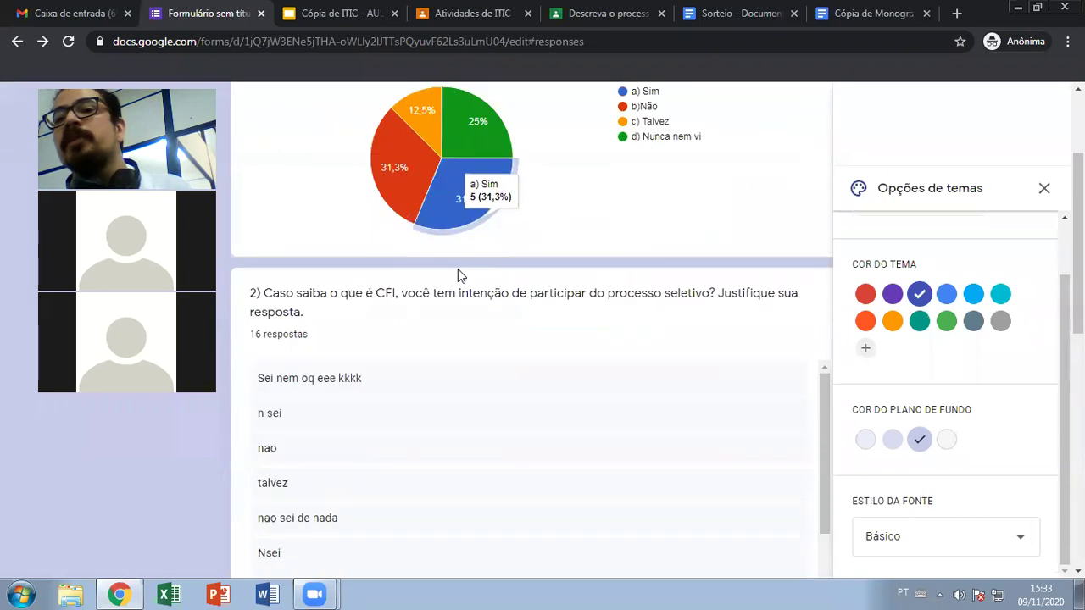
scroll(454, 269, "down", 1)
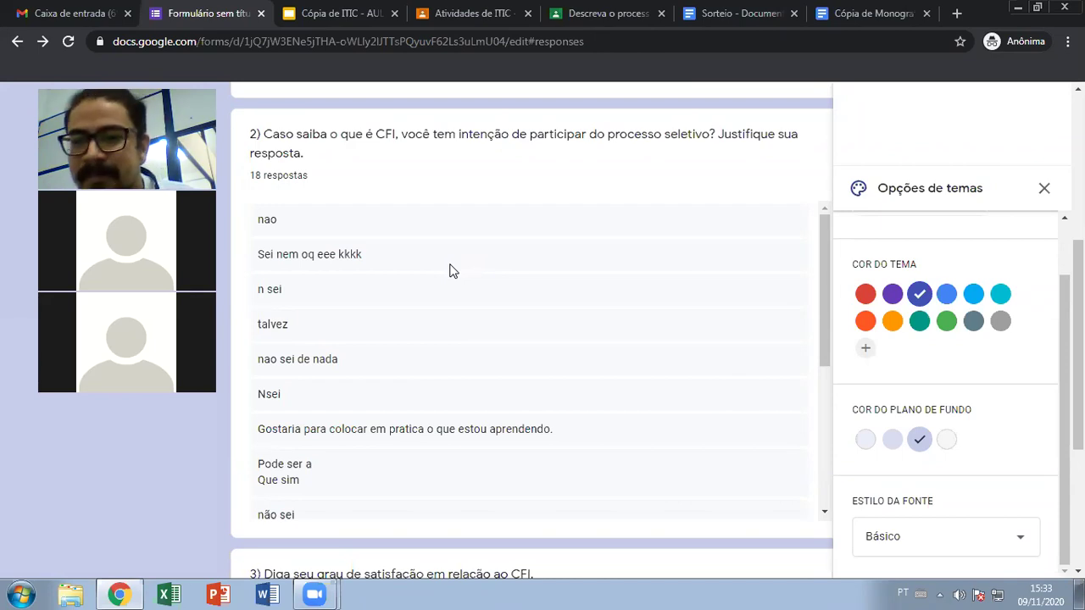
scroll(458, 263, "down", 4)
scroll(455, 301, "up", 4)
scroll(453, 305, "down", 5)
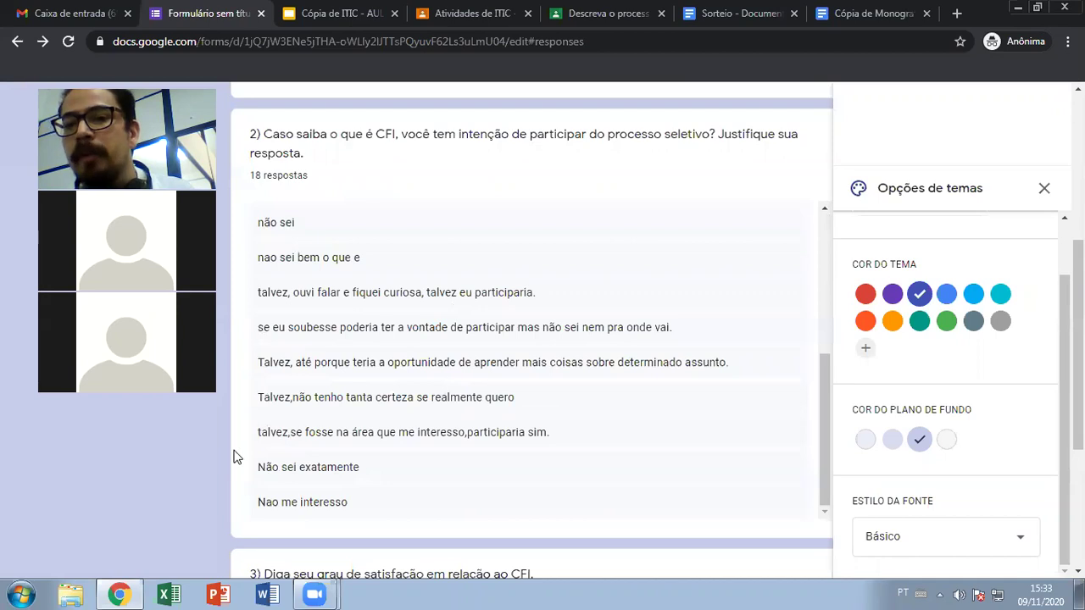
scroll(236, 457, "down", 4)
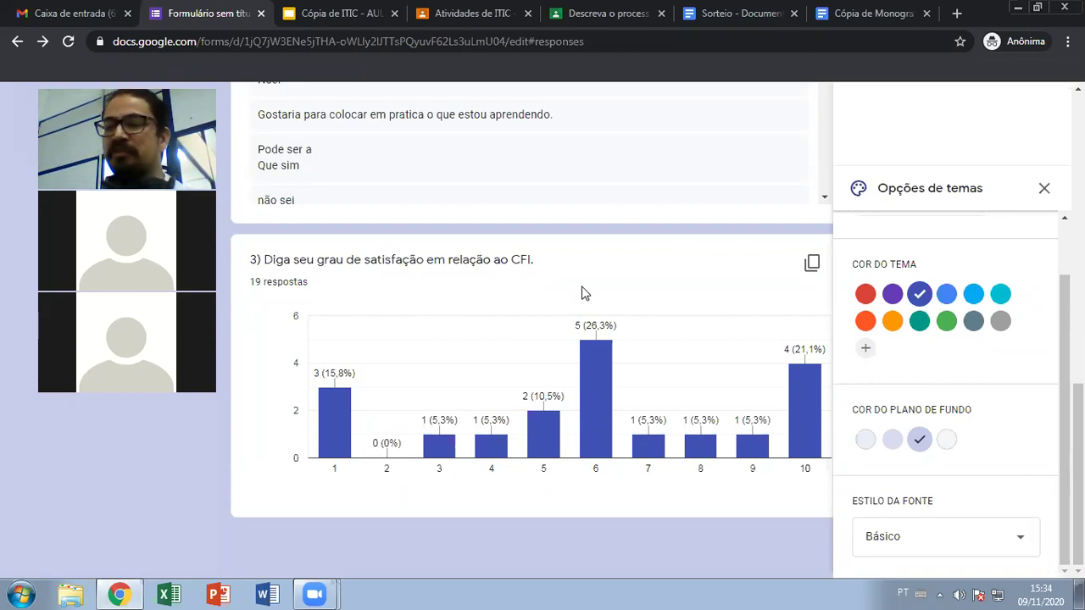
scroll(554, 246, "up", 10)
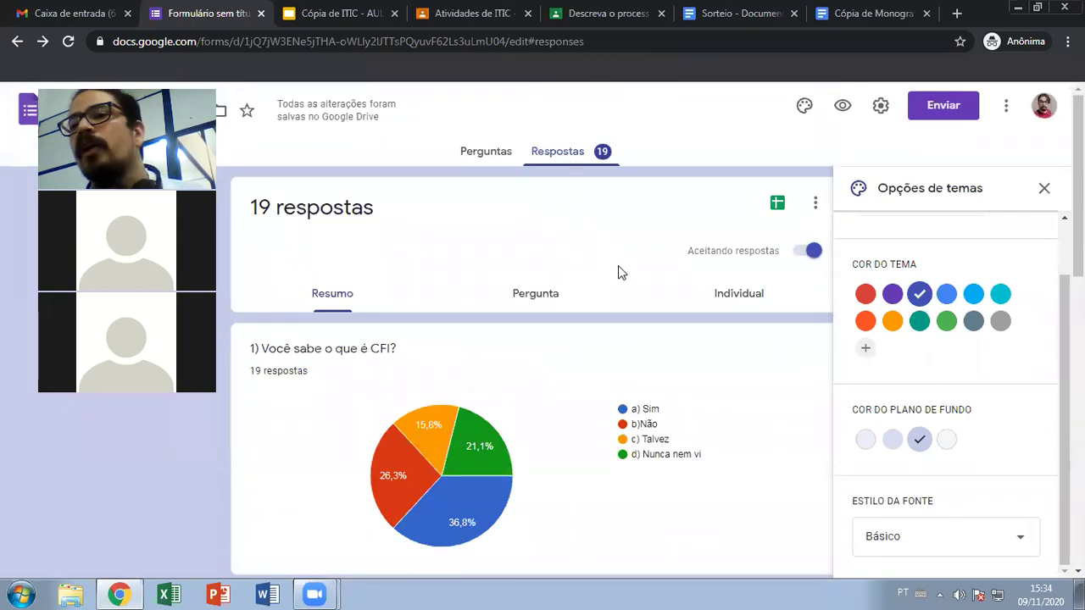
scroll(618, 267, "down", 3)
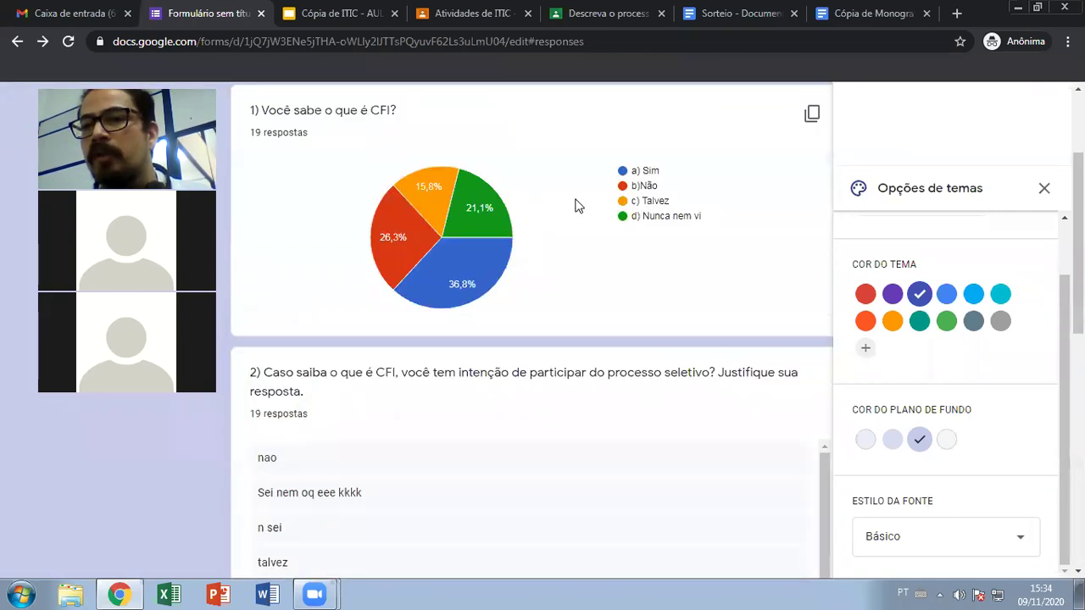
scroll(561, 234, "down", 3)
scroll(560, 234, "down", 5)
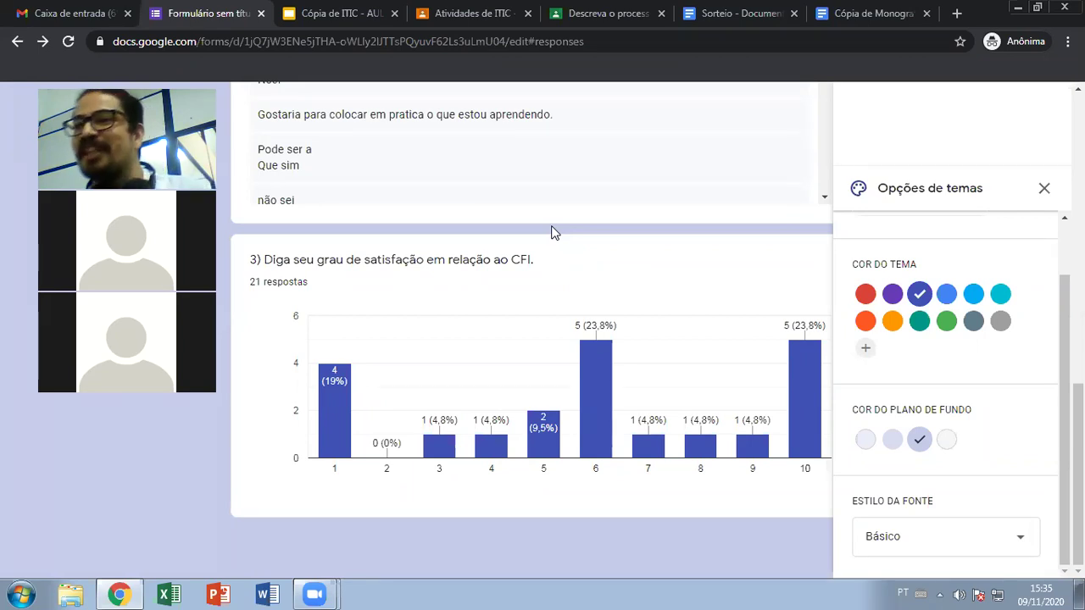
Close the monograph document and go to the first student's Grupo cell in the ITIC - 14:30 table of the Sorteio document
left_click(913, 13)
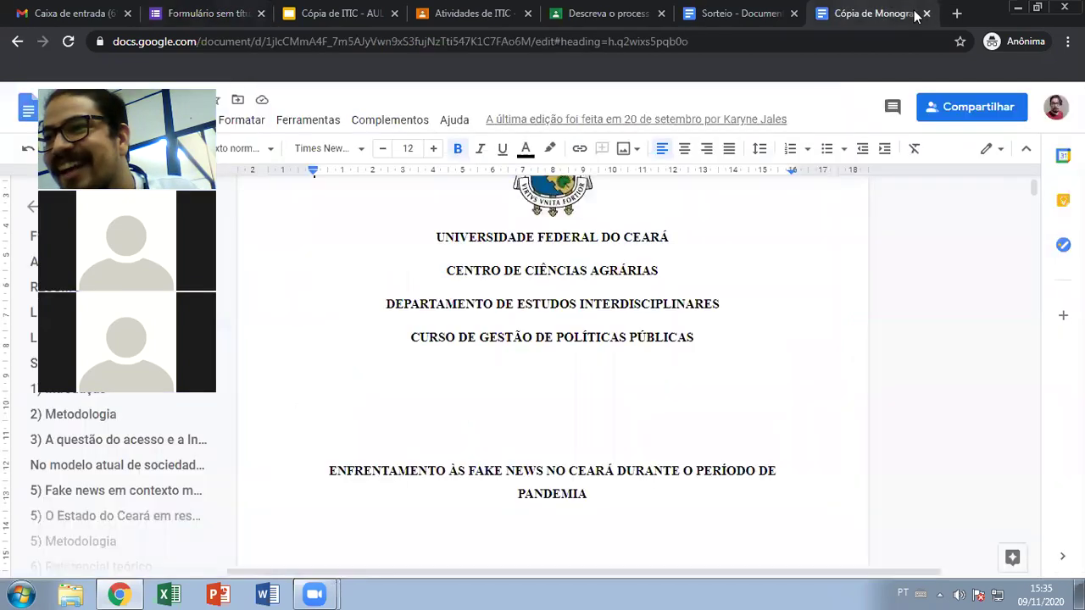
left_click(927, 14)
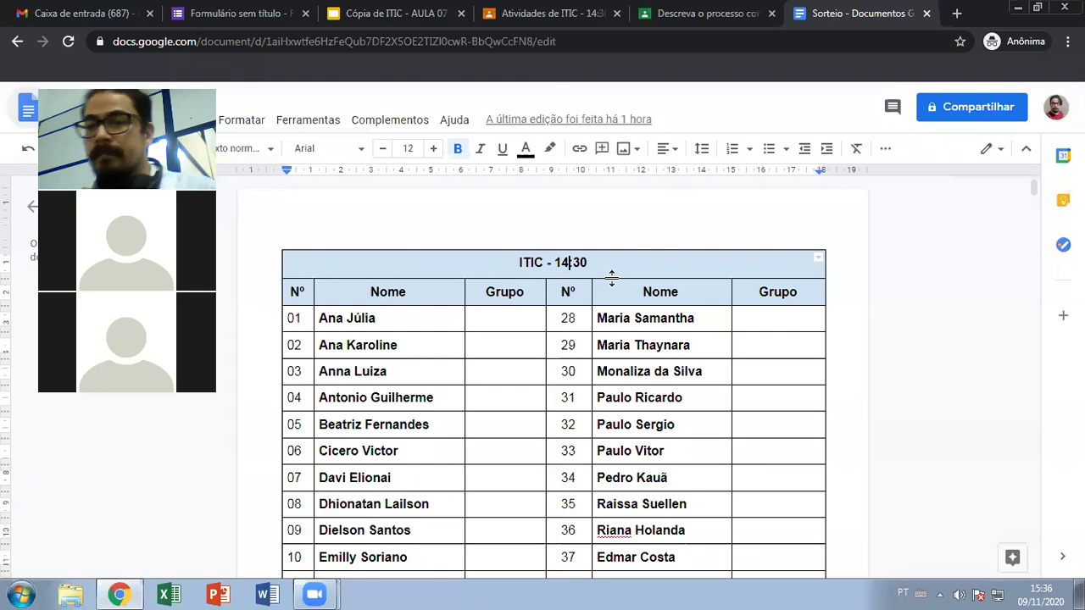
scroll(501, 279, "down", 1)
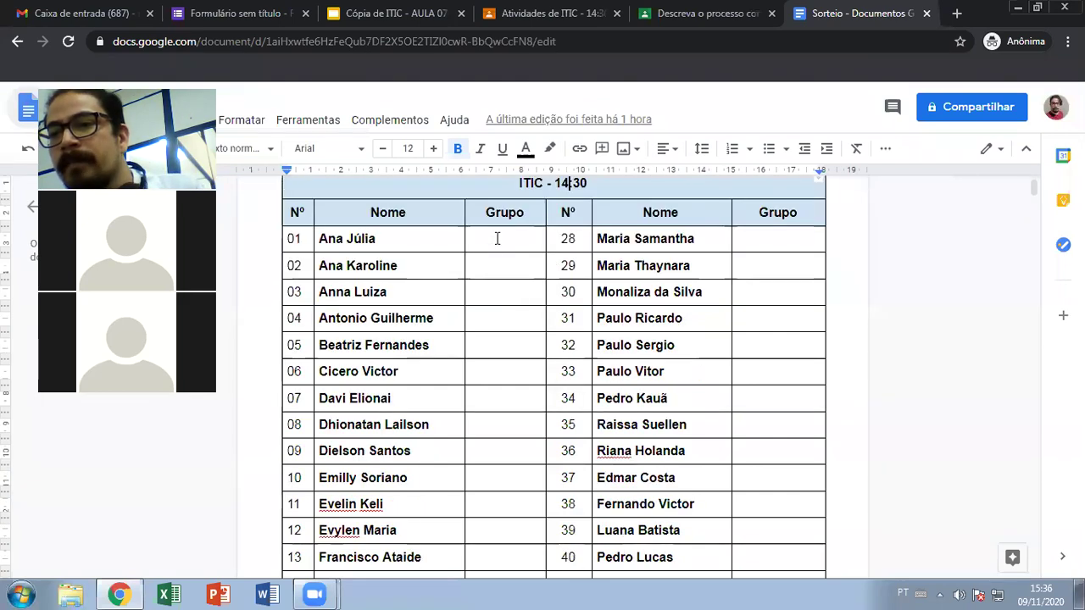
left_click(498, 238)
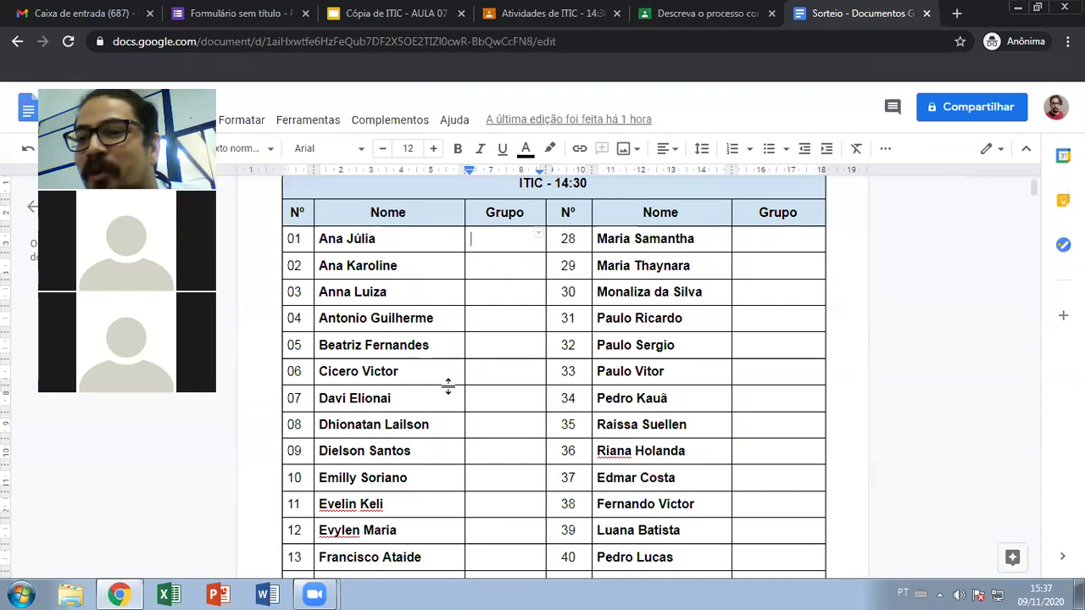
Colour the number and student name in row 07 red and enter 01 in that row's Grupo cell
scroll(448, 386, "down", 1)
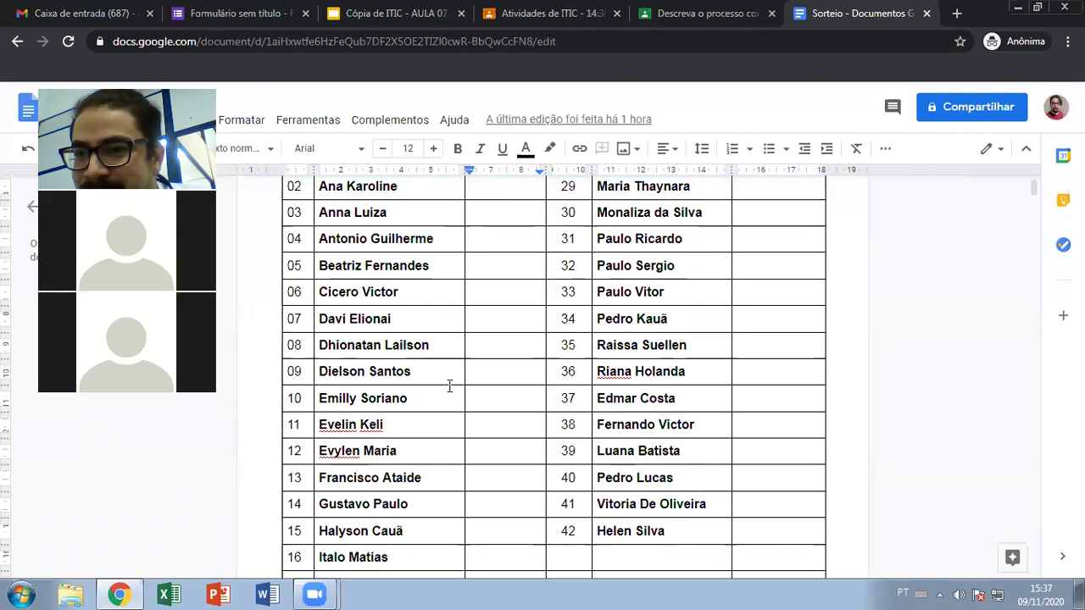
left_click_drag(404, 318, 303, 318)
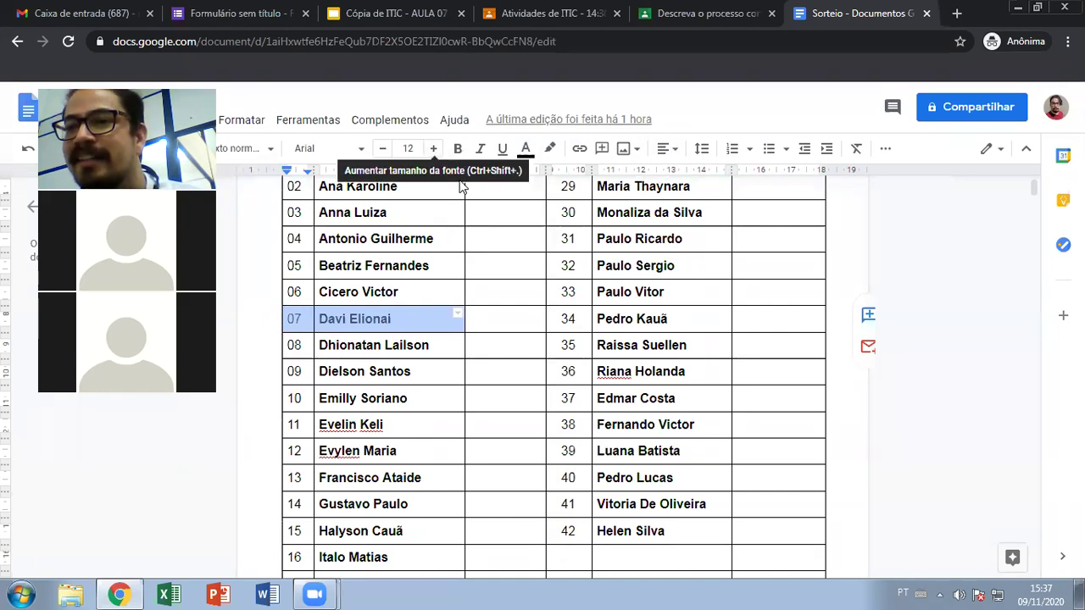
left_click(526, 151)
left_click(551, 199)
left_click(501, 317)
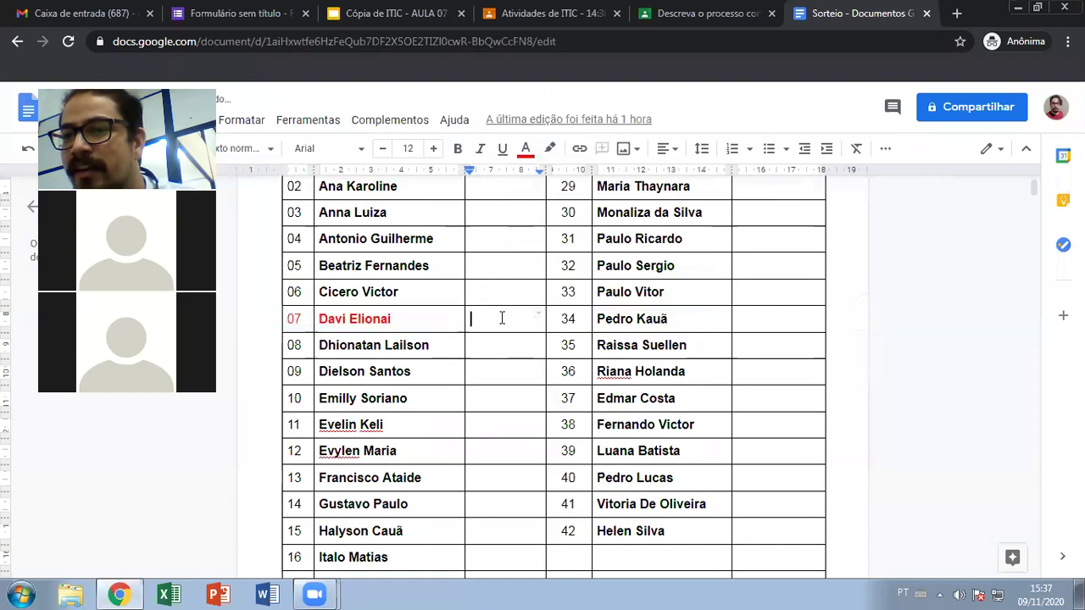
type("01")
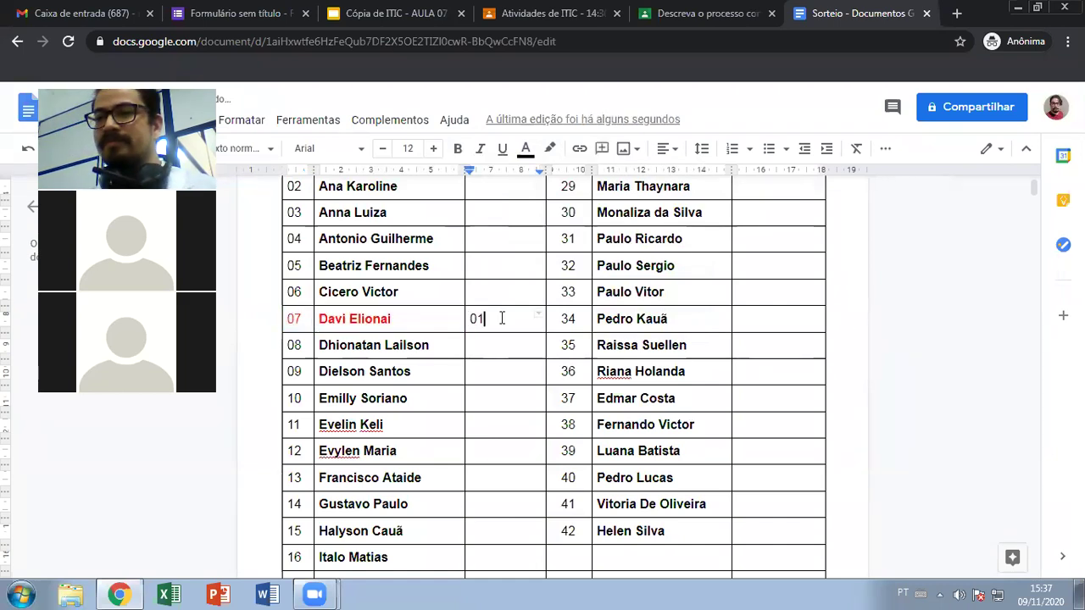
key("Return")
key("BackSpace")
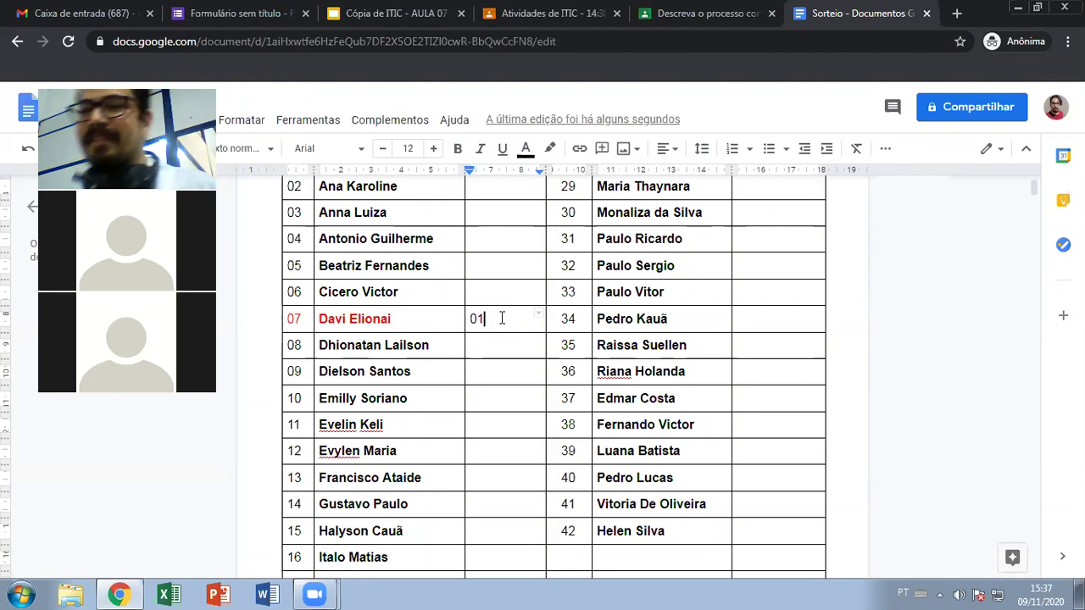
scroll(460, 308, "up", 1)
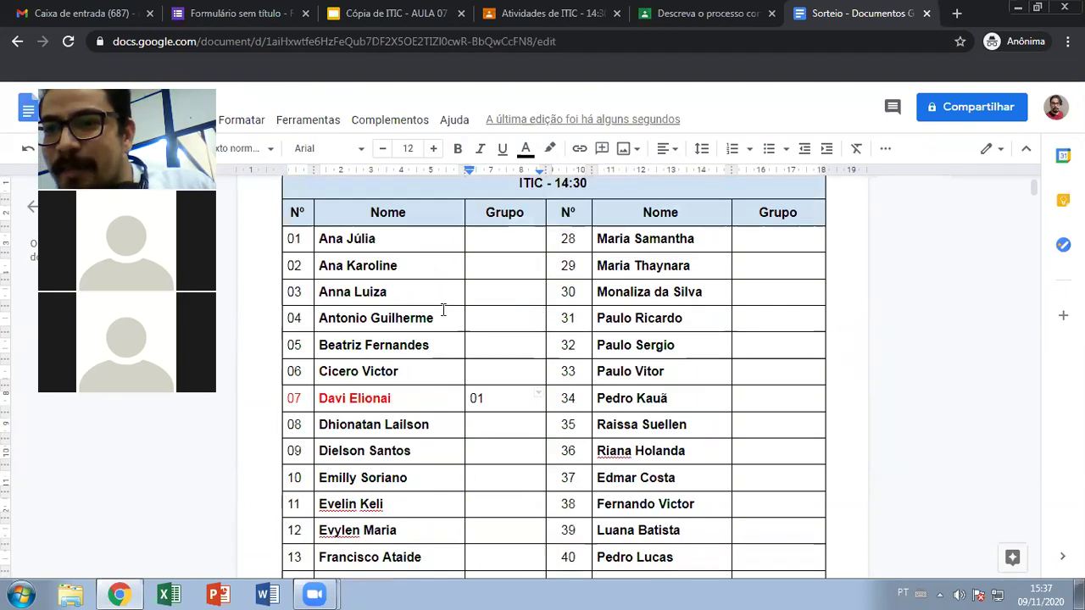
Colour the number and student name in row 36 red and enter 02 in that row's Grupo cell
scroll(443, 310, "down", 1)
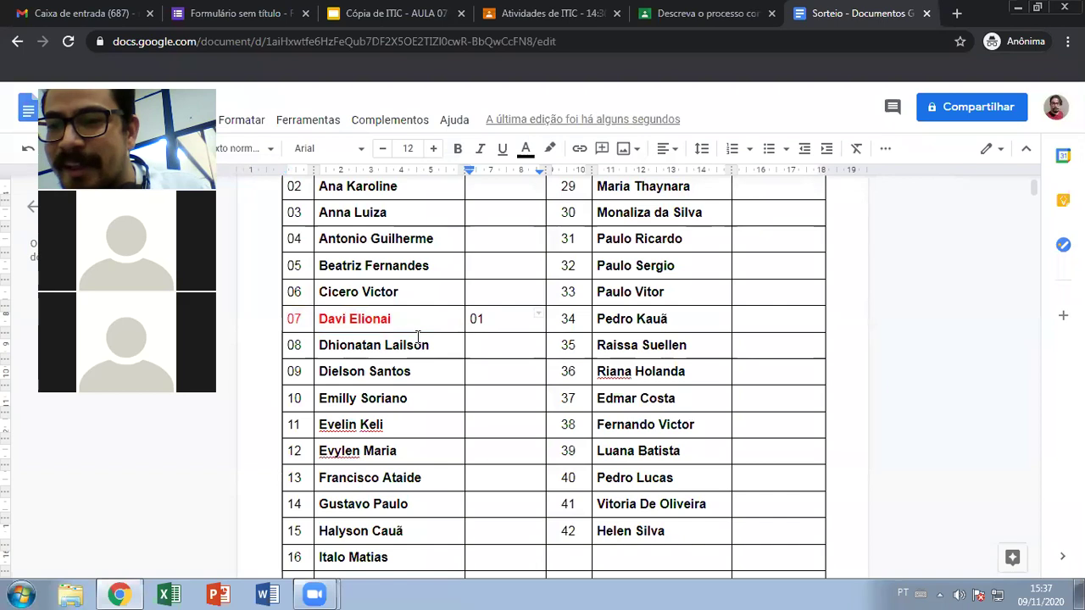
scroll(419, 326, "down", 3)
scroll(645, 335, "up", 2)
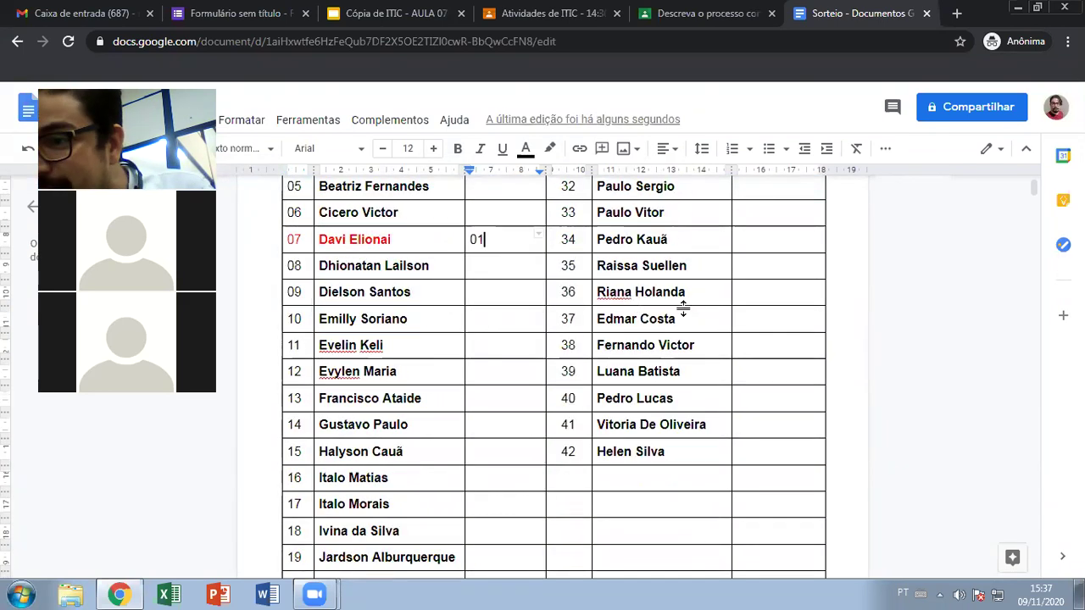
left_click_drag(697, 293, 556, 291)
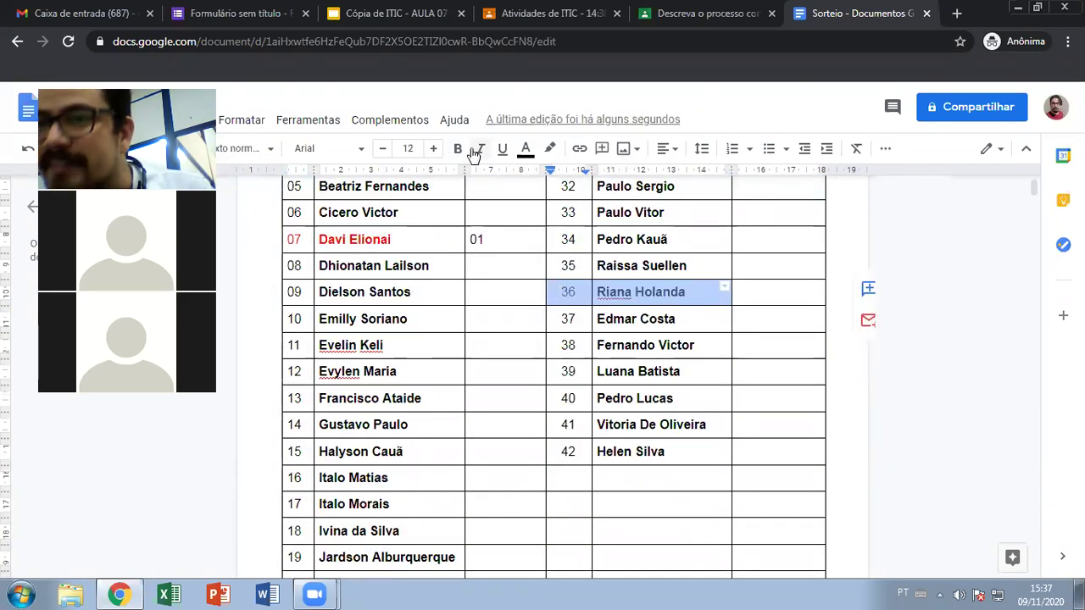
left_click(525, 150)
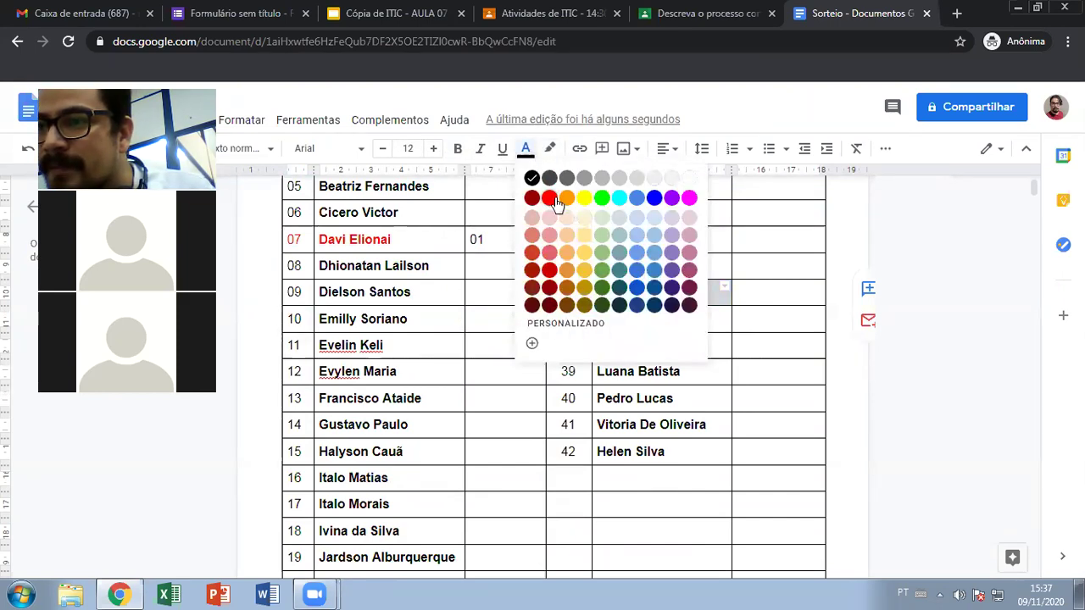
left_click(693, 249)
left_click(779, 289)
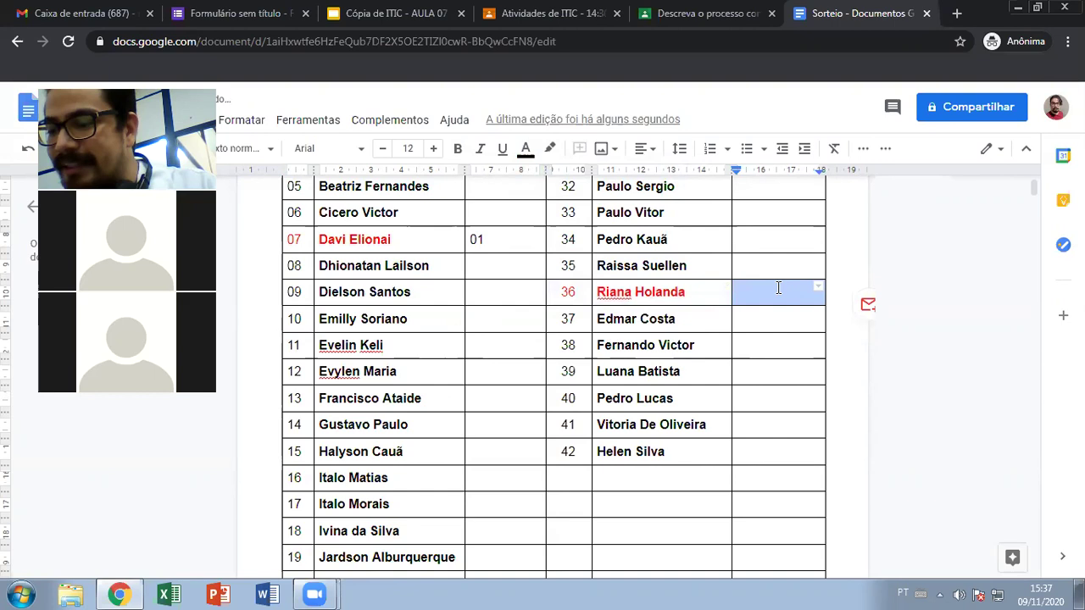
left_click(778, 289)
type("02")
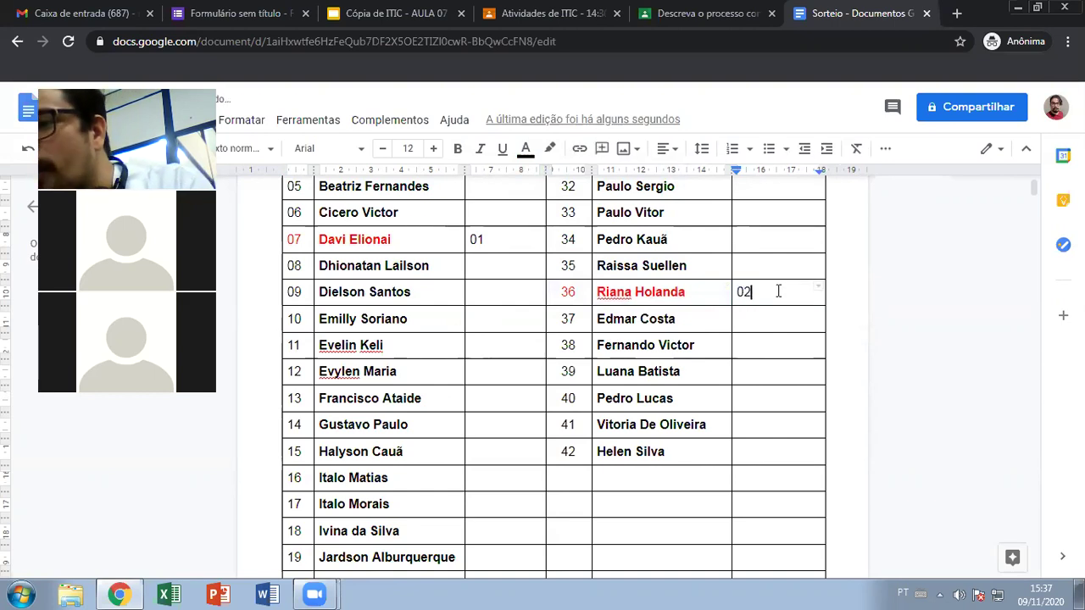
left_click(755, 319)
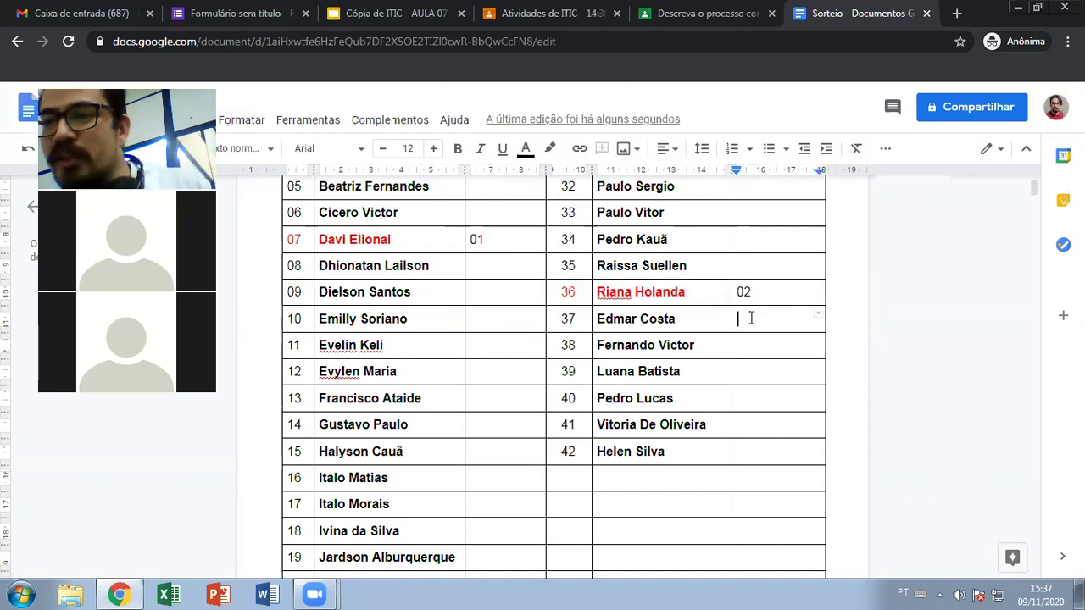
Colour the number and student name in row 10 red and enter 03 in that row's Grupo cell
scroll(443, 299, "up", 1)
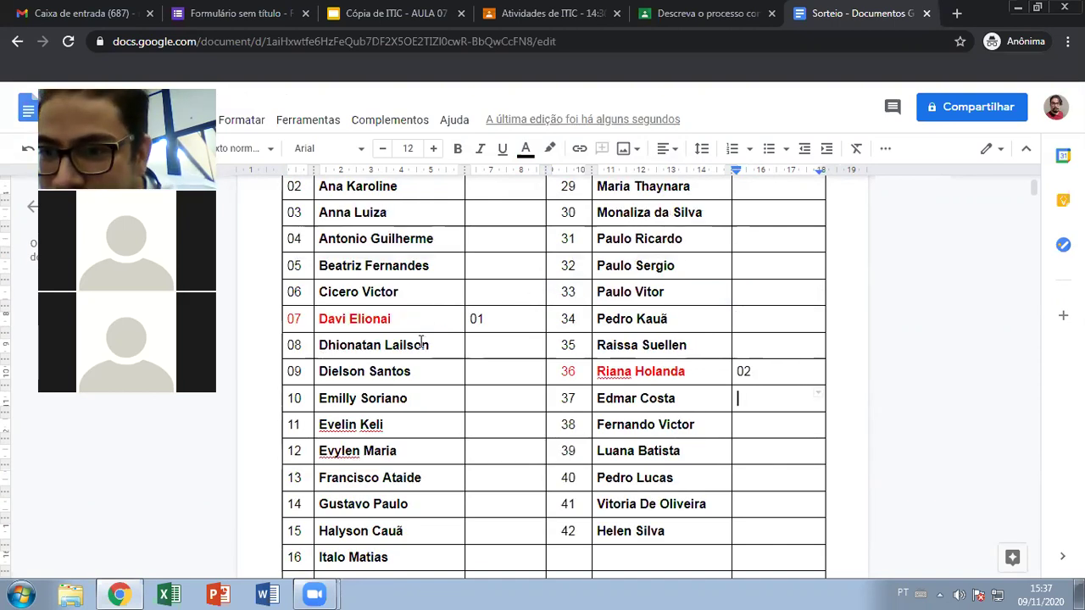
left_click_drag(410, 399, 342, 386)
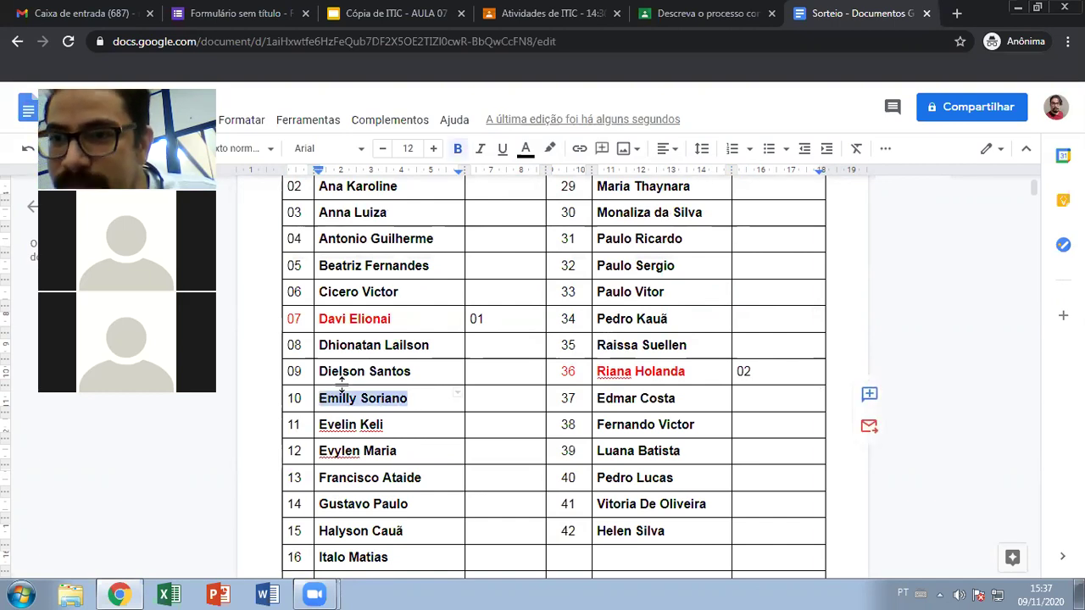
left_click(418, 399)
left_click_drag(417, 400, 297, 397)
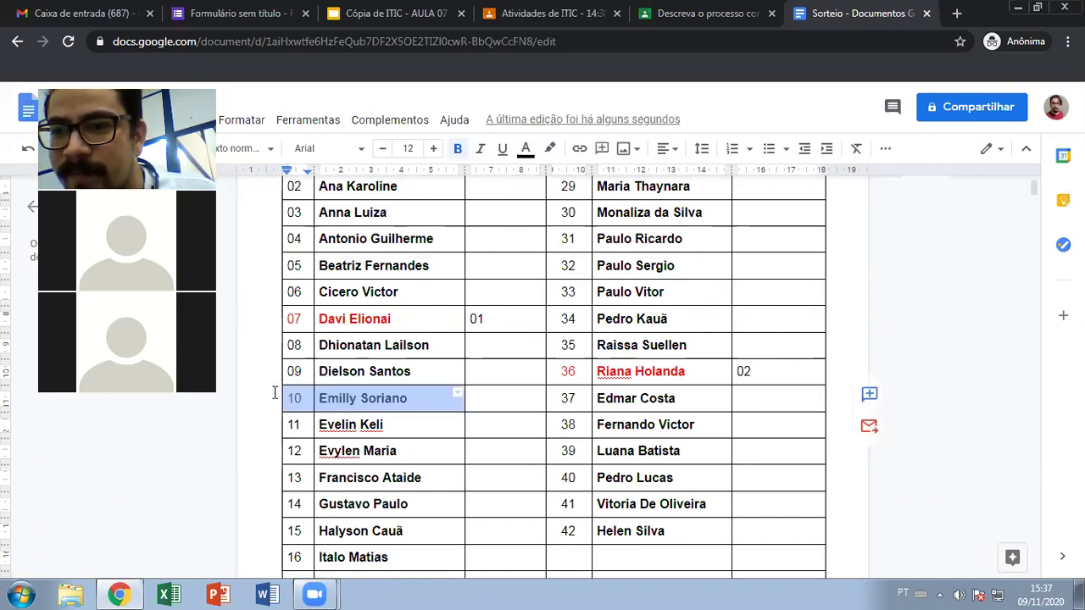
left_click(521, 155)
left_click(550, 201)
left_click(492, 397)
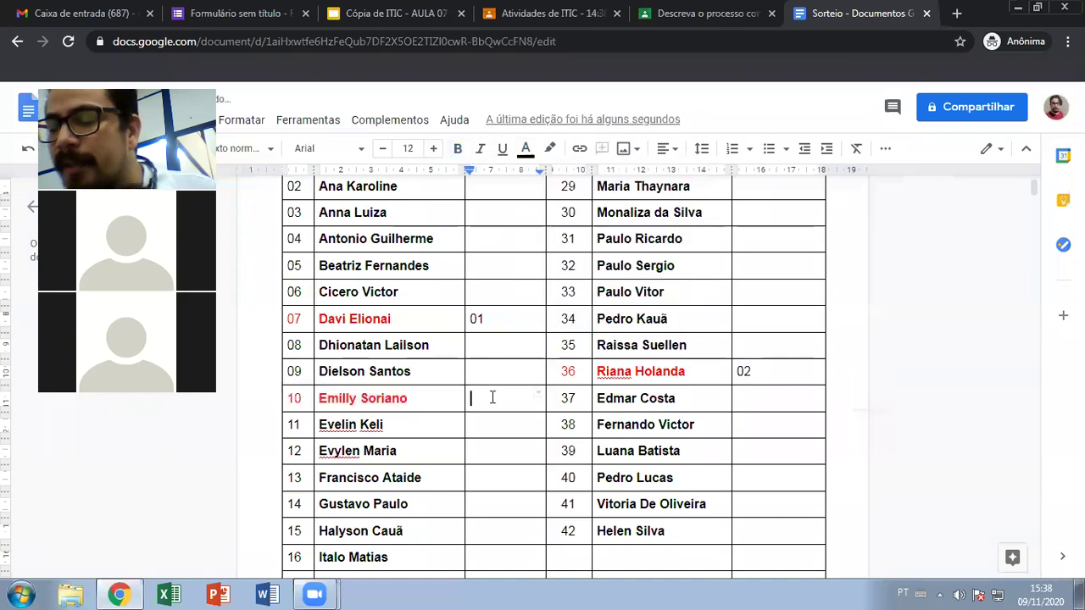
type("03")
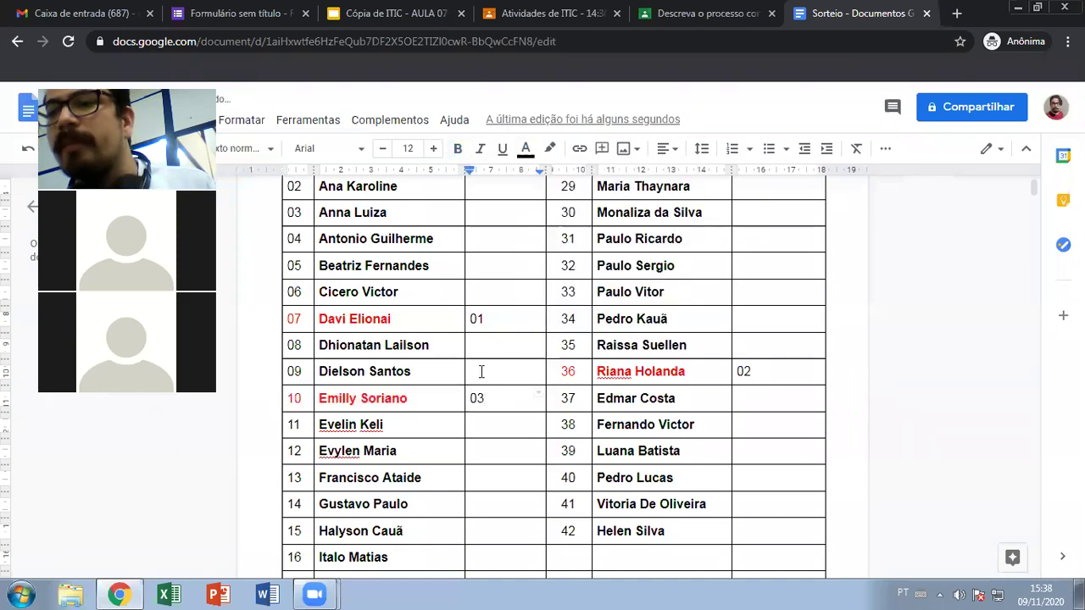
Colour the number and student name in row 12 red and enter 04 in that row's Grupo cell
scroll(482, 372, "down", 1)
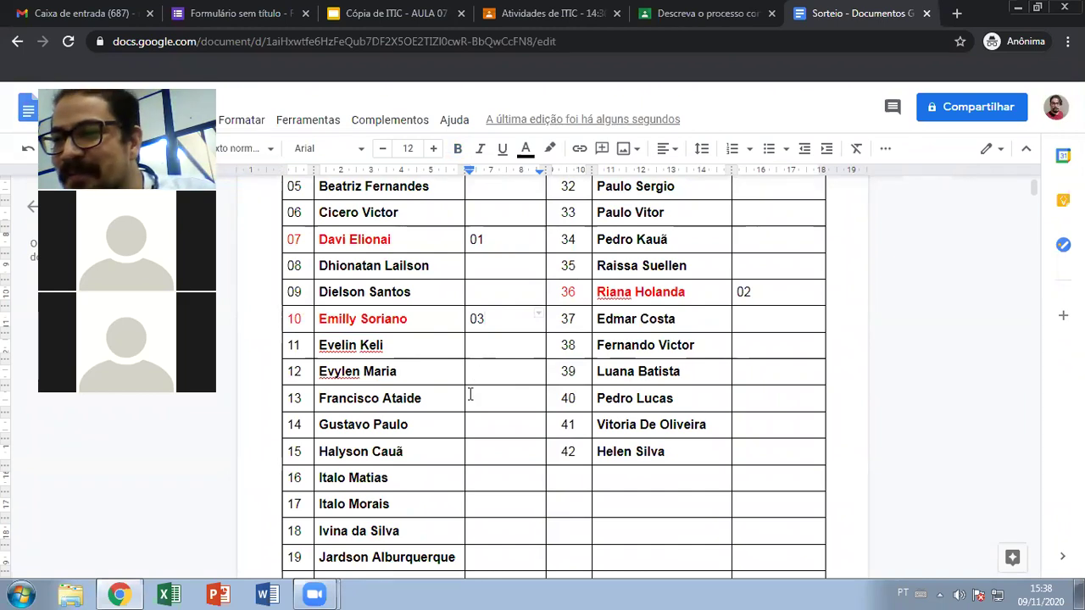
scroll(474, 394, "down", 1)
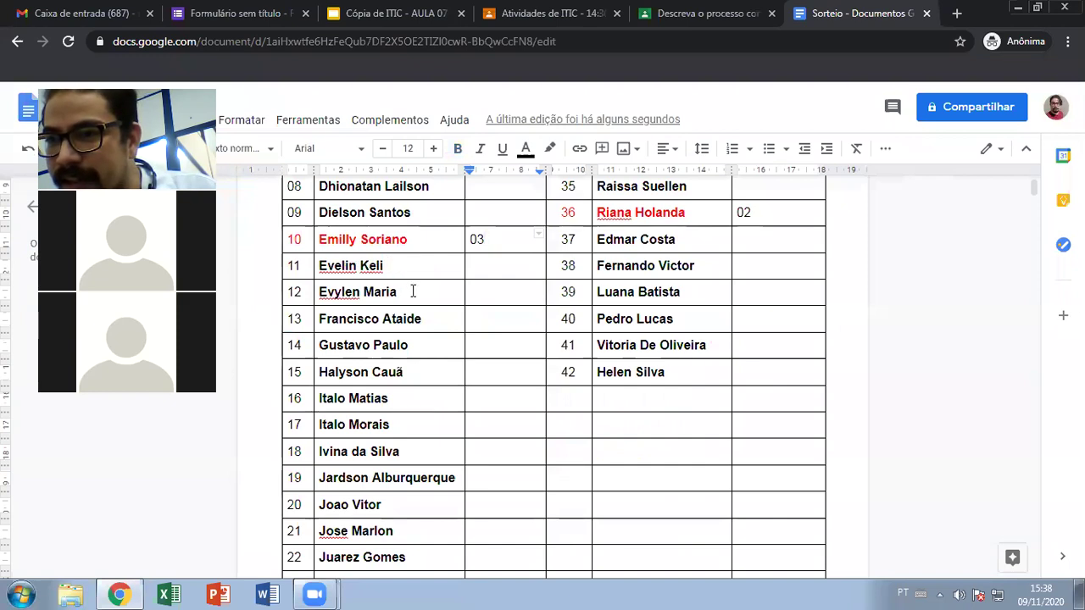
left_click_drag(412, 291, 297, 292)
left_click(526, 148)
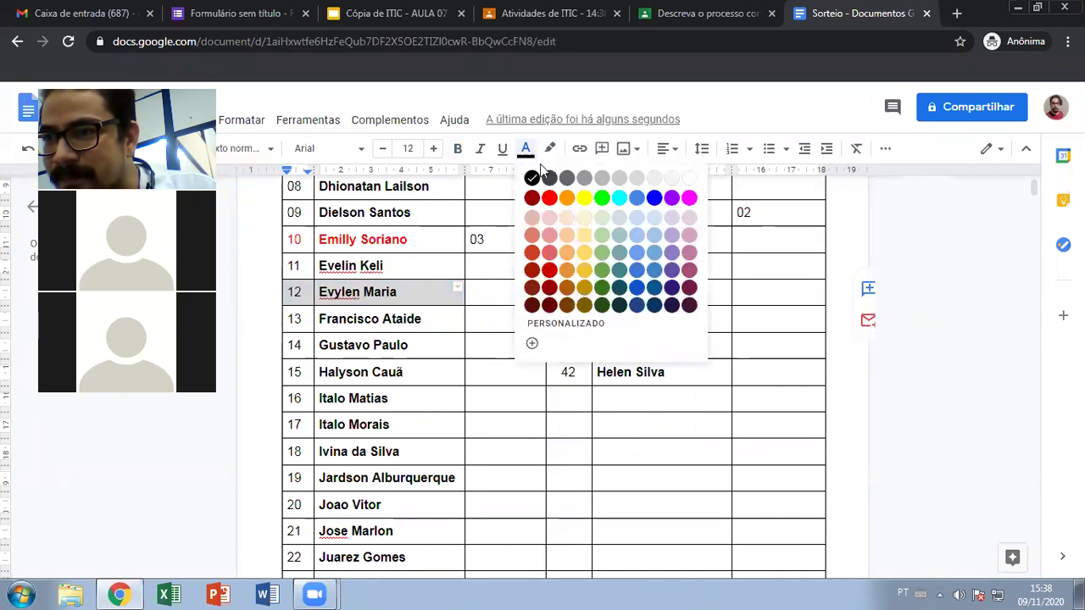
left_click(548, 195)
left_click(501, 286)
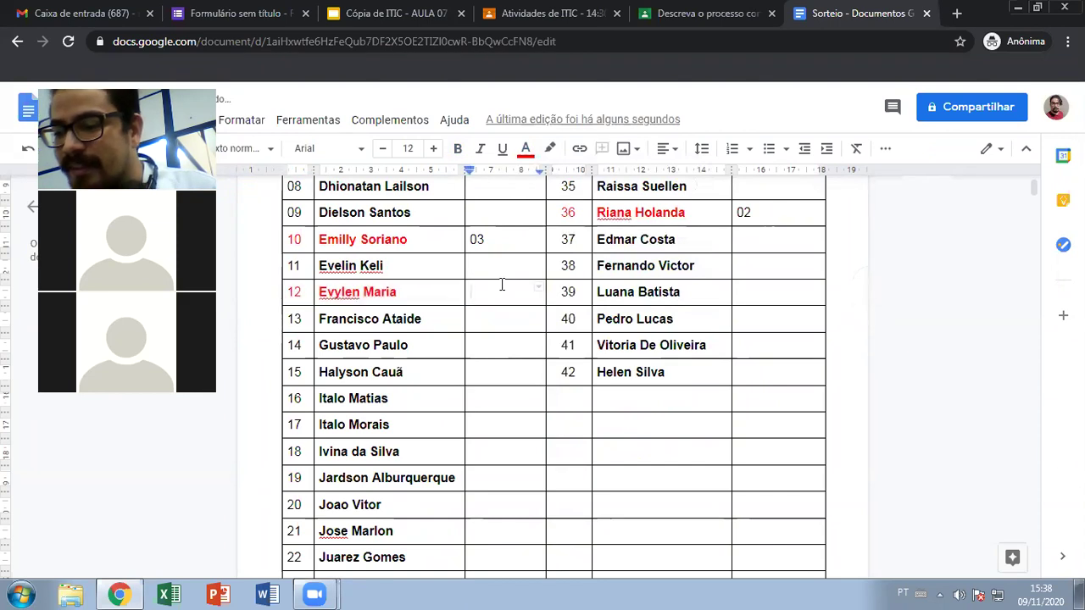
type("04")
left_click(502, 321)
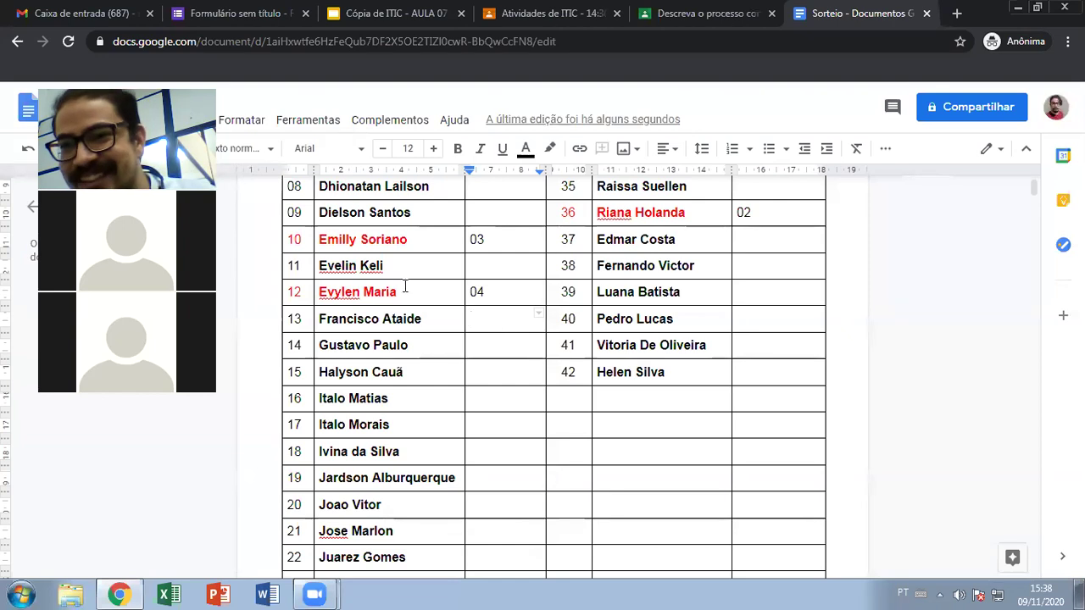
Colour the number and student name in row 11 red and enter 05 in that row's Grupo cell
left_click_drag(407, 268, 295, 266)
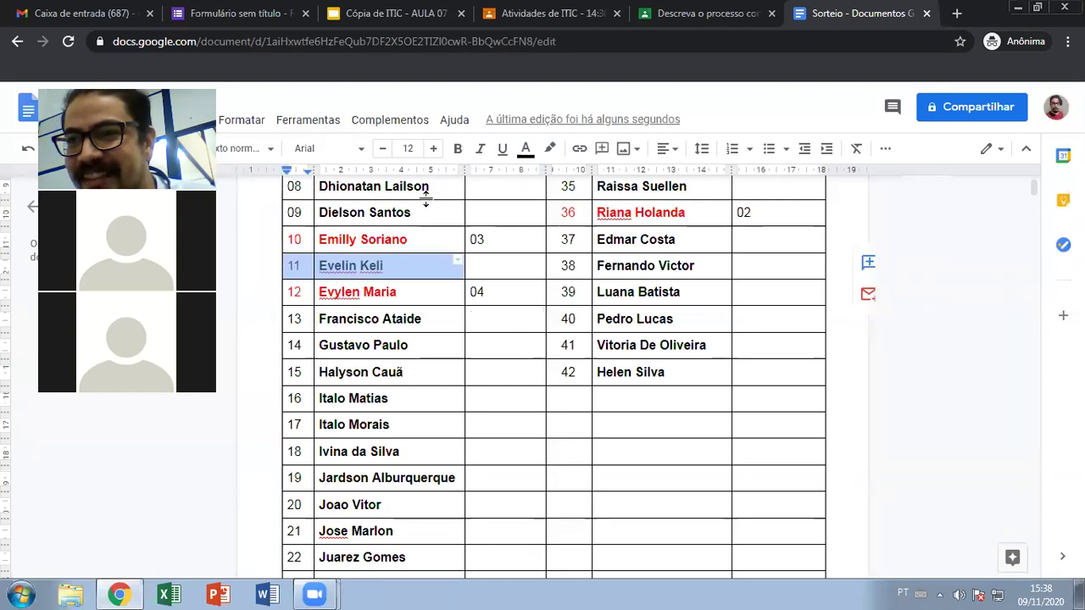
left_click(524, 150)
left_click(549, 196)
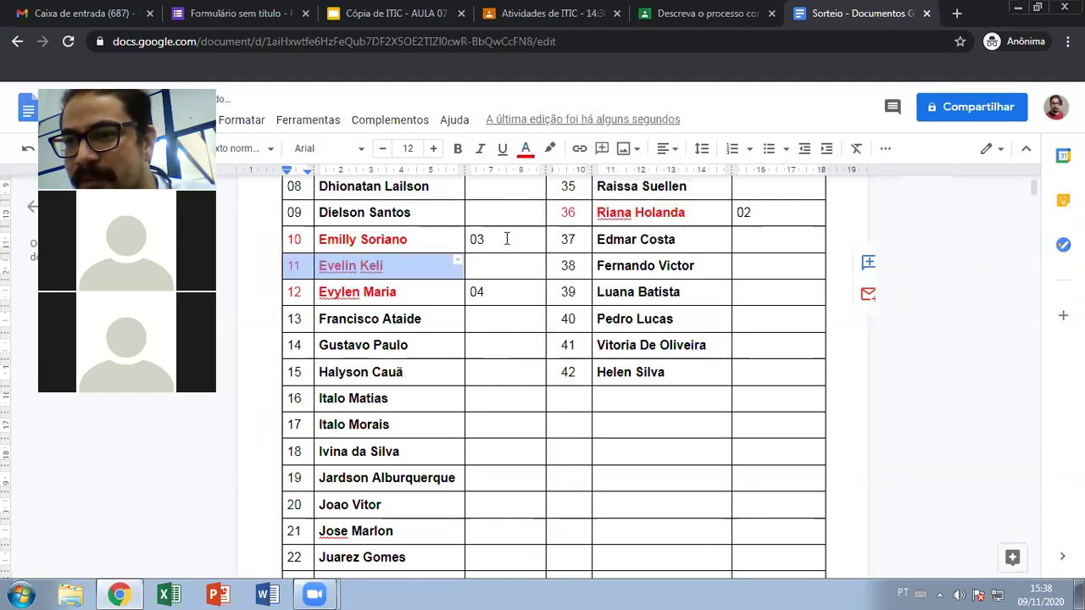
left_click(500, 264)
type("03")
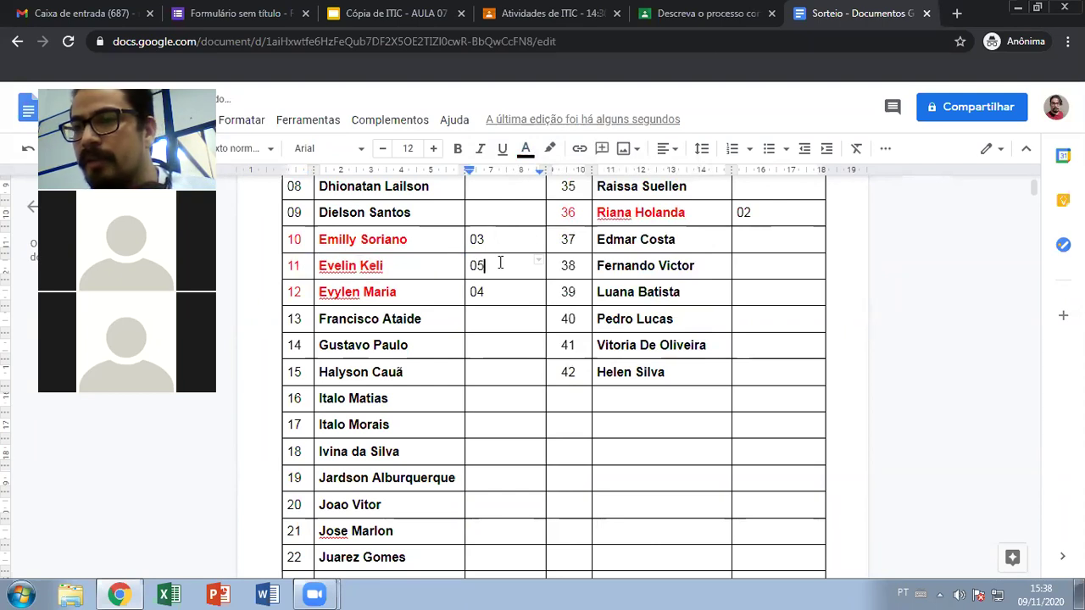
key("BackSpace")
type("5")
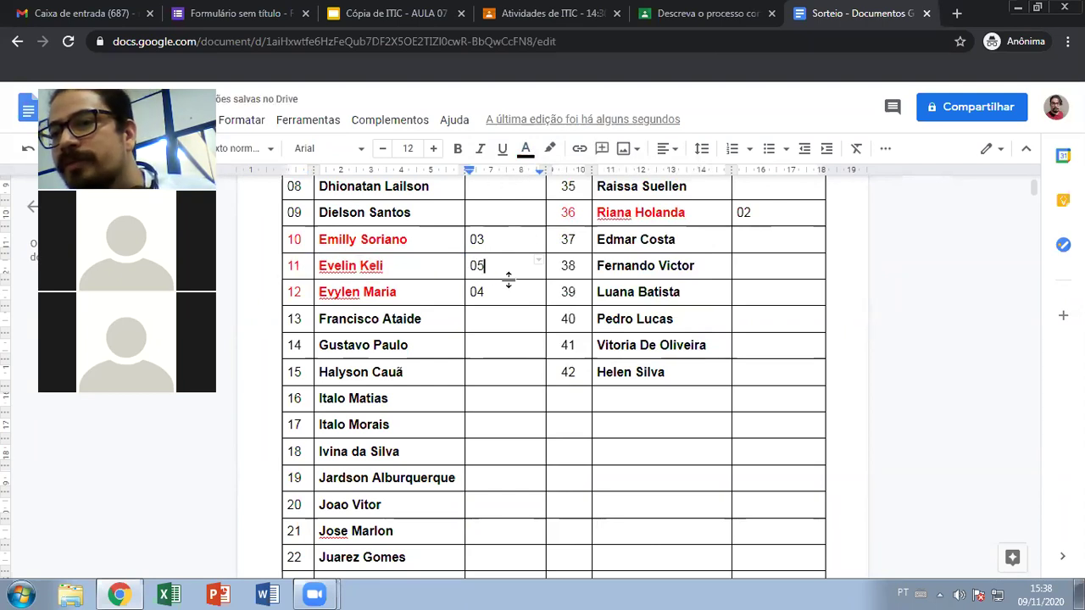
Colour the number and student name in row 20 red and enter 06 in that row's Grupo cell
scroll(508, 279, "up", 1)
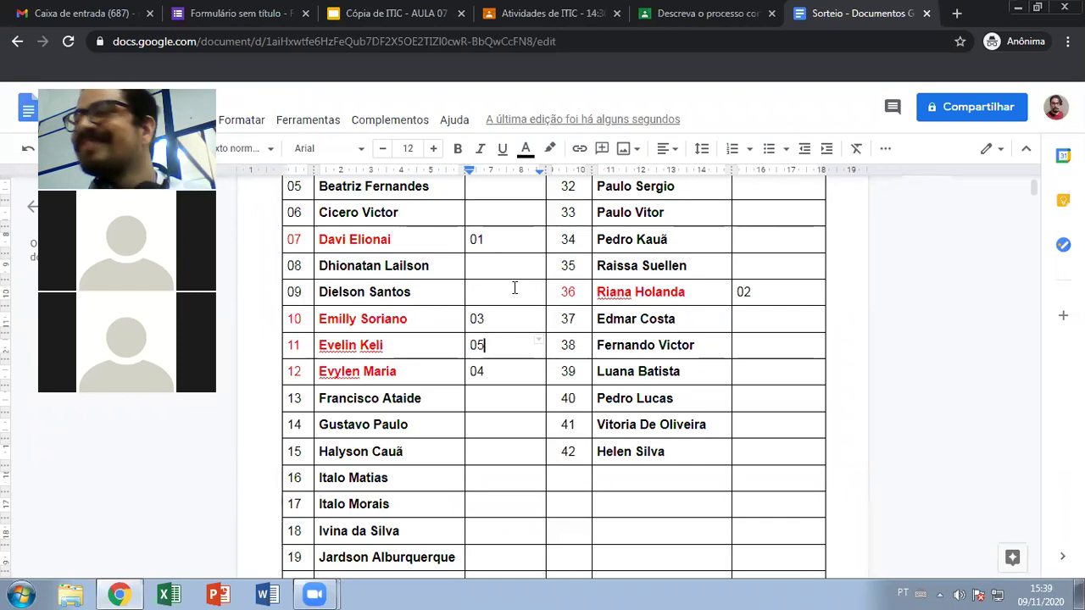
scroll(514, 288, "up", 1)
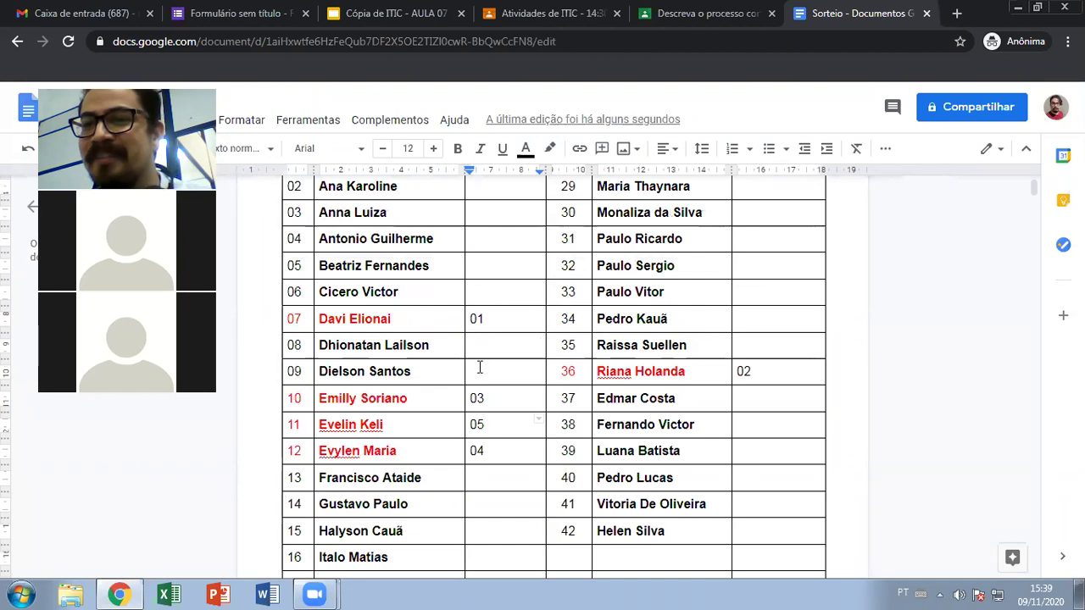
scroll(480, 367, "down", 1)
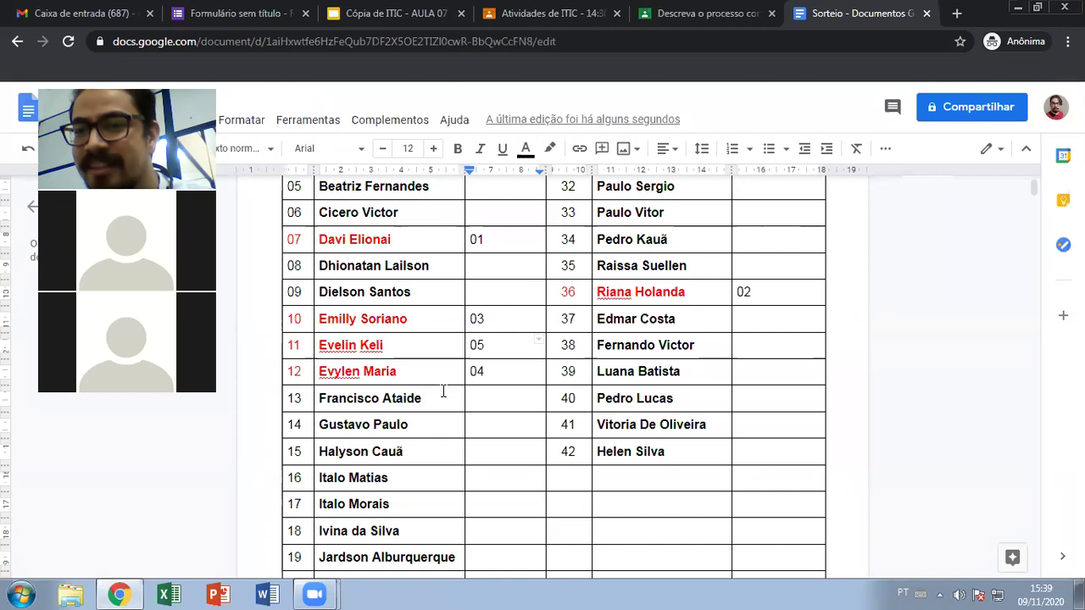
scroll(440, 397, "down", 2)
scroll(440, 398, "down", 1)
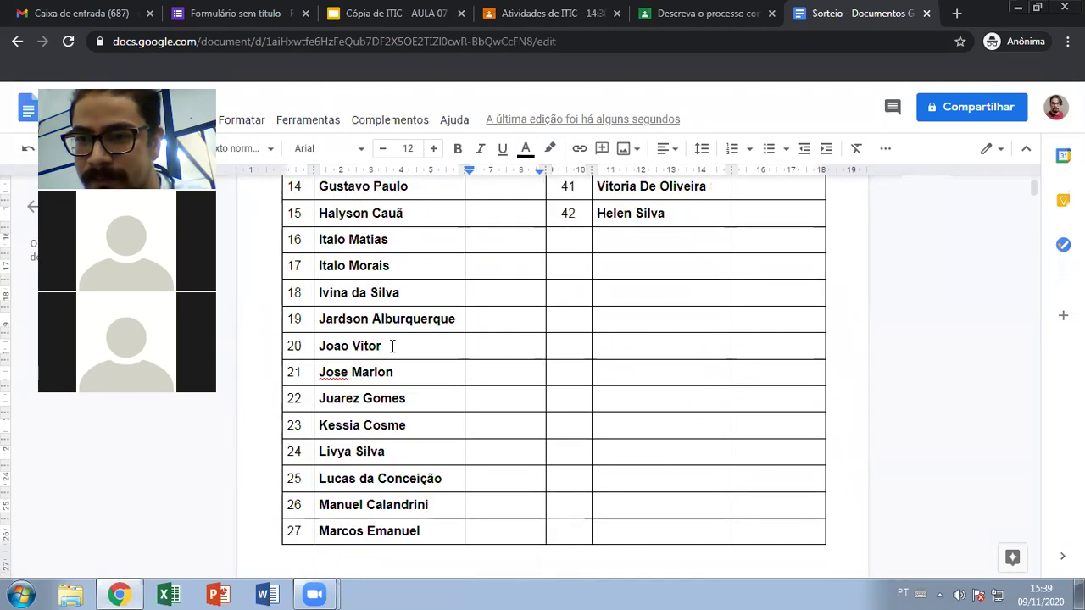
left_click_drag(392, 347, 294, 347)
left_click(525, 148)
left_click(542, 260)
left_click(491, 350)
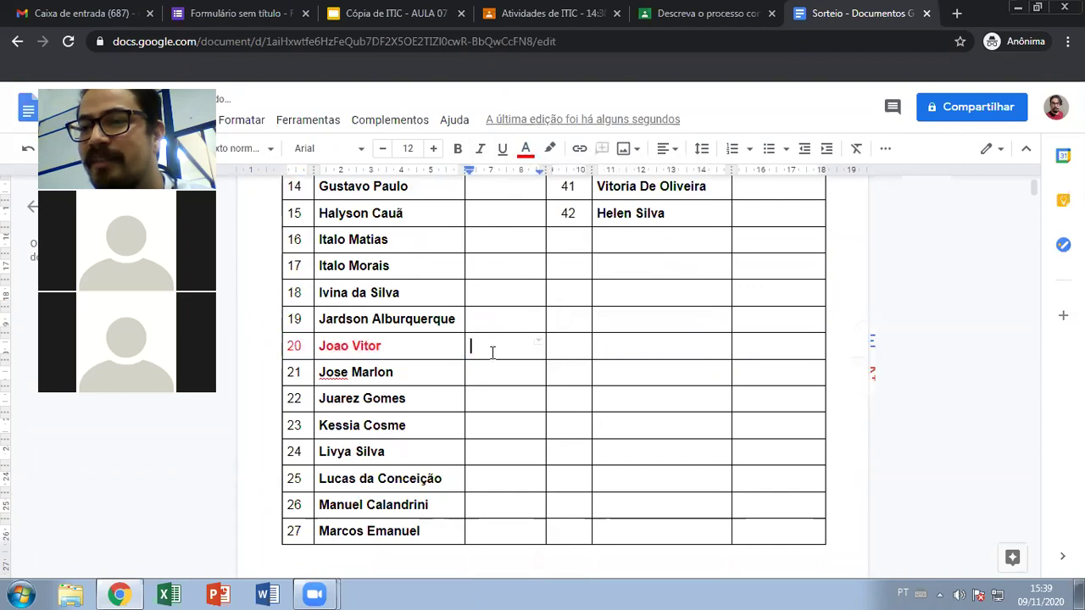
type("06")
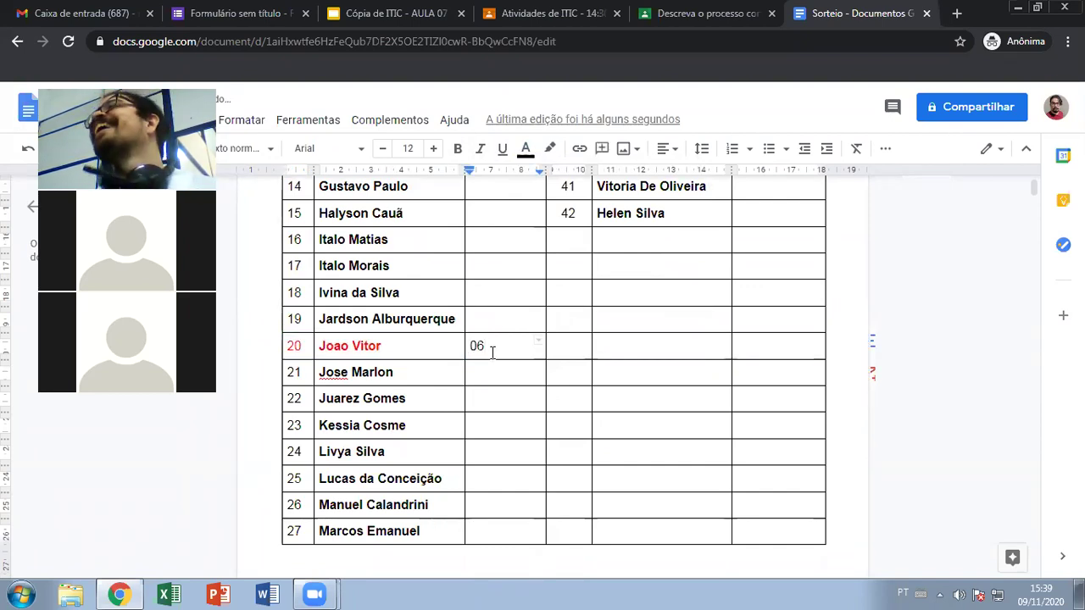
Search Google for "NÚMEROS ALEATÓRIOS" in a new browser tab
scroll(492, 345, "up", 5)
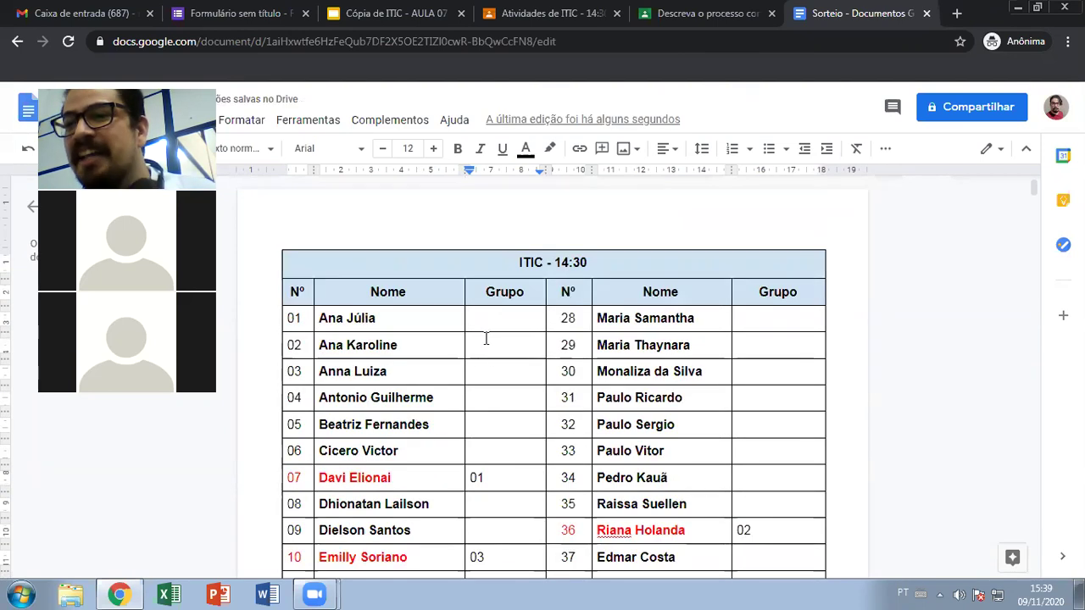
left_click(503, 316)
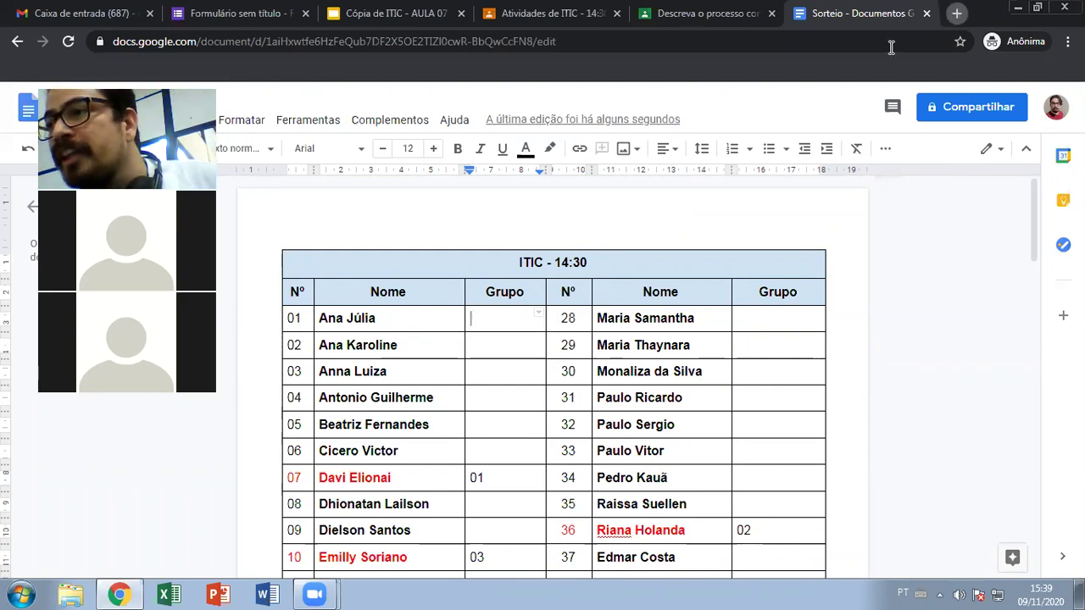
left_click(956, 13)
left_click(415, 37)
type("NÚMEROS ALEATÓRIOS")
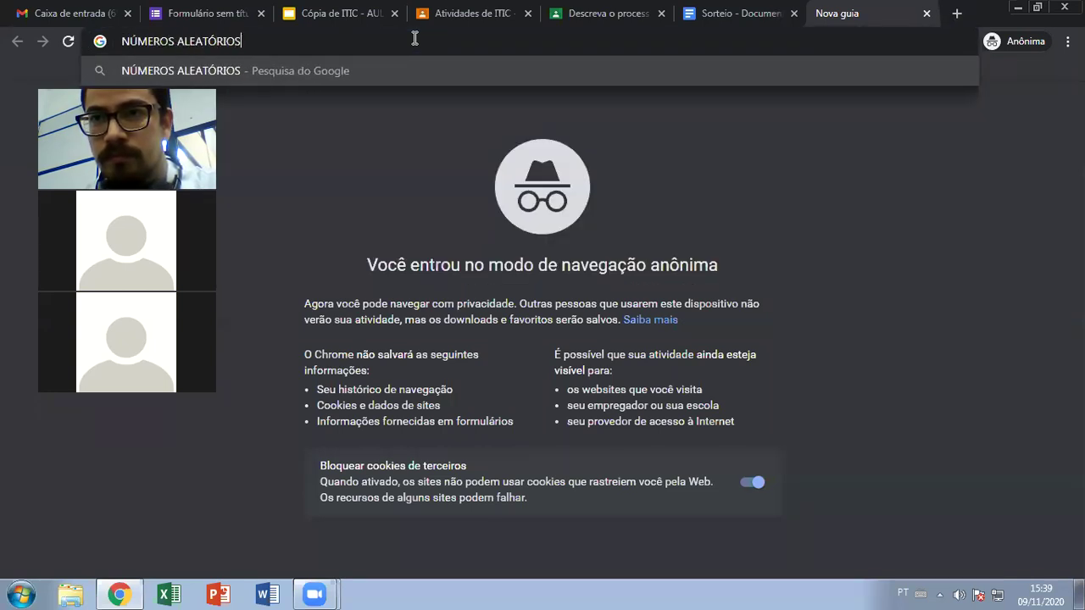
key("Return")
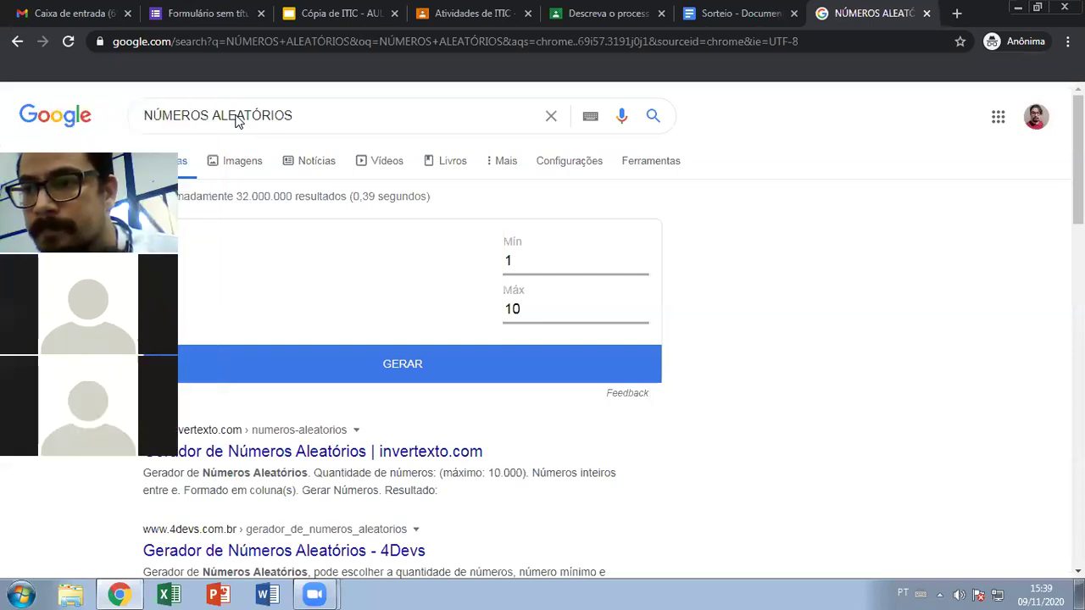
Set the maximum of Google's random number generator to 6
left_click(548, 309)
key("BackSpace")
key("BackSpace")
type("6")
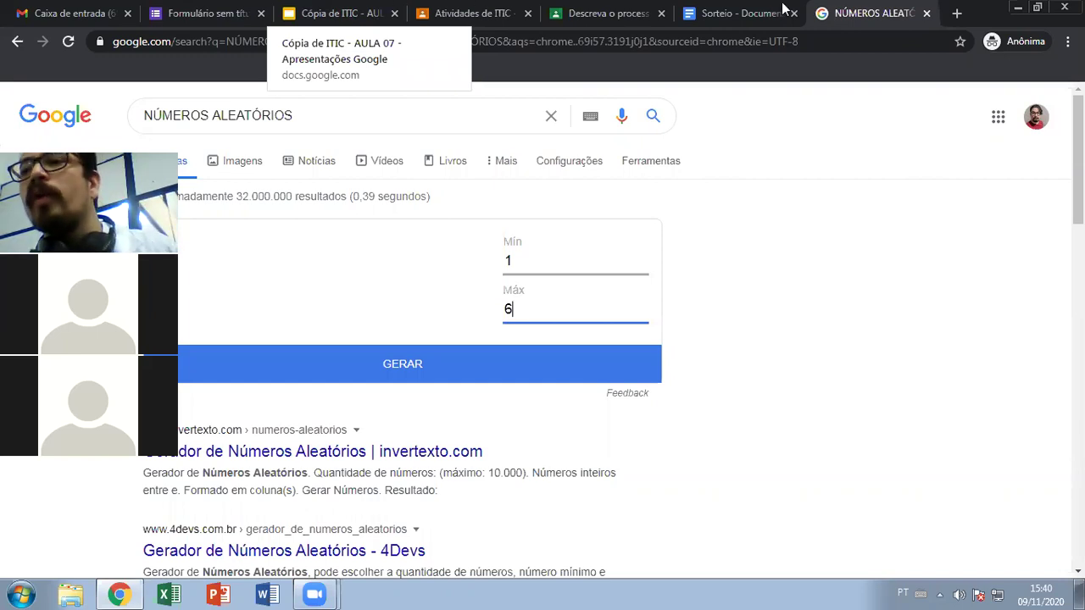
Return to the Sorteio document and review the group numbers assigned to the red-marked students
left_click(749, 10)
scroll(639, 275, "down", 3)
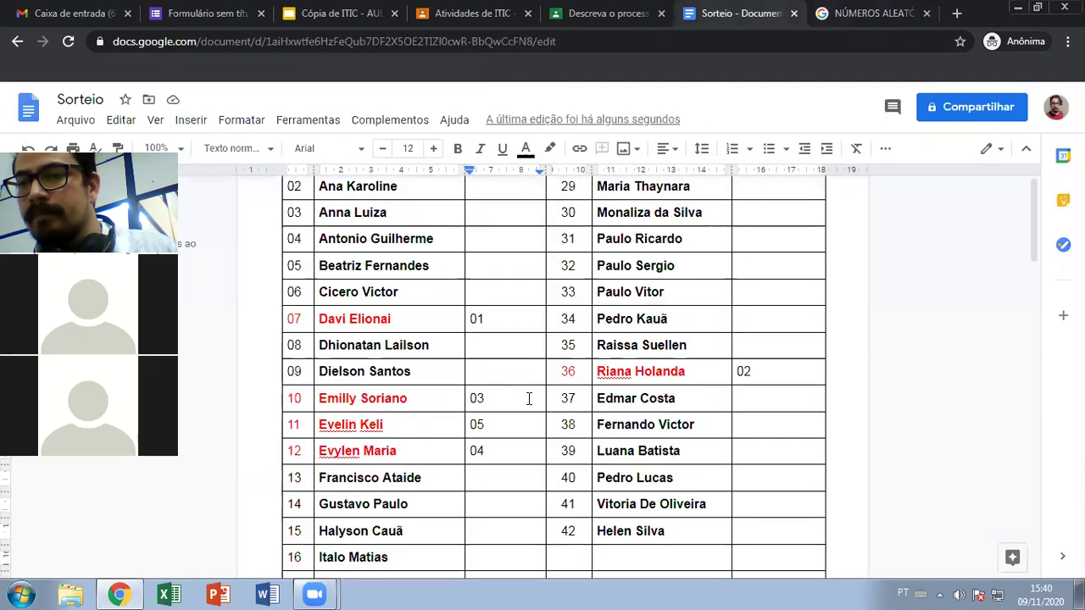
left_click(764, 371)
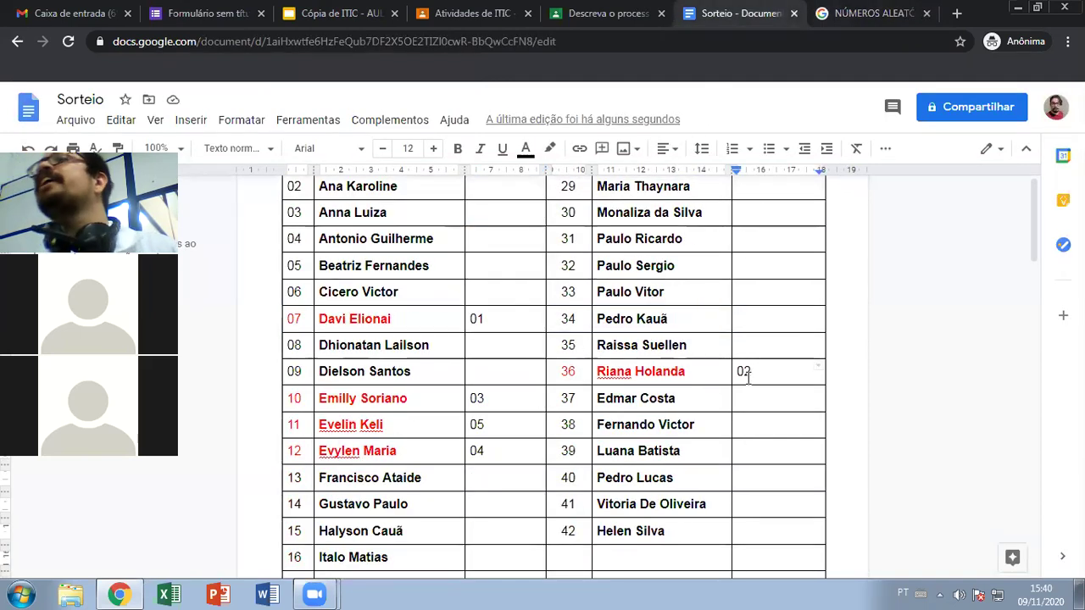
left_click(516, 400)
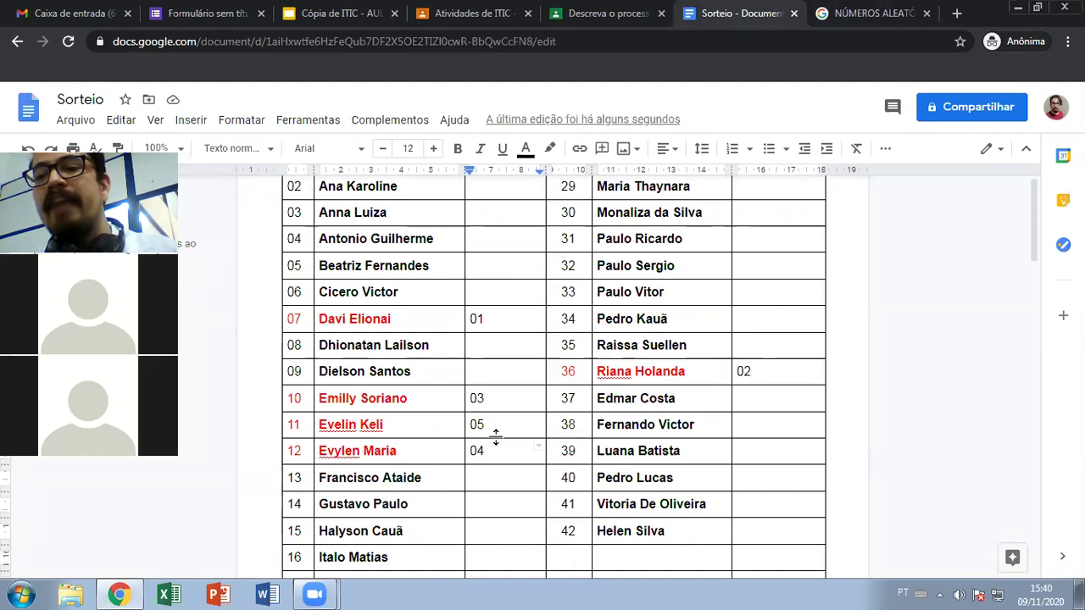
Check the group numbers already recorded for the red-marked students, down to row 20 of the ITIC list
left_click(496, 434)
left_click(497, 420)
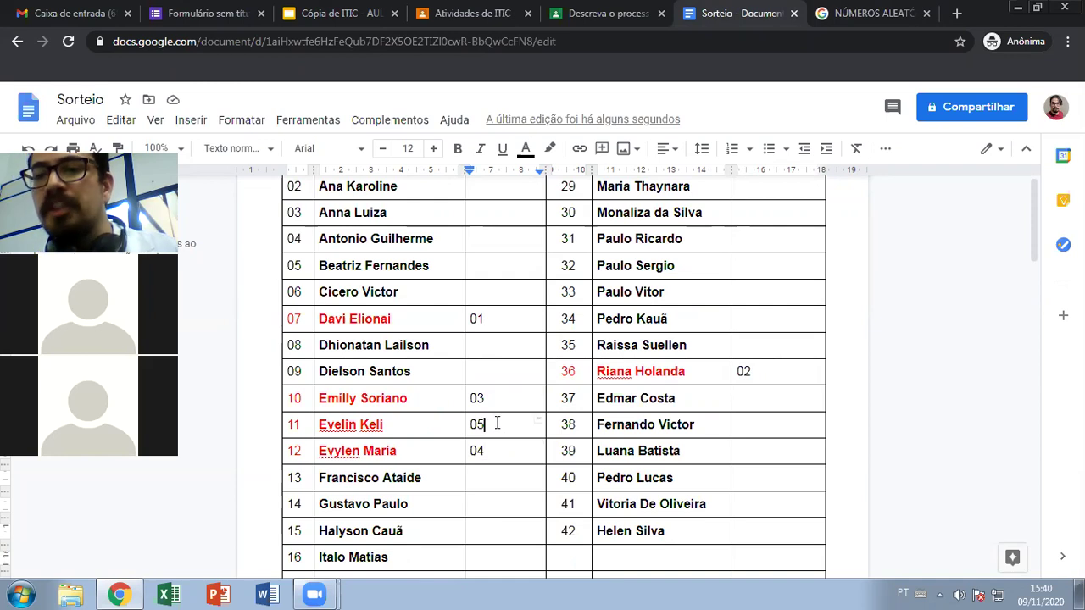
scroll(743, 379, "down", 2)
scroll(526, 385, "up", 4)
scroll(514, 395, "down", 5)
left_click(503, 340)
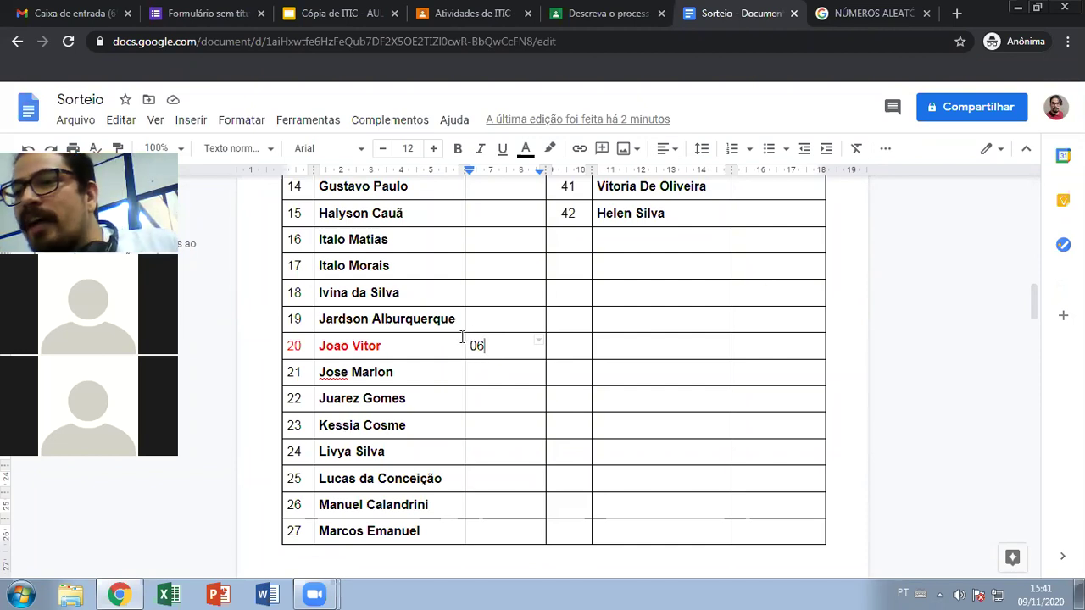
scroll(475, 314, "up", 5)
Draw a random number from 1 to 6 with Google's generator and enter 06 in row 01's Grupo cell of Sorteio
left_click(496, 241)
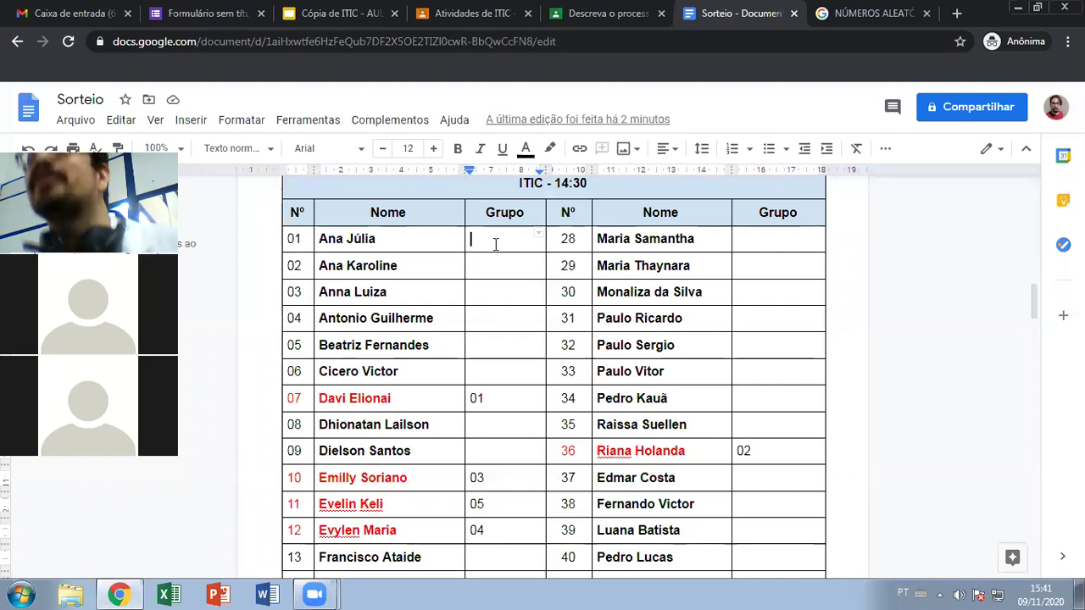
left_click(837, 10)
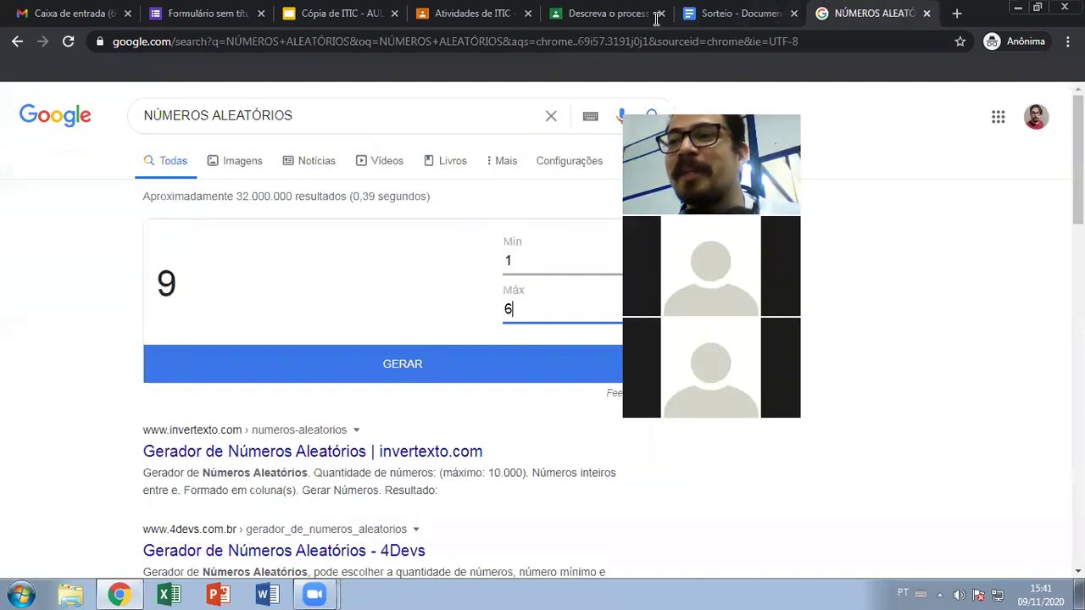
left_click(733, 13)
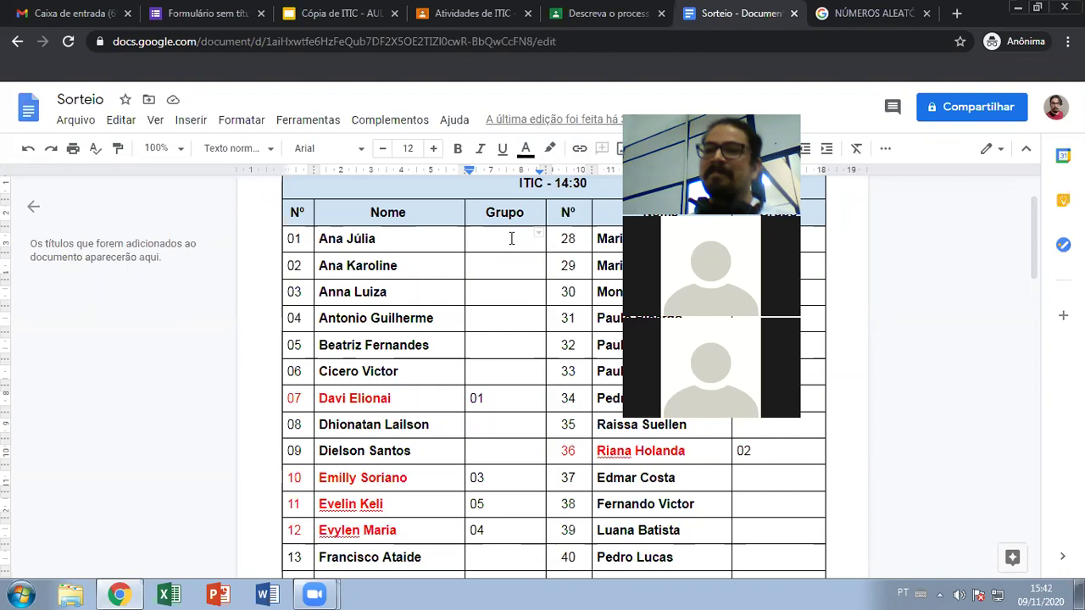
key("ctrl+Tab")
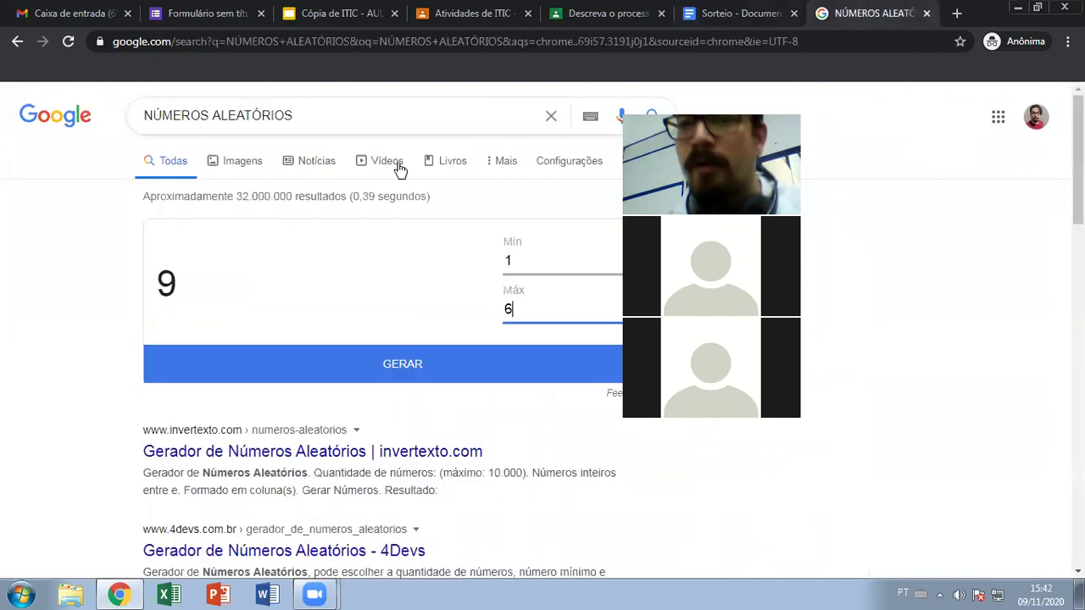
left_click(371, 359)
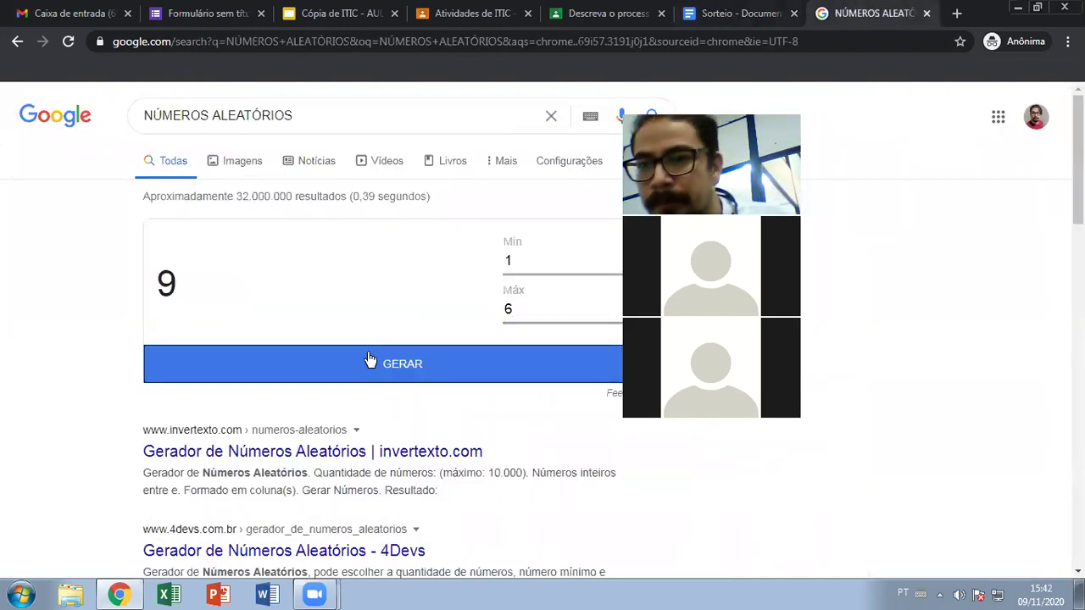
left_click(703, 9)
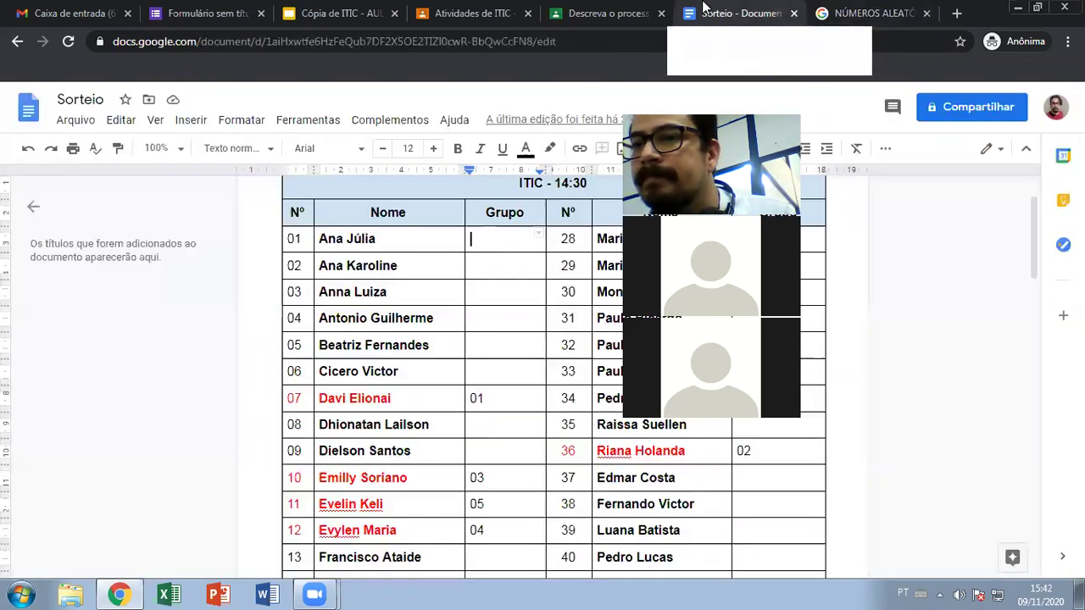
left_click(508, 241)
type("06")
Draw random group numbers for rows 02 and 03 and enter 01 and 04 in their Grupo cells
left_click(906, 8)
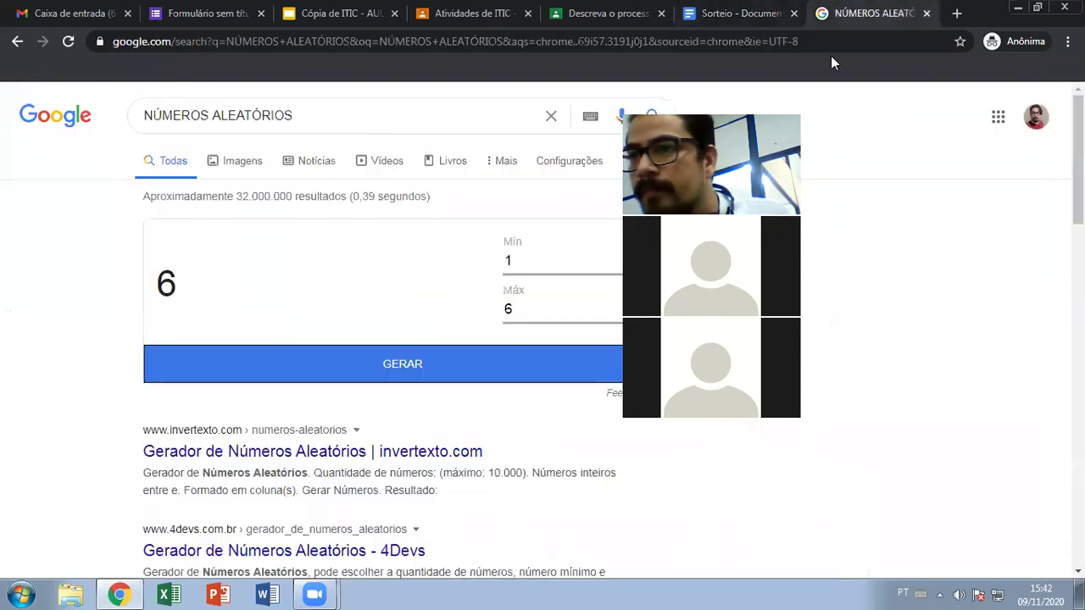
left_click(712, 8)
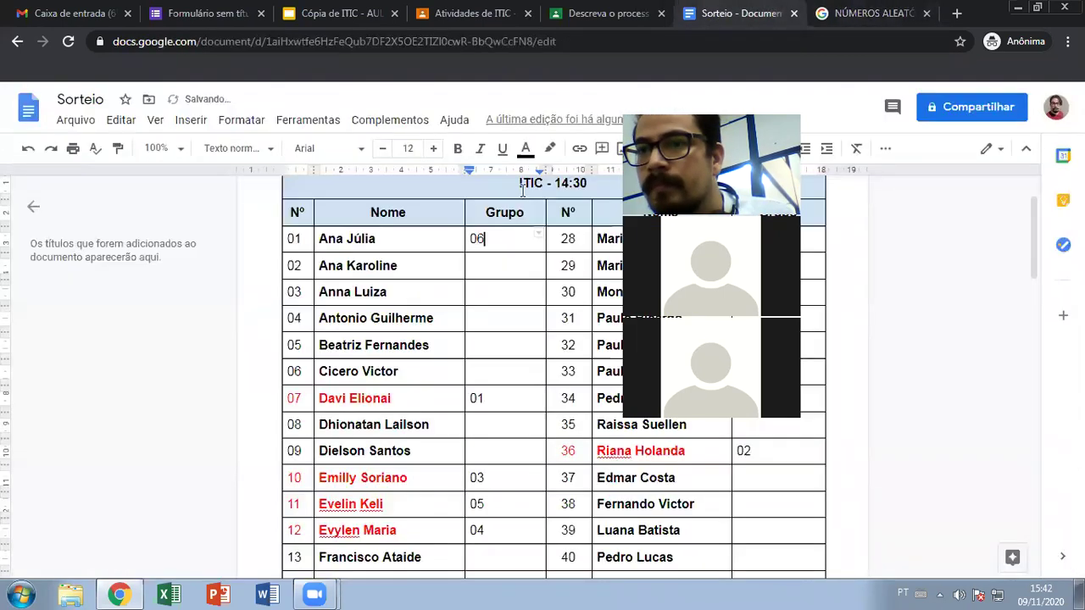
left_click(491, 264)
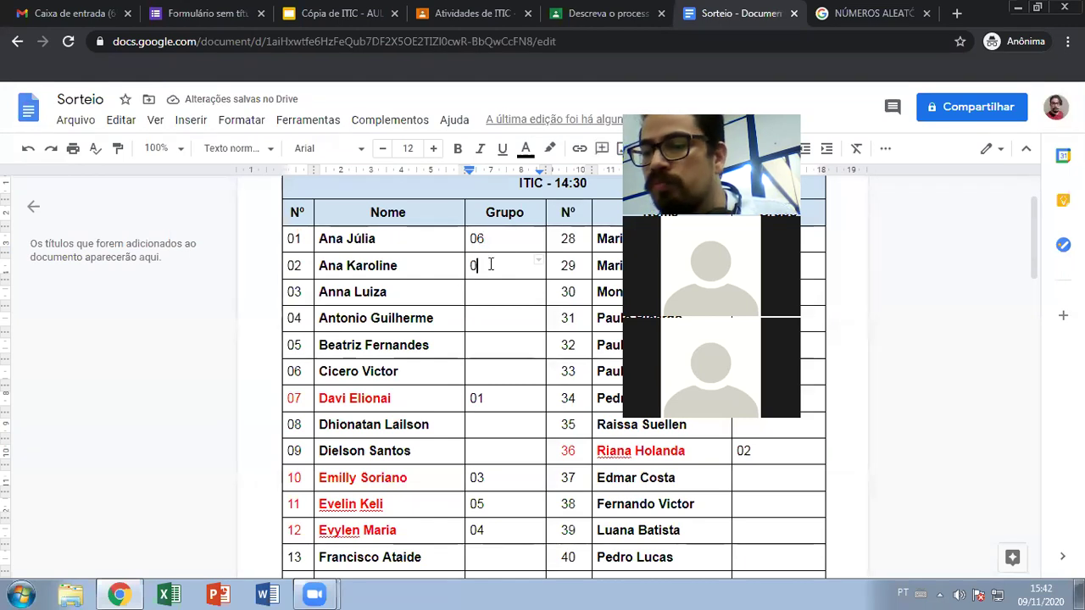
left_click(865, 10)
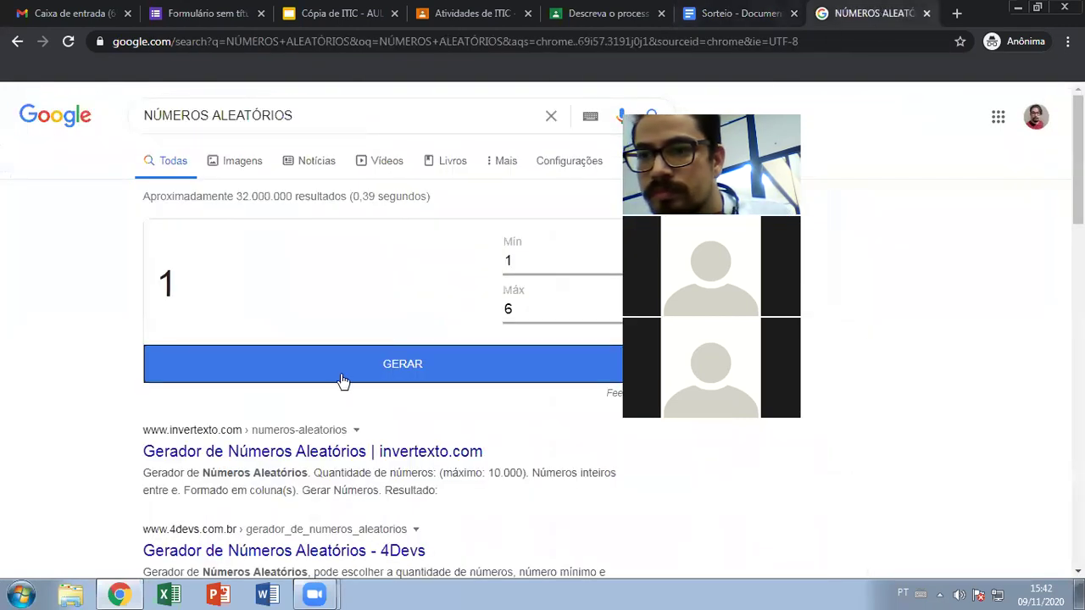
left_click(755, 16)
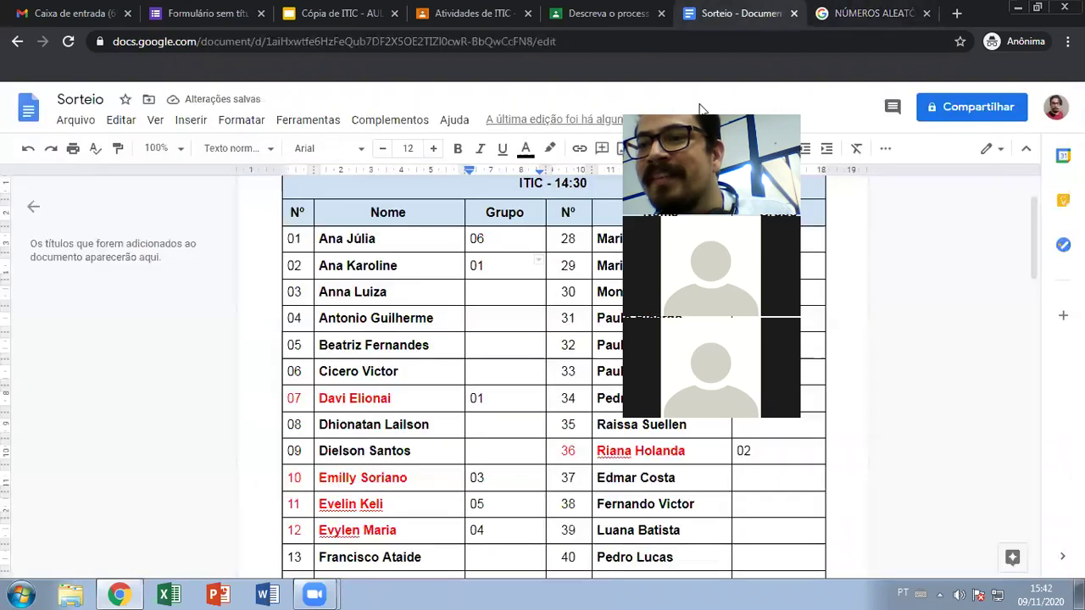
left_click(489, 290)
type("04")
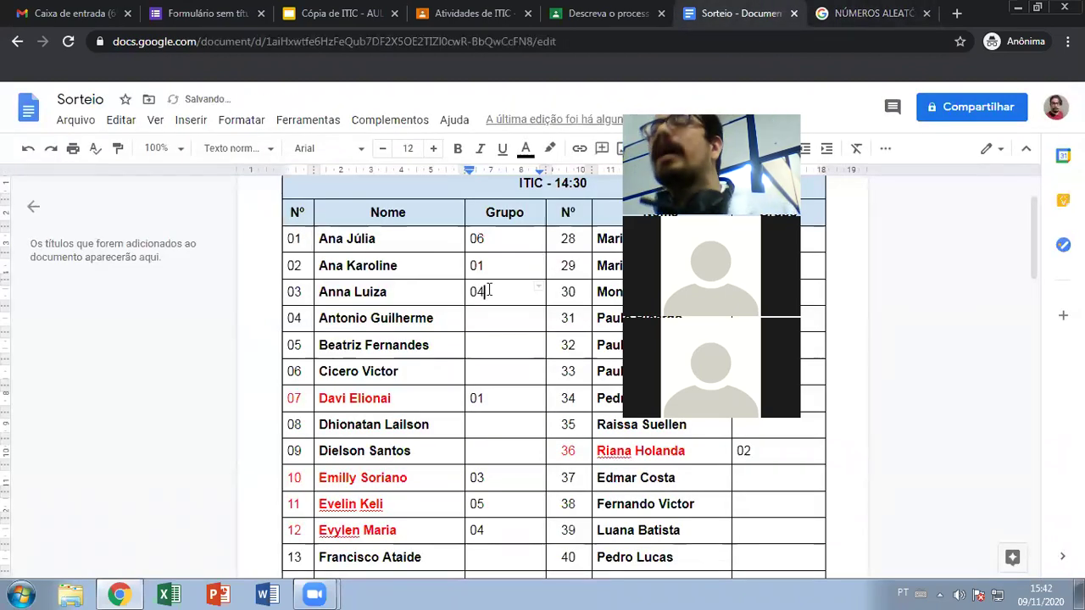
Draw a random group number for row 04 and enter 05 in its Grupo cell
left_click(898, 12)
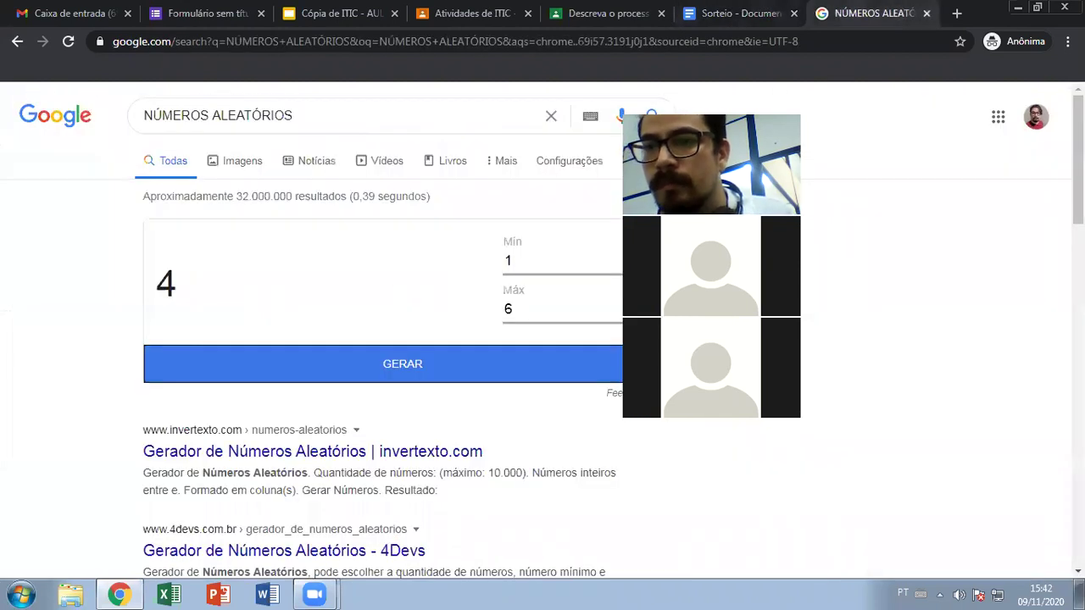
key("ctrl+shift+Tab")
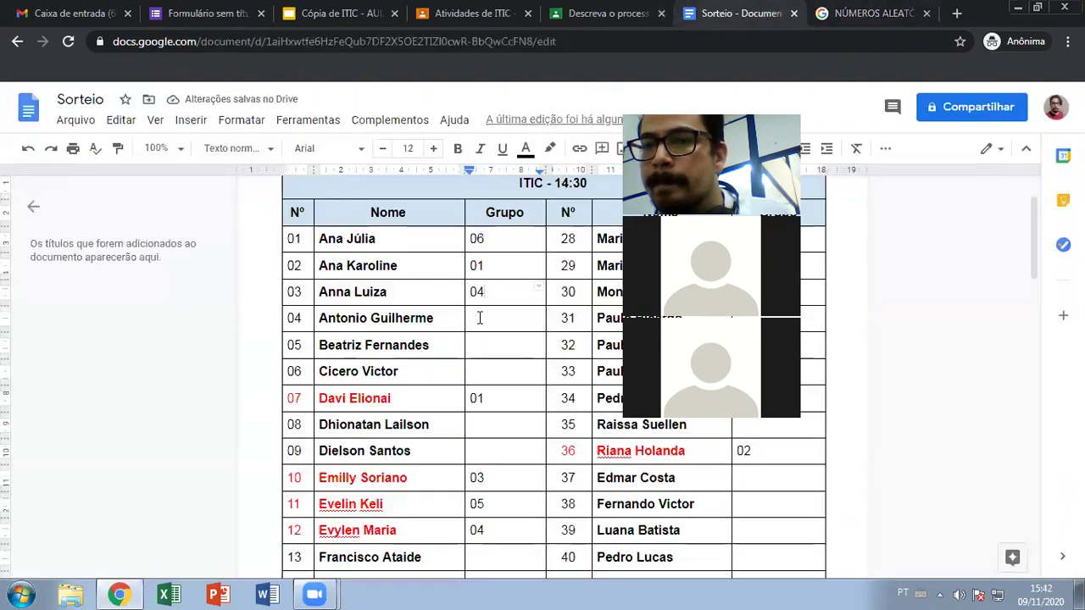
left_click(480, 317)
type("05")
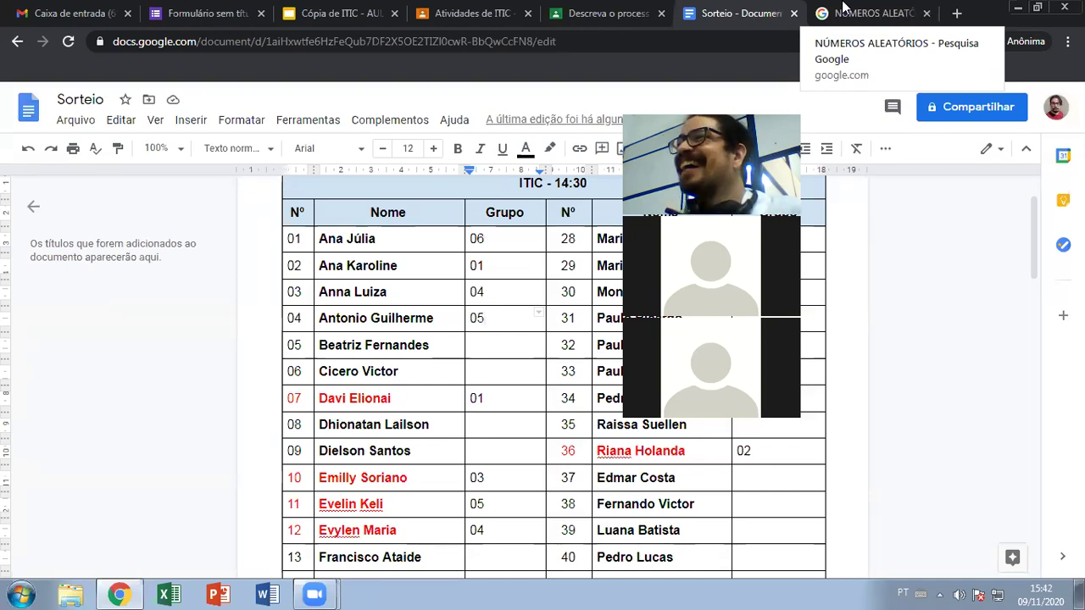
Generate another random number for row 05 and enter 03 in its Grupo cell
left_click(819, 11)
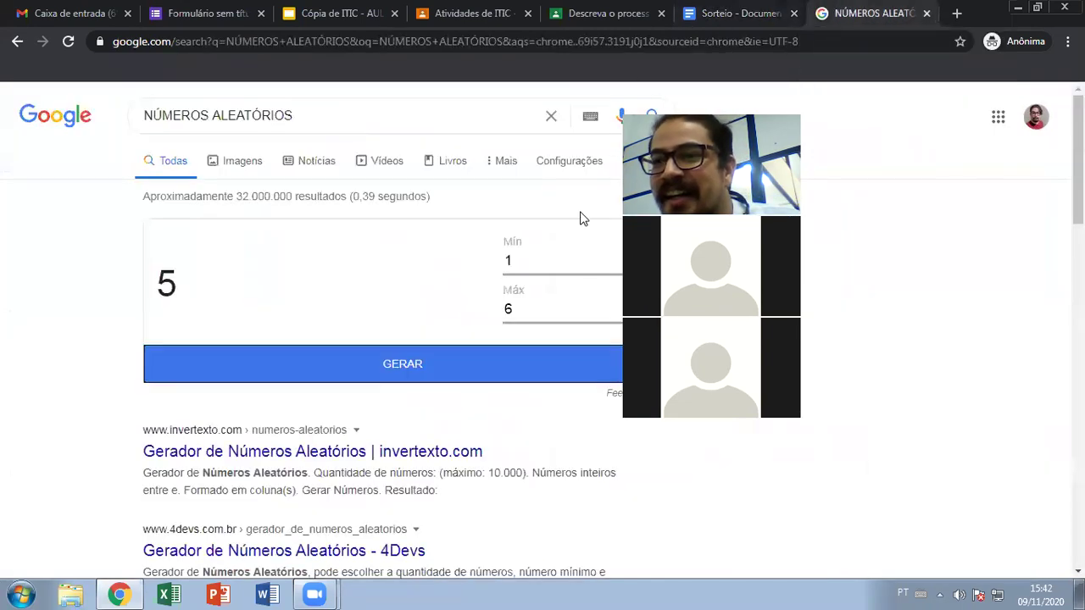
left_click(390, 373)
left_click(731, 10)
left_click(489, 342)
type("03")
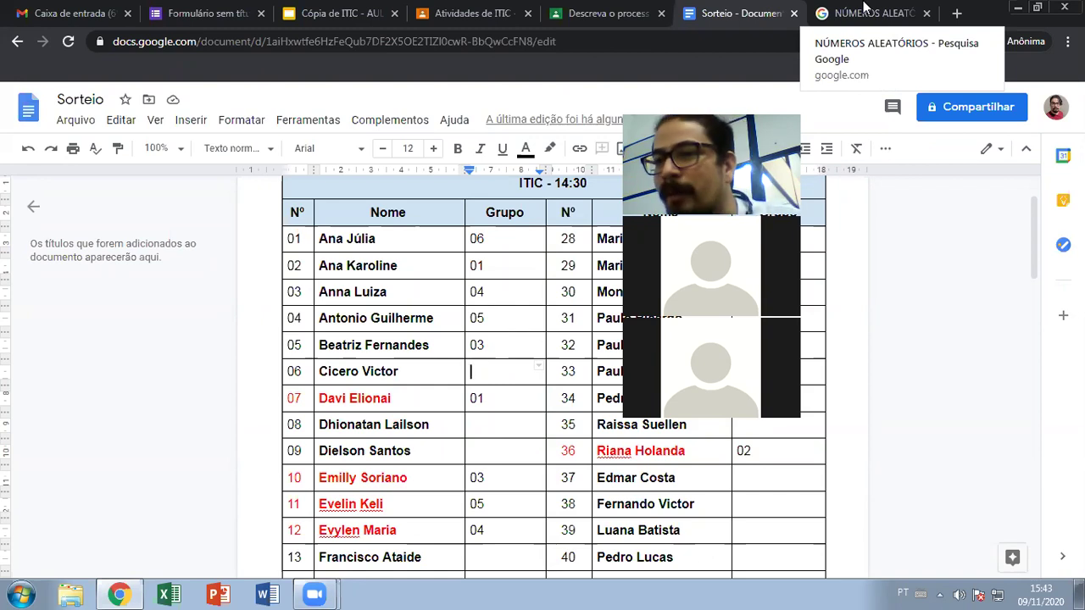
Generate a random group number for row 06 and enter 01 in its Grupo cell
left_click(864, 12)
left_click(508, 363)
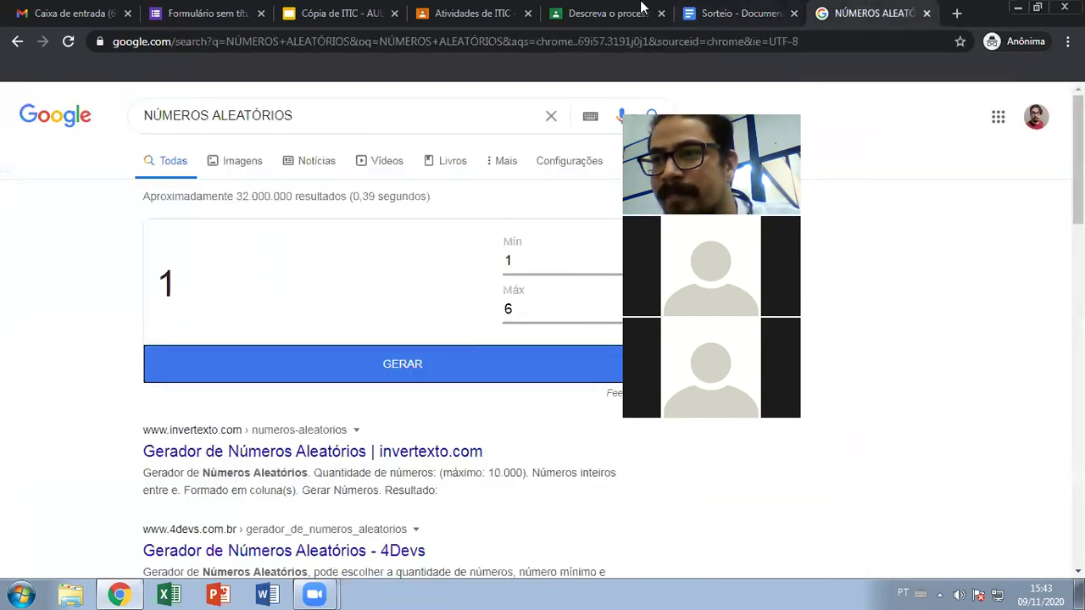
key("ctrl+shift+Tab")
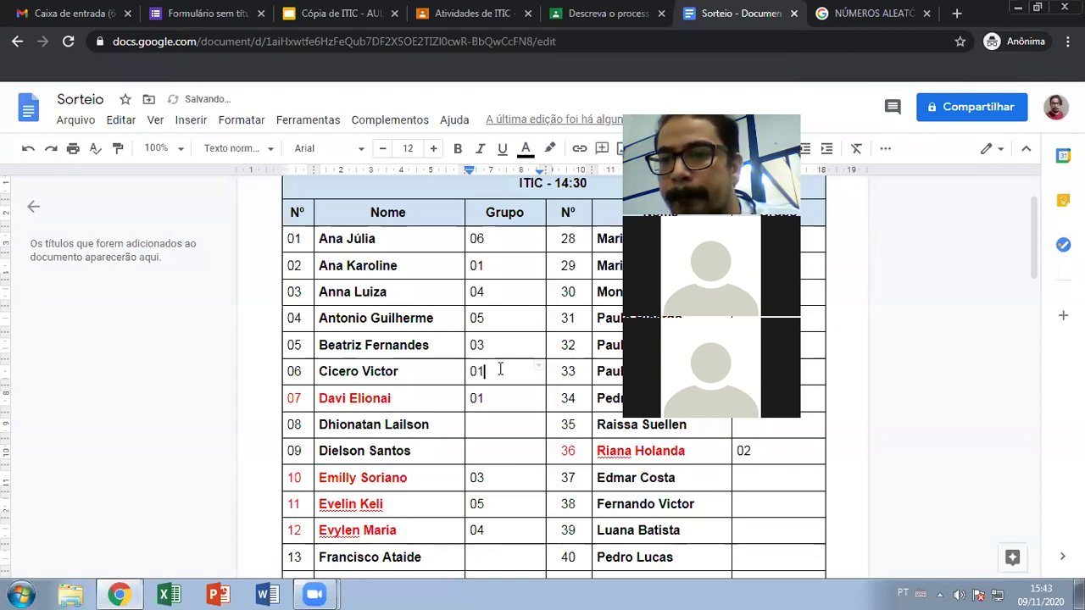
Skip the red-marked row 07, draw a random group number for row 08 and enter 02 in its Grupo cell
scroll(492, 356, "down", 2)
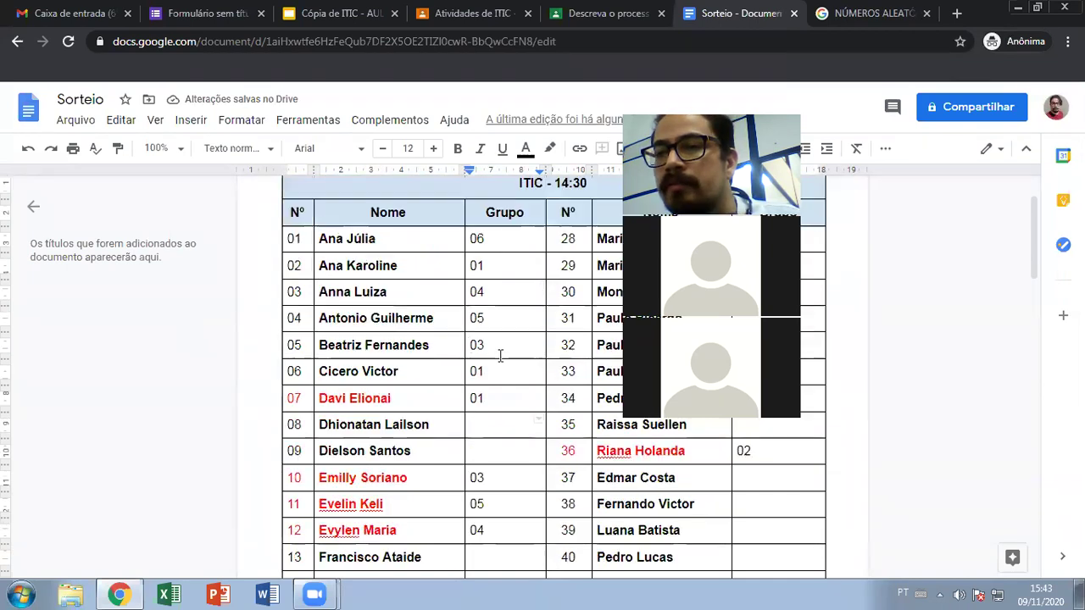
scroll(490, 361, "up", 2)
scroll(511, 388, "down", 2)
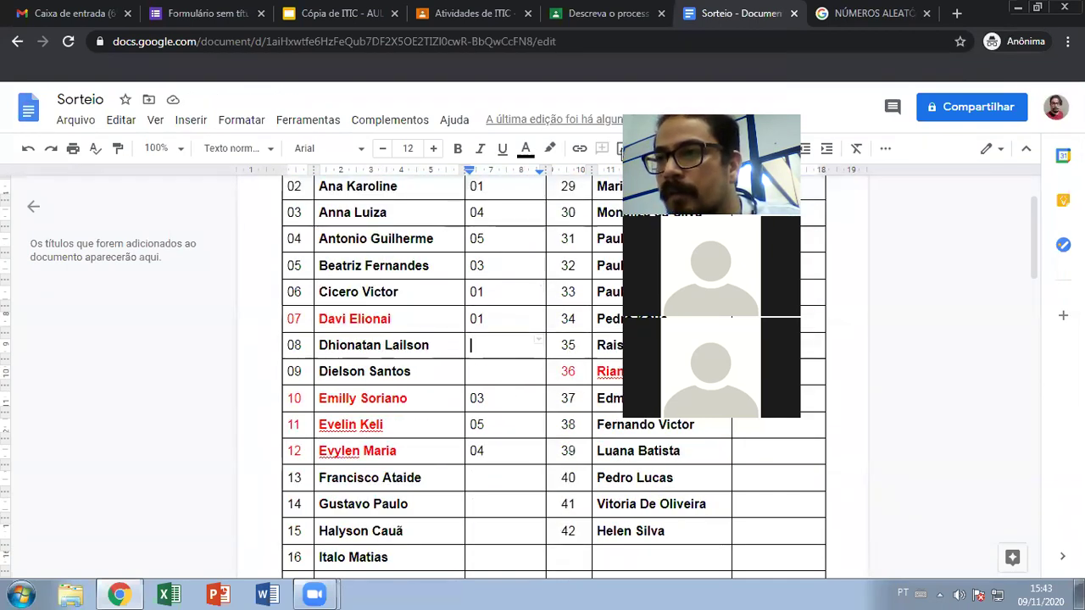
key("ctrl+Tab")
left_click(486, 375)
key("ctrl+shift+Tab")
type("02")
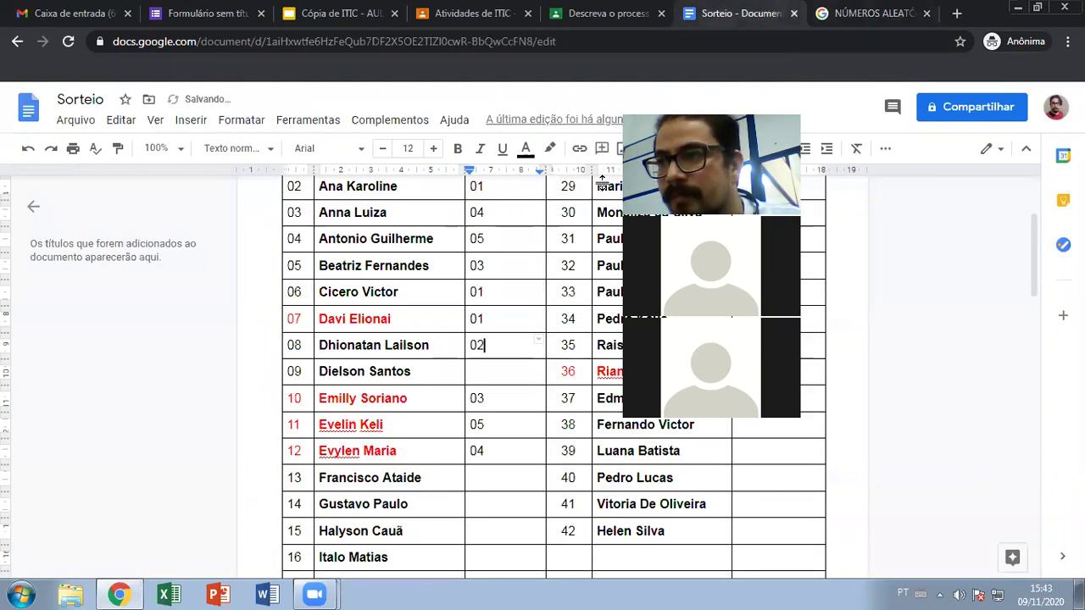
Draw a random group number for row 09 and enter 06 in its Grupo cell
key("ctrl+Tab")
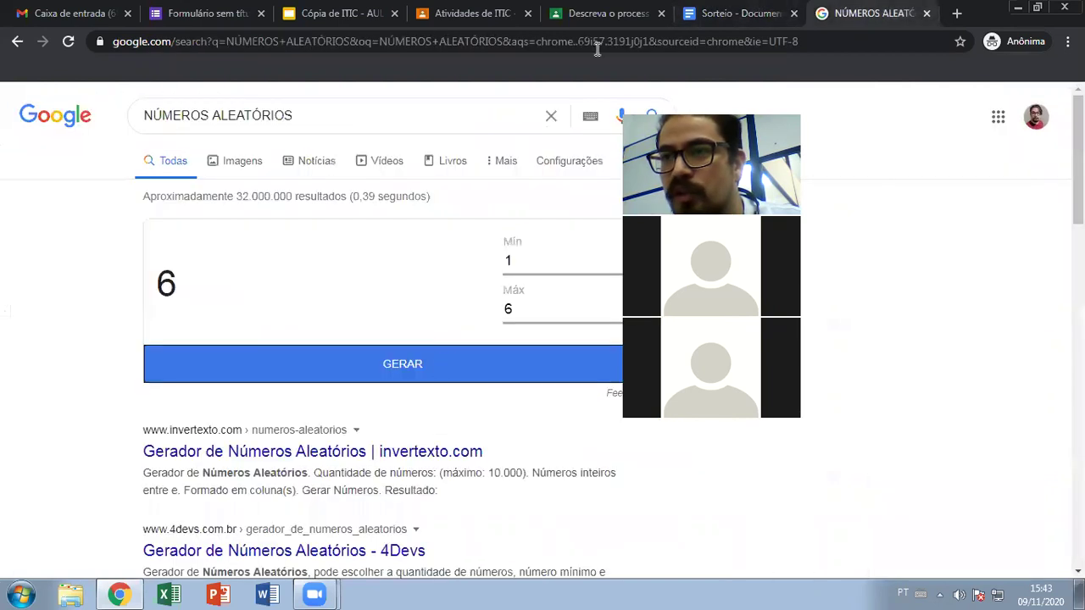
left_click(736, 10)
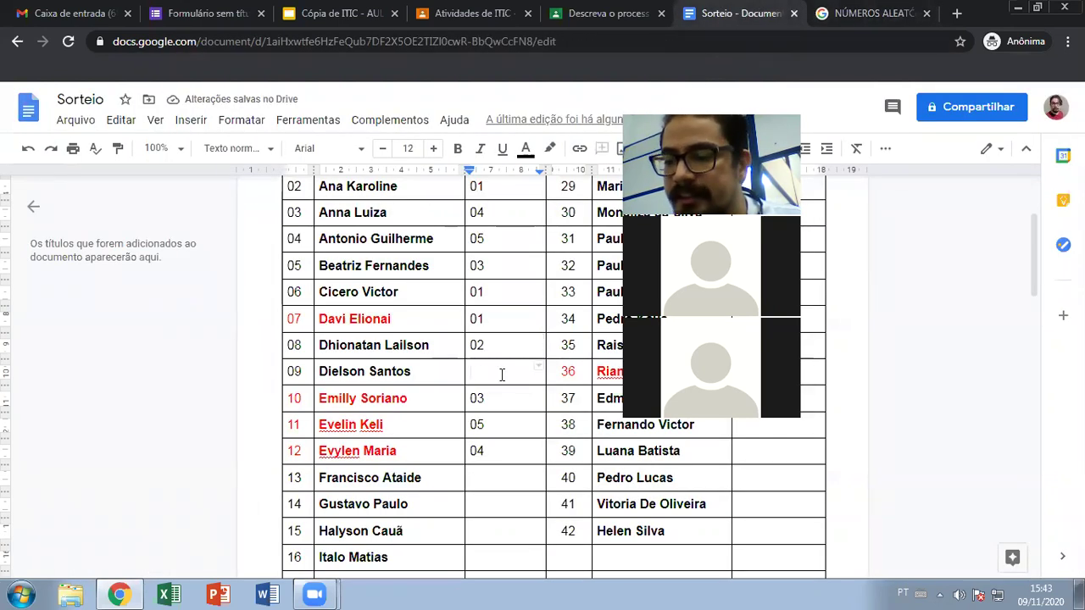
type("06")
Skip the red-marked rows 10 to 12, draw a random group number for row 13 and enter 05 in its Grupo cell
key("Down")
key("Down")
key("Down")
key("Down")
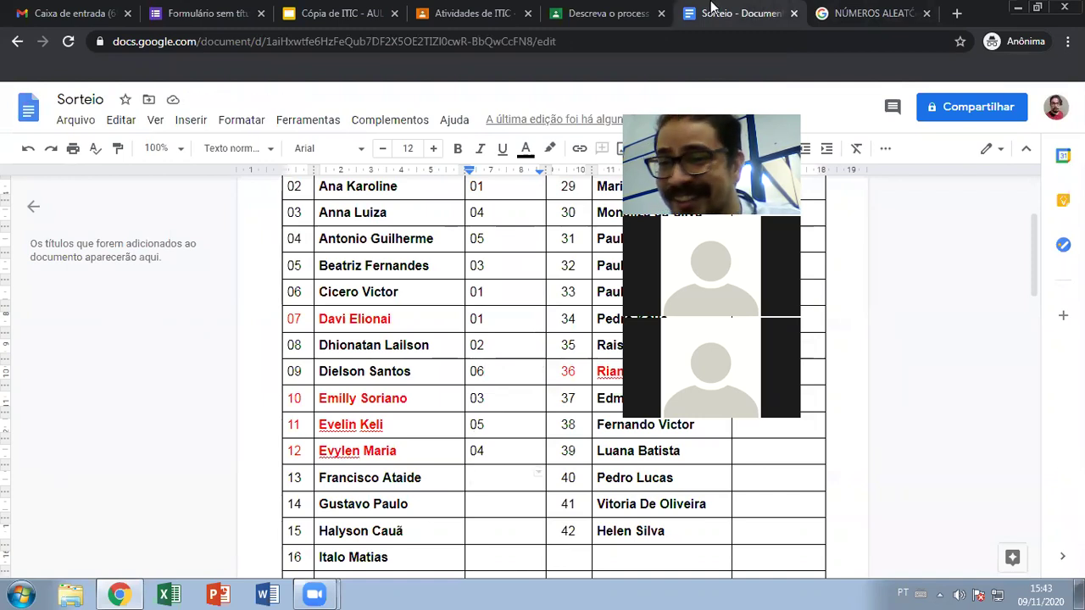
left_click(839, 12)
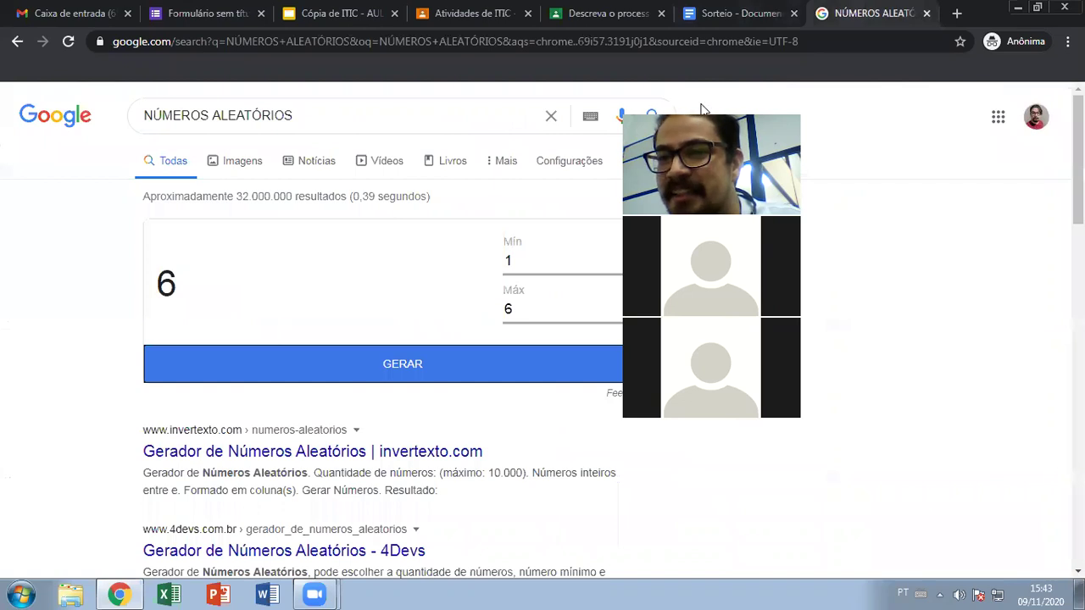
left_click(733, 10)
type("05")
Draw random group numbers for rows 14 and 15 and enter 03 and 04 in their Grupo cells
scroll(485, 434, "down", 1)
left_click(487, 434)
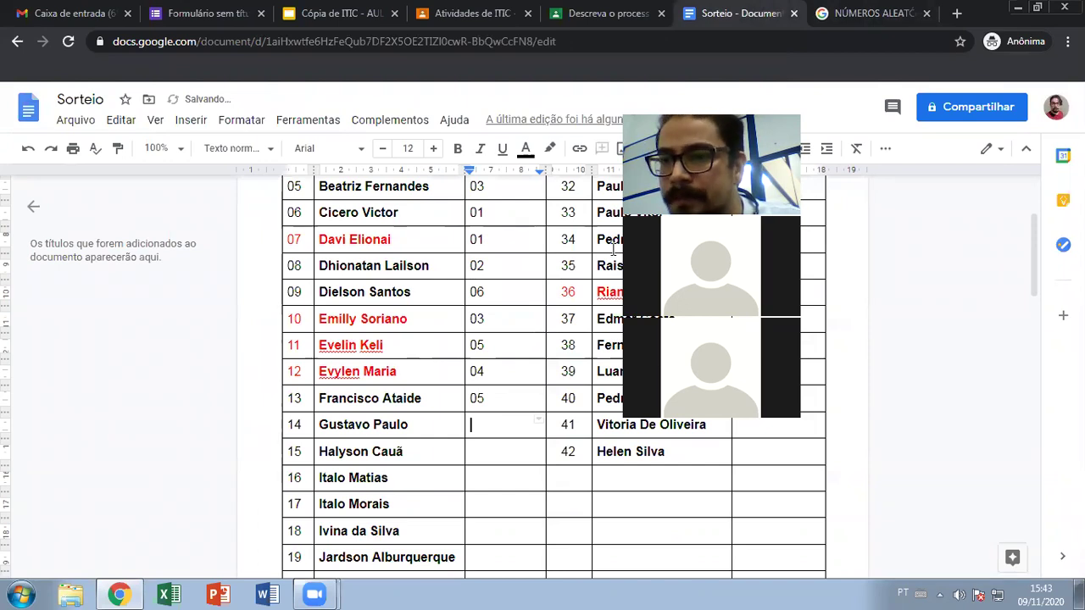
key("ctrl+Tab")
left_click(760, 8)
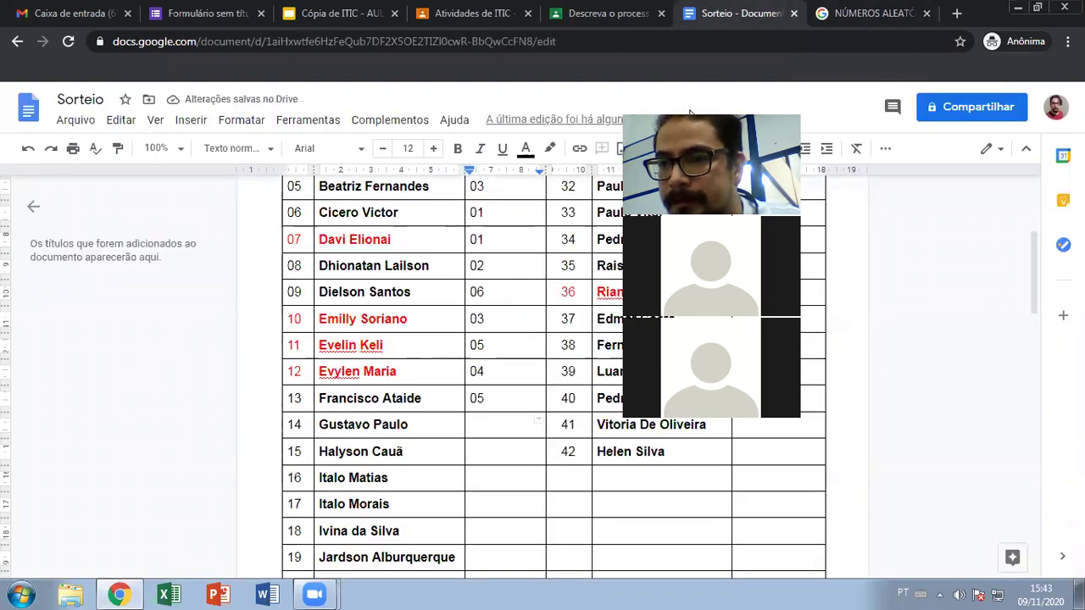
type("03")
key("Down")
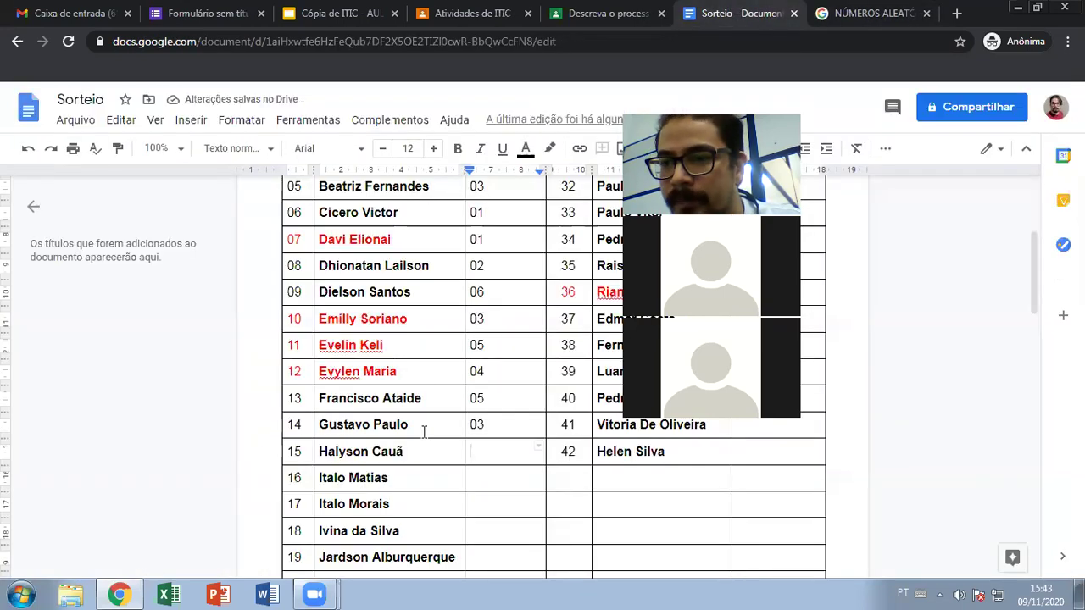
type("04")
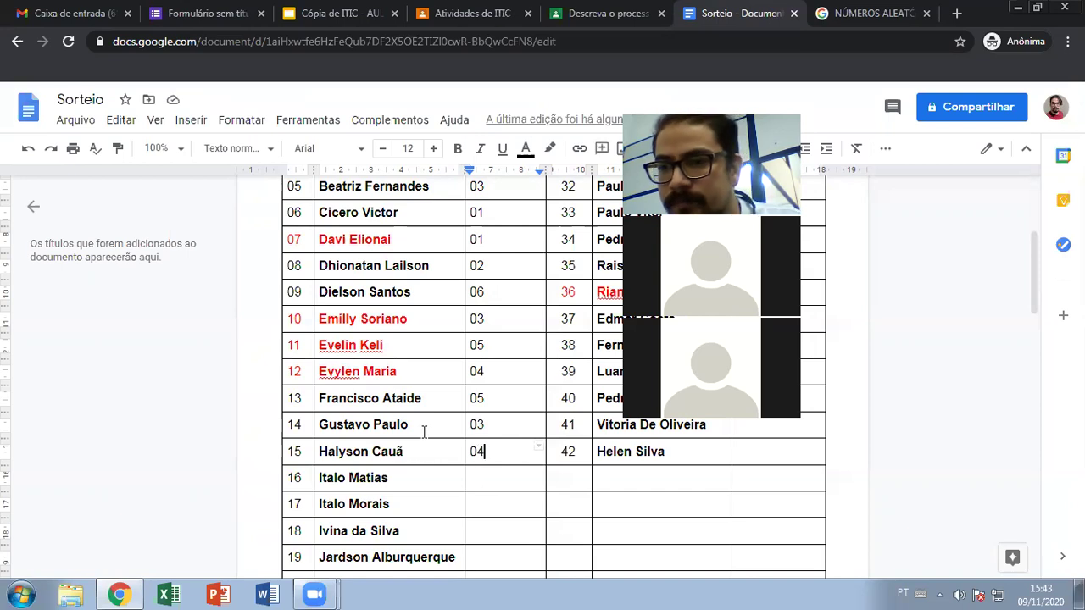
Record drawn group numbers for rows 16 and 17 by entering 05 and 04 in their Grupo cells
scroll(424, 432, "down", 1)
scroll(424, 432, "down", 1)
key("Down")
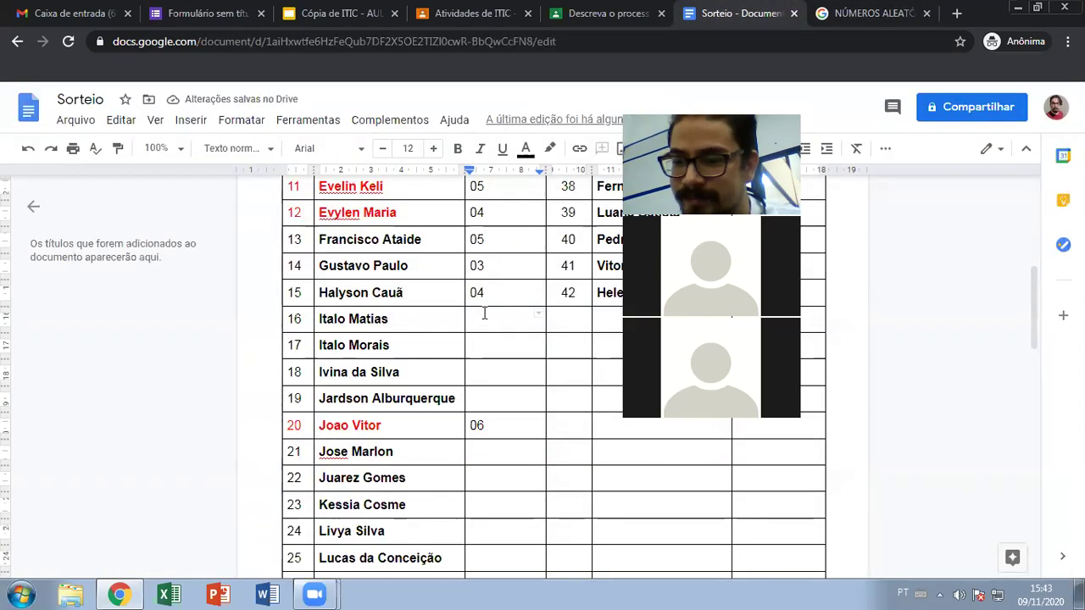
type("05")
left_click(477, 341)
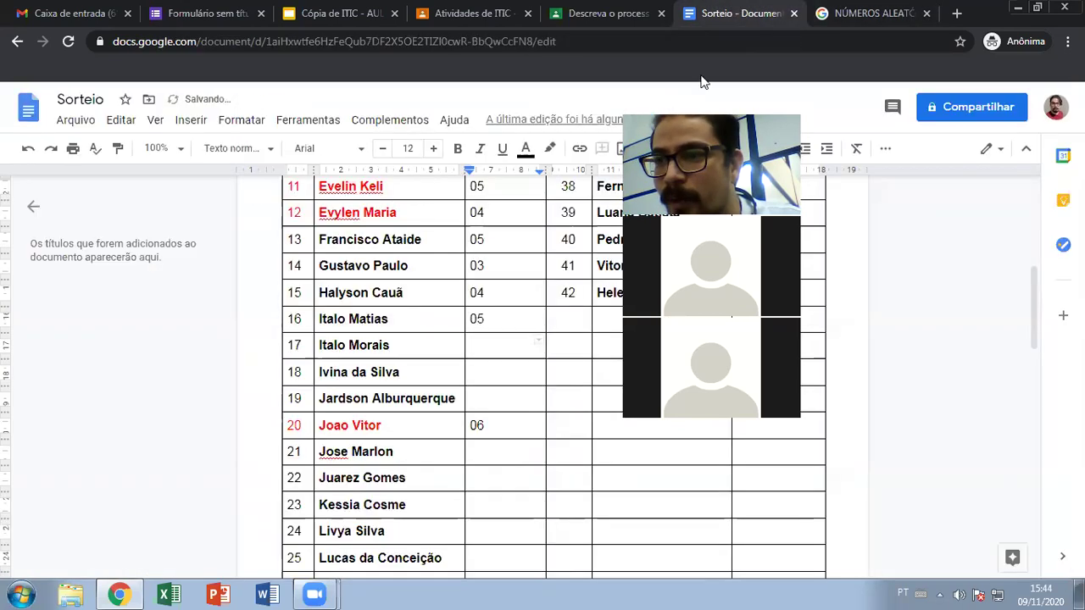
type("04")
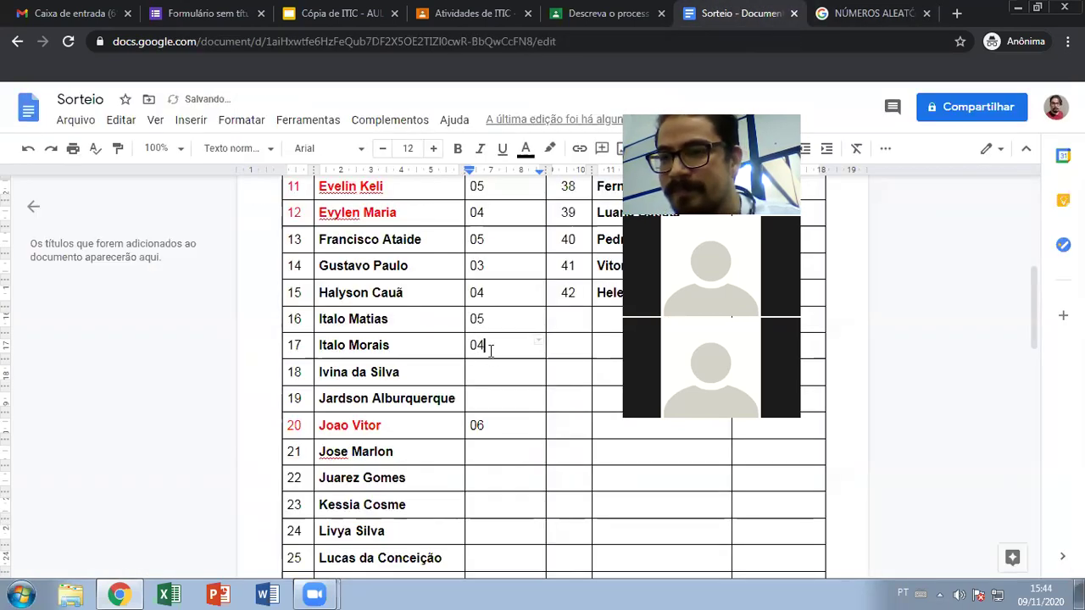
Draw a random group number for row 18 and enter 01 in its Grupo cell
left_click(480, 370)
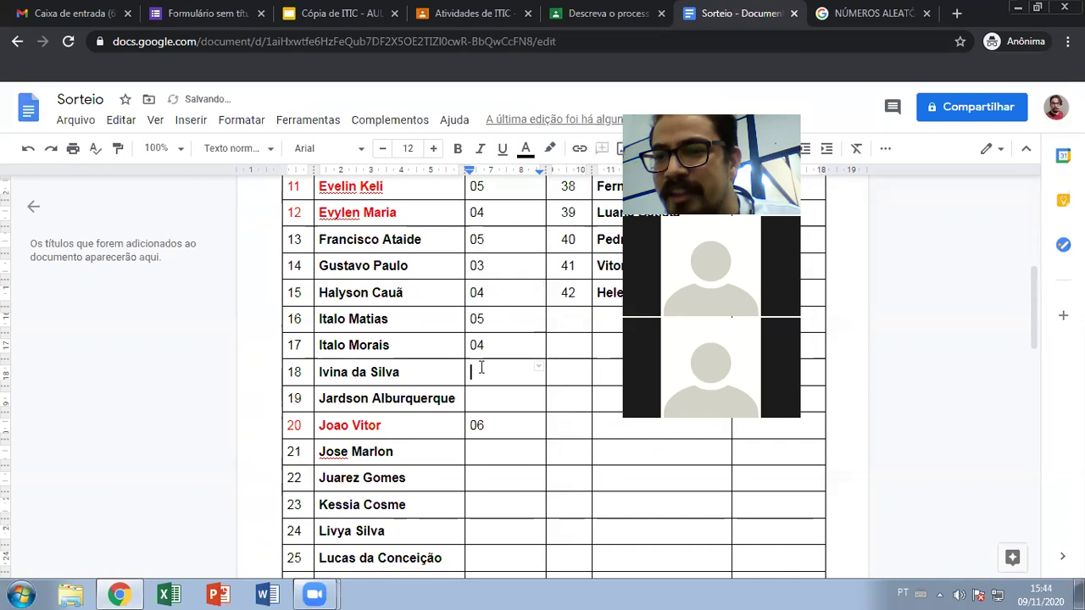
left_click(806, 14)
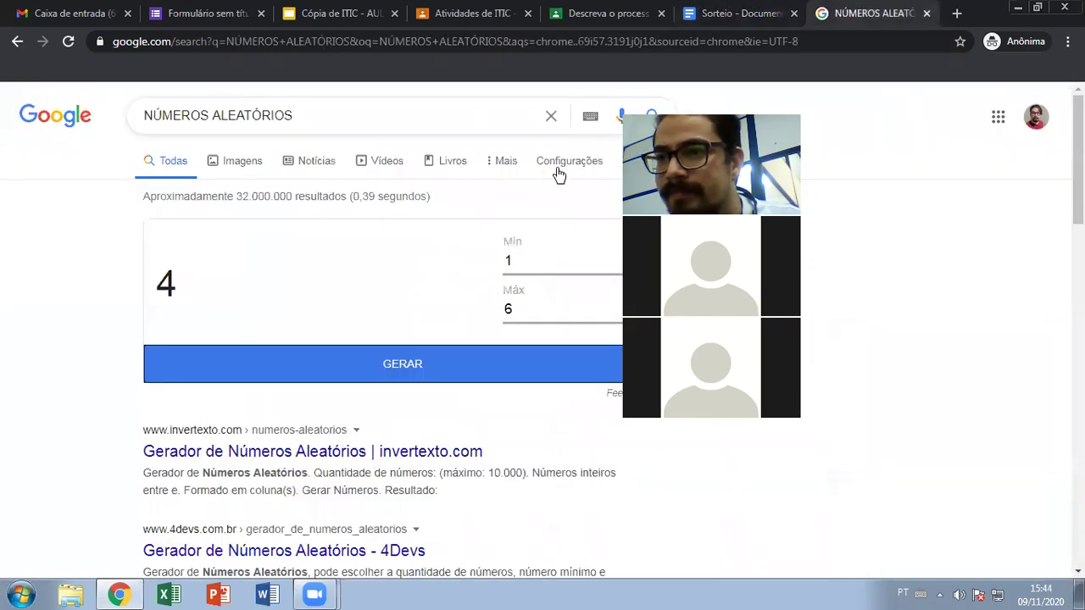
left_click(403, 366)
left_click(729, 12)
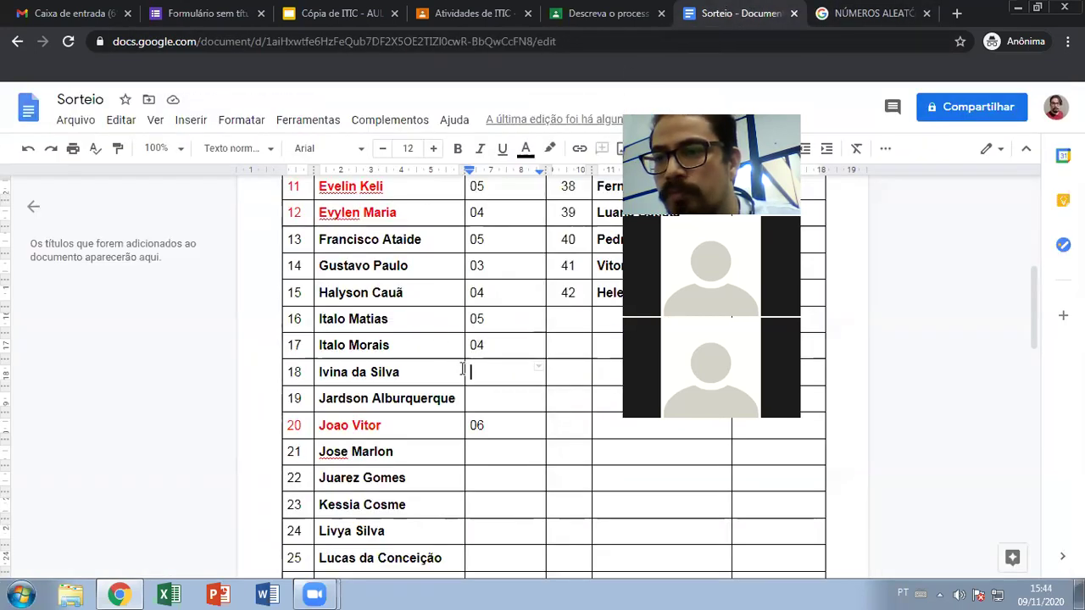
type("01")
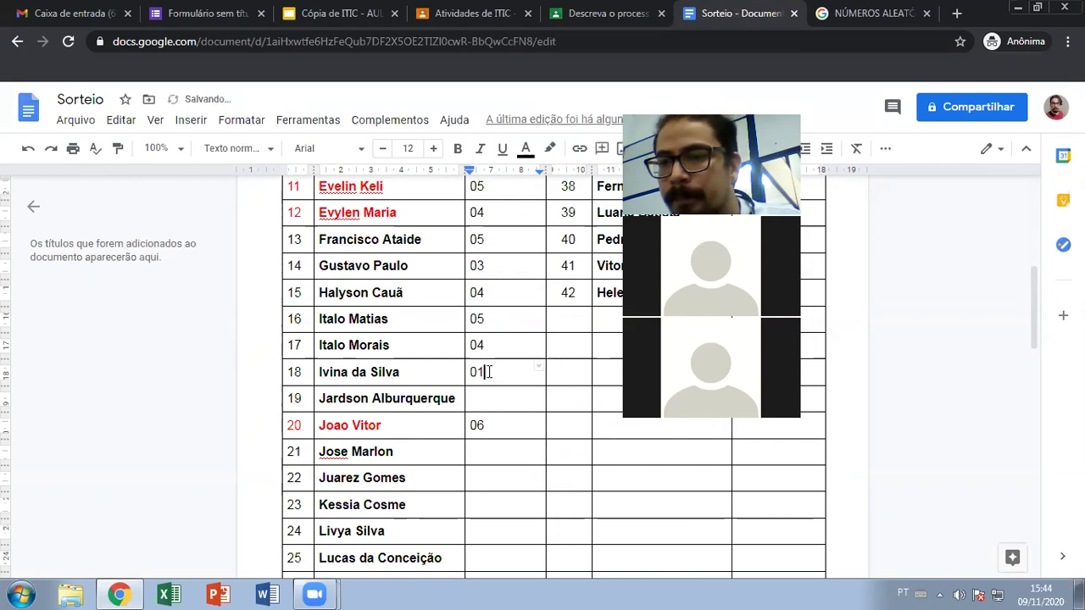
Draw a random group number for row 19 and enter 06 in its Grupo cell
key("Down")
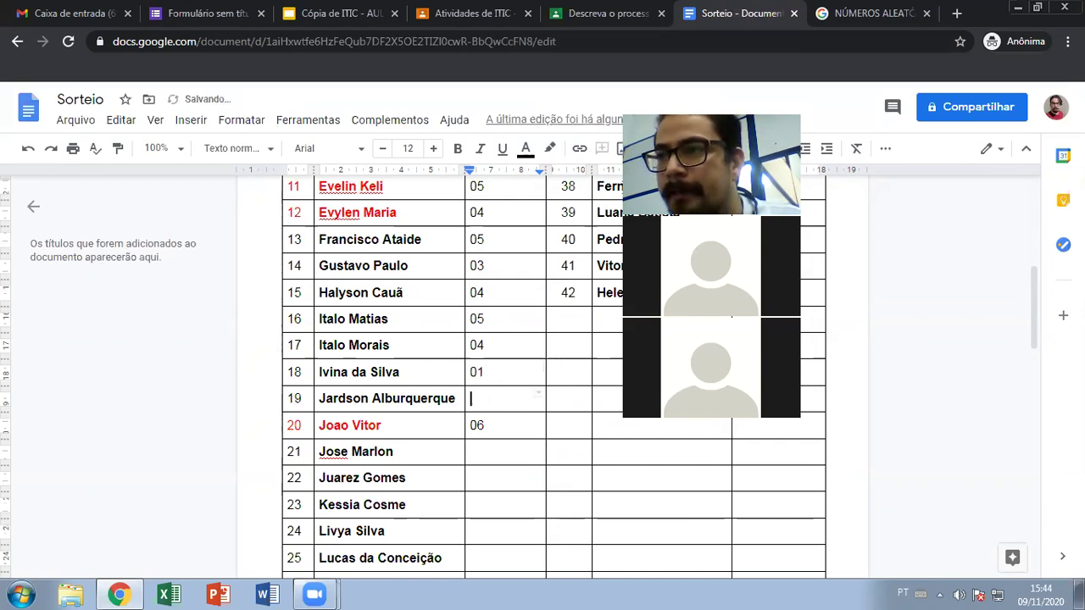
left_click(869, 13)
left_click(393, 364)
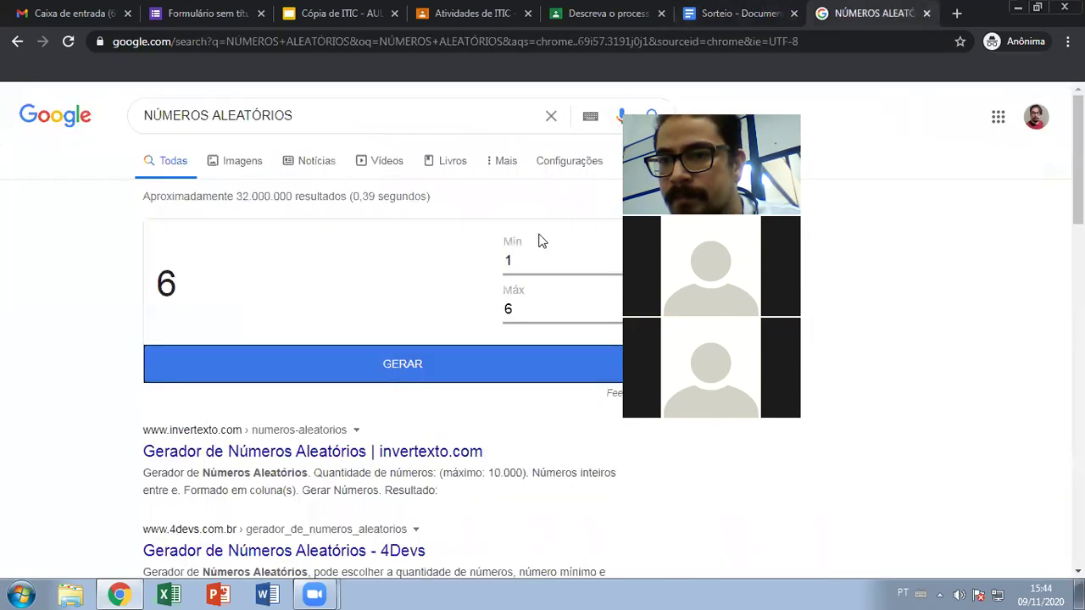
left_click(721, 10)
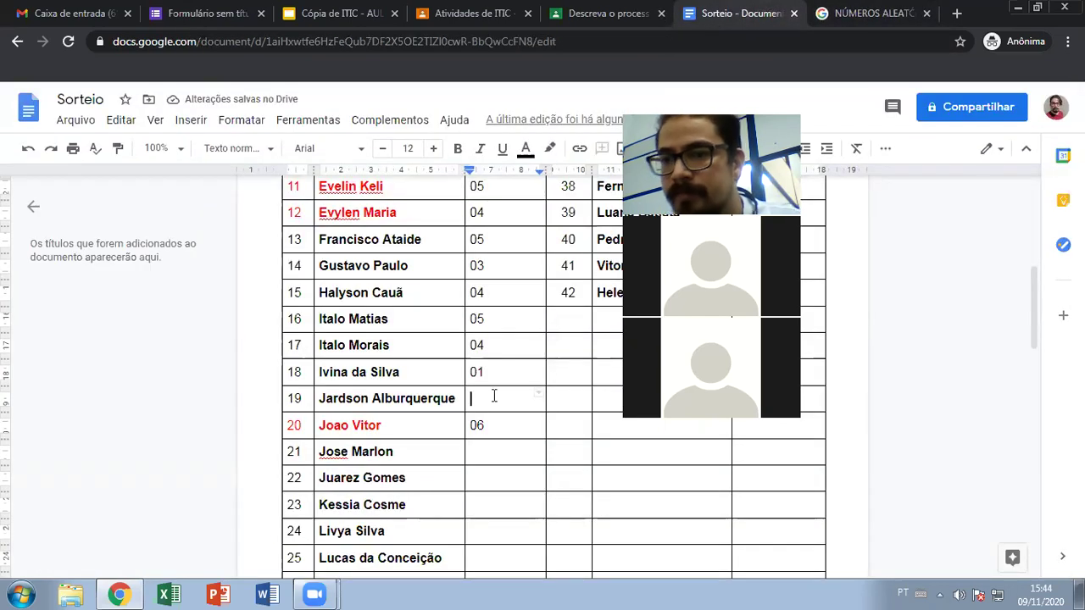
type("06")
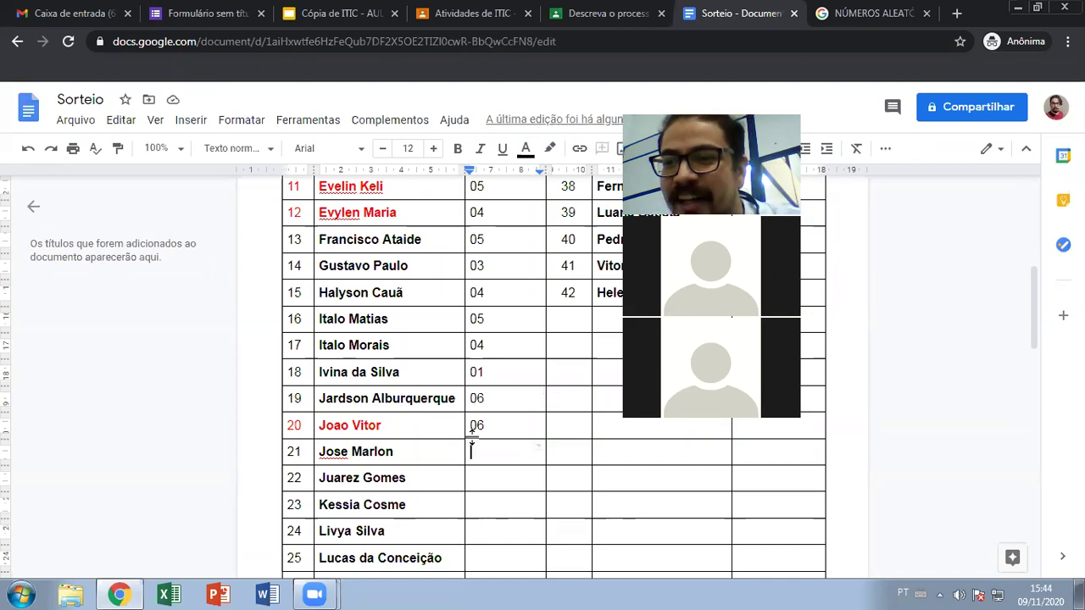
Skip the red-marked row 20, draw random group numbers for rows 21 and 22 and enter 01 and 03 in their Grupo cells
left_click(832, 11)
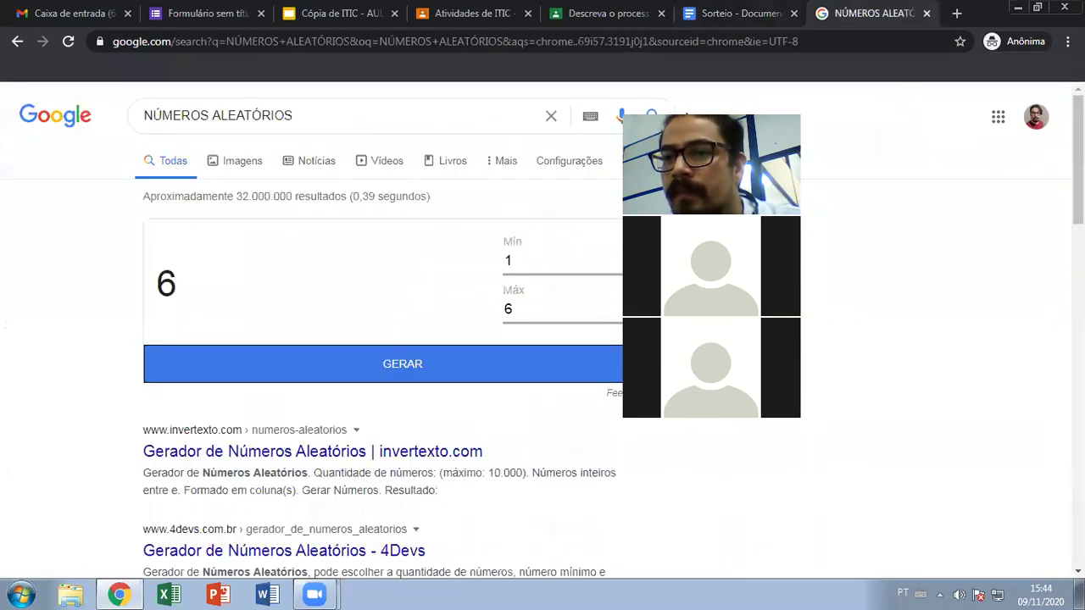
left_click(712, 10)
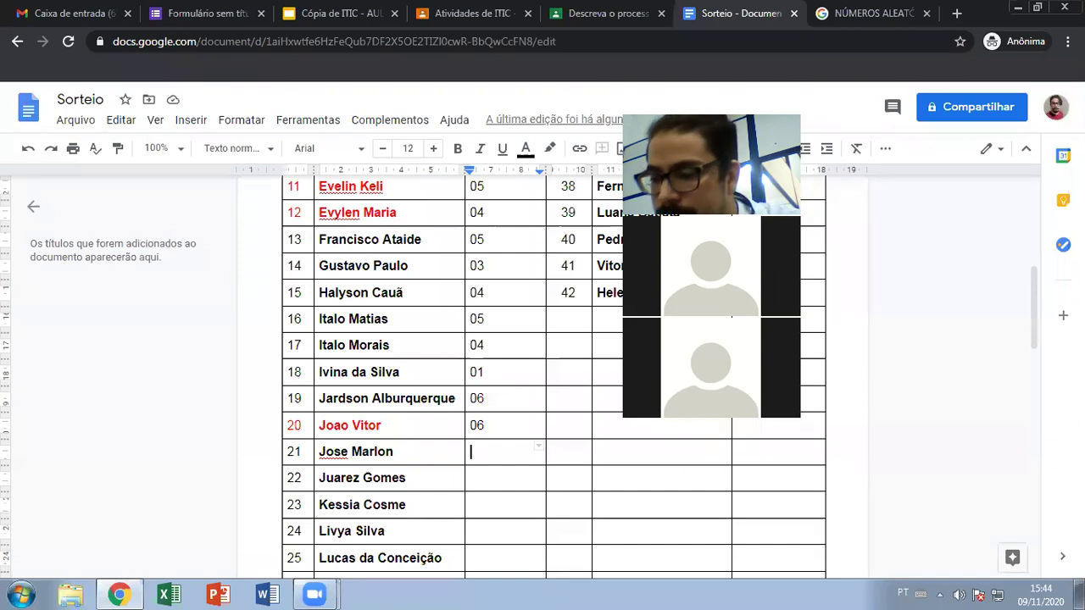
key("Down")
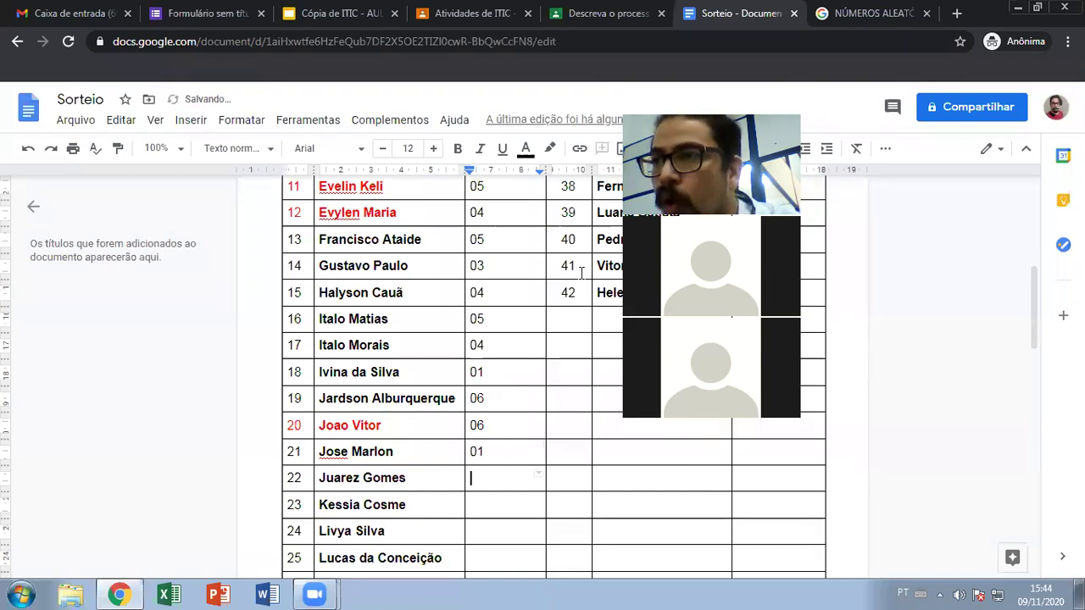
left_click(869, 13)
left_click(716, 13)
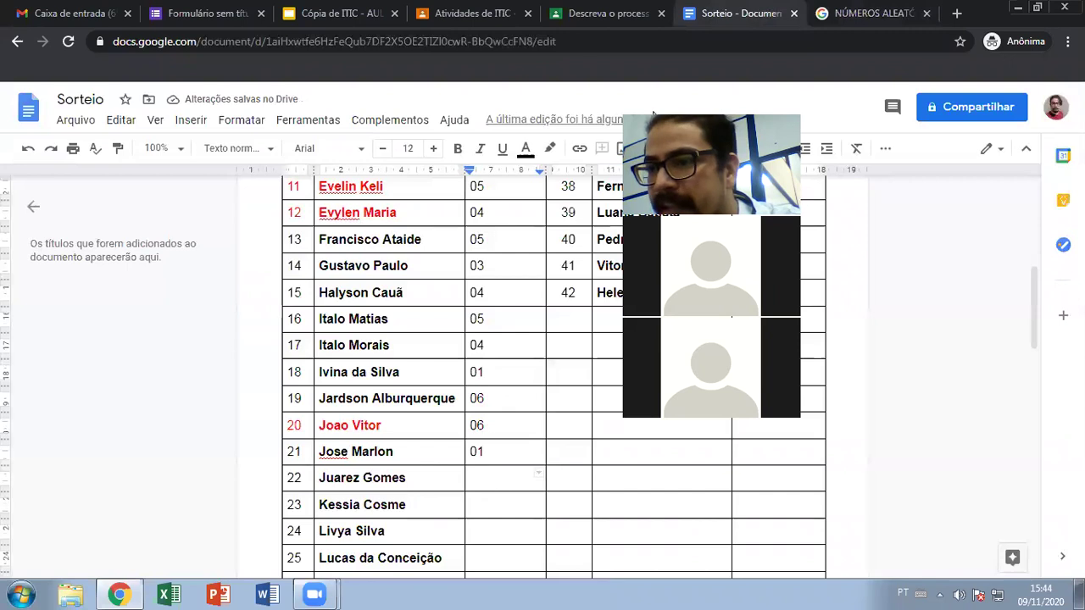
type("03")
scroll(486, 416, "down", 1)
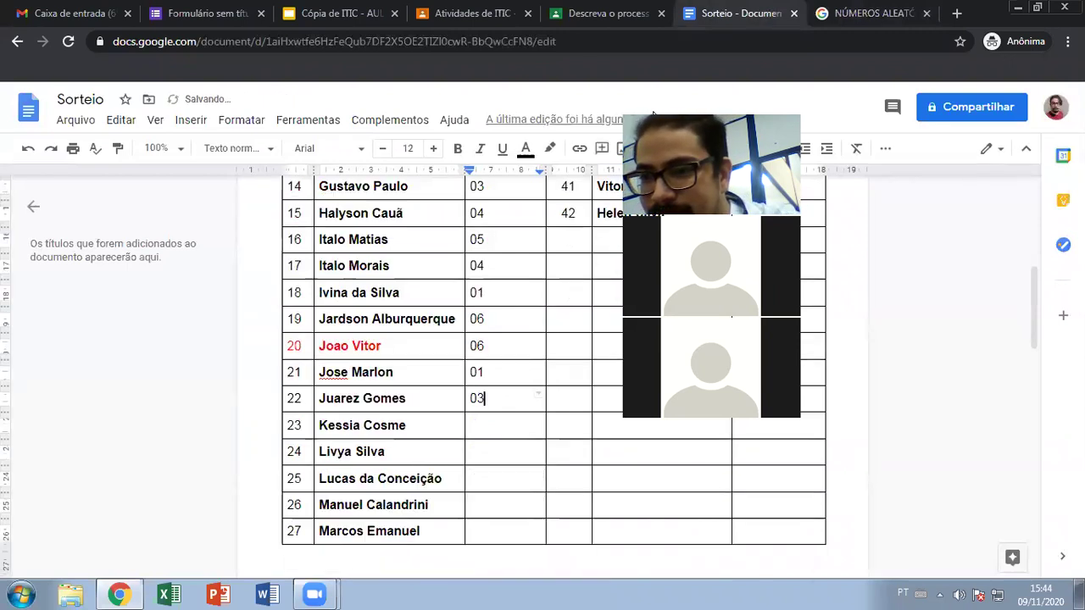
Draw a random group number for row 23 and enter 06 in its Grupo cell
key("Down")
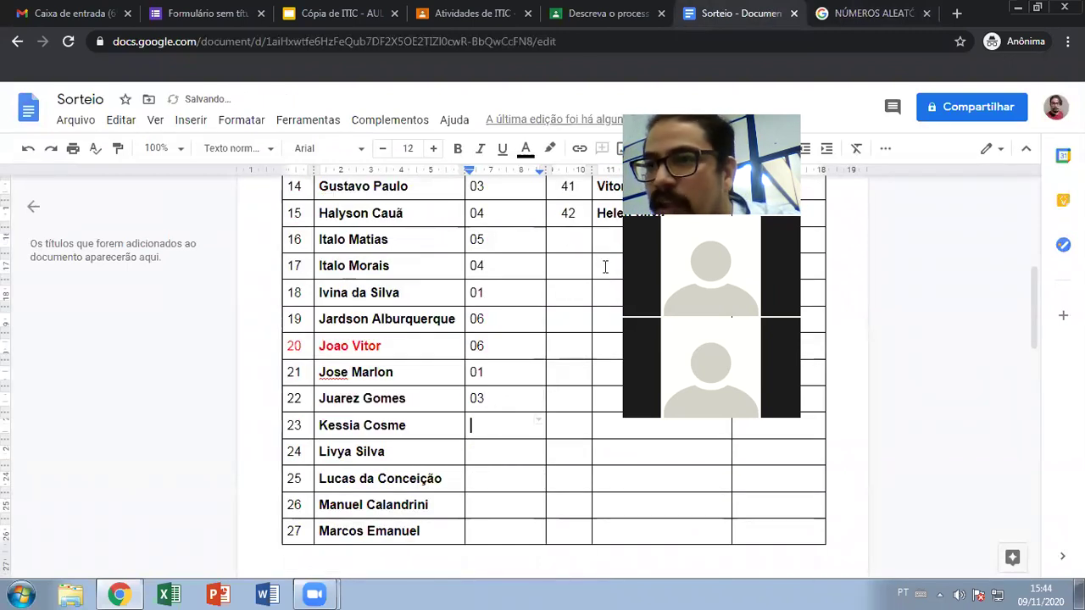
key("ctrl+Tab")
key("ctrl+shift+Tab")
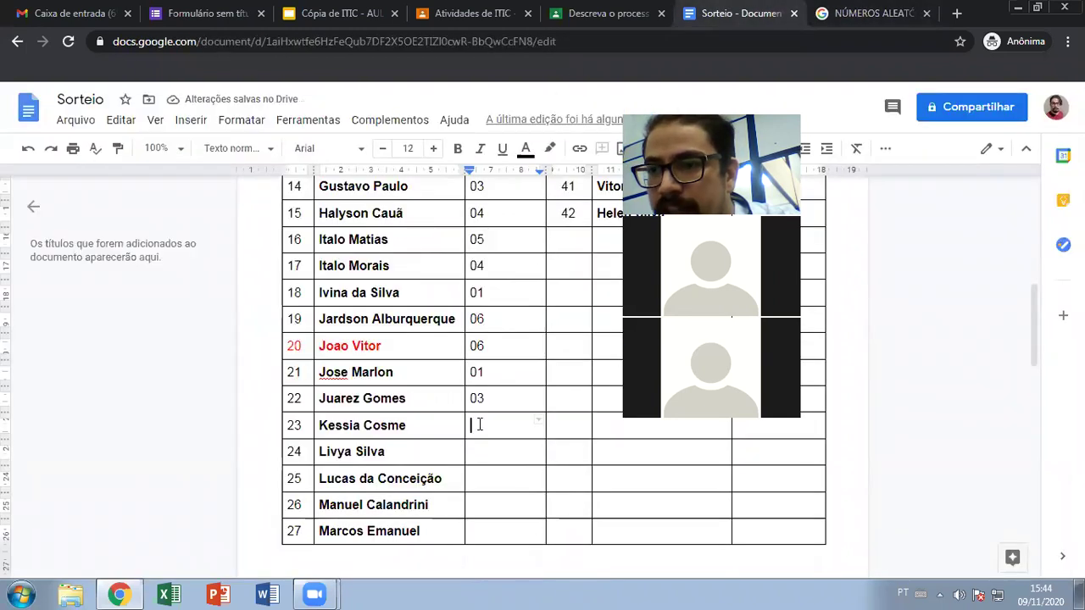
type("06")
Draw a random group number for row 24 and enter 04 in its Grupo cell
key("Down")
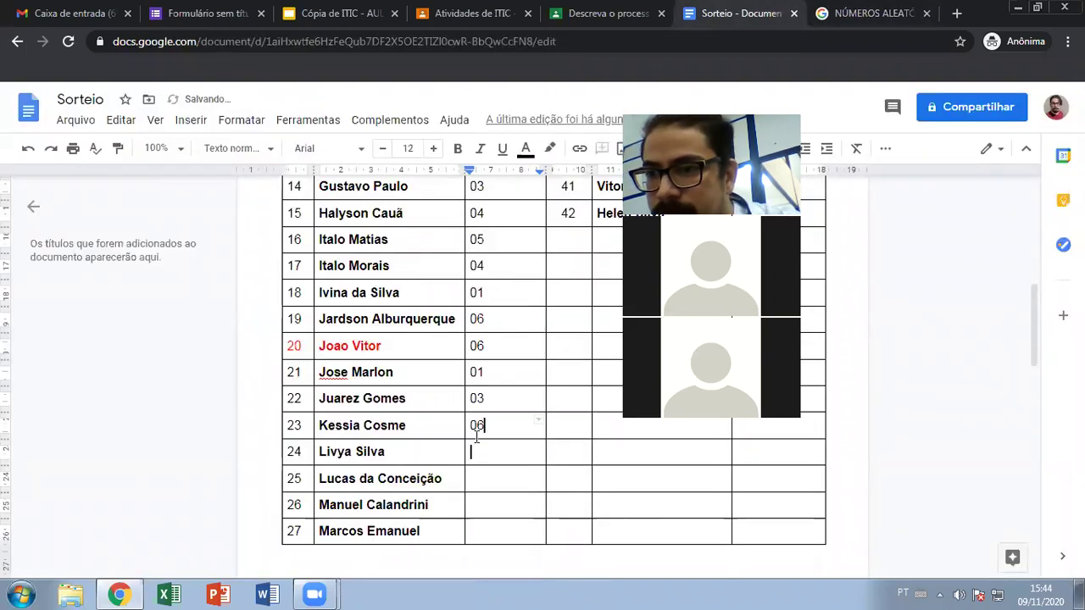
key("ctrl+Tab")
left_click(362, 371)
key("ctrl+shift+Tab")
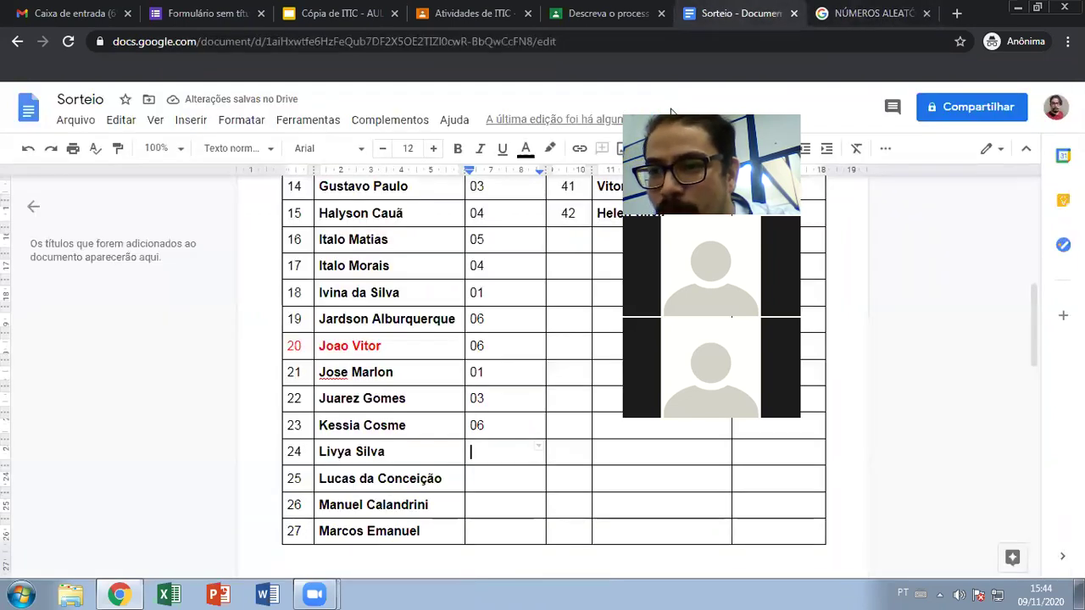
type("04")
Draw a random group number for row 25 and enter 01 in its Grupo cell
key("Down")
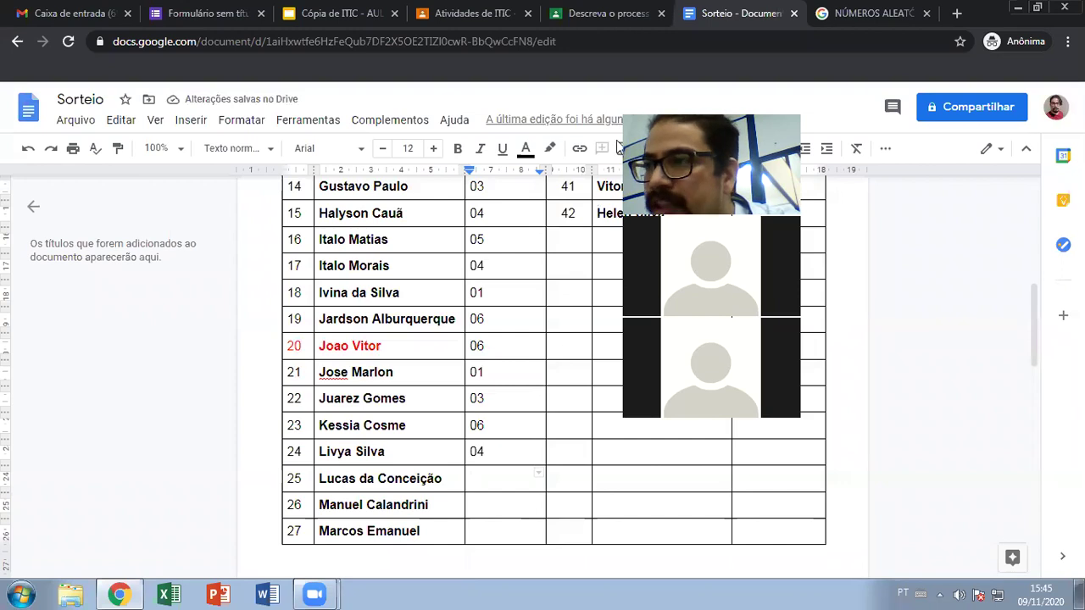
key("ctrl+Tab")
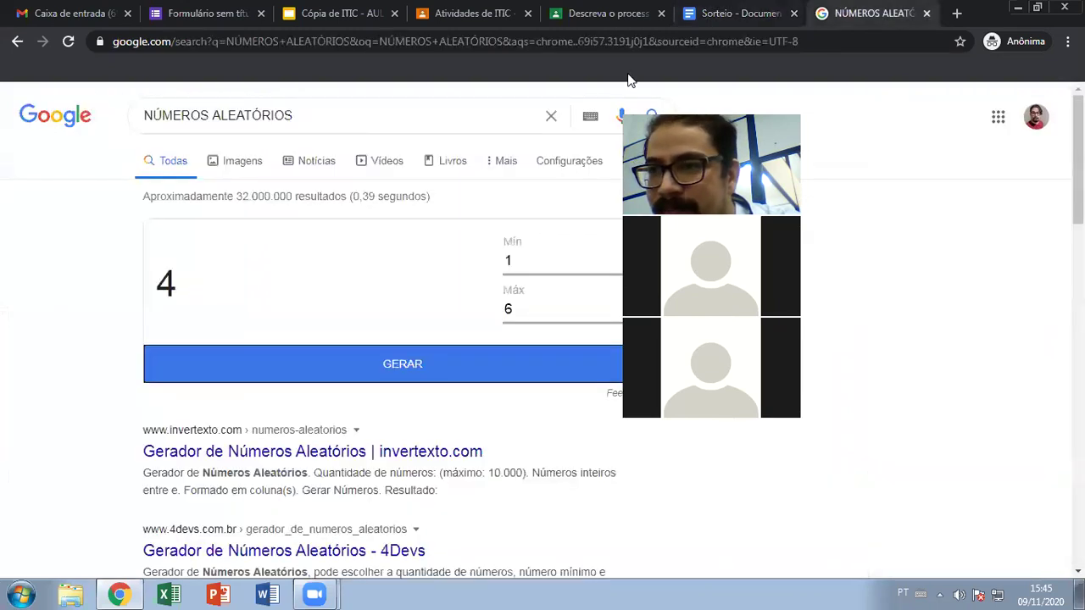
left_click(701, 24)
type("01")
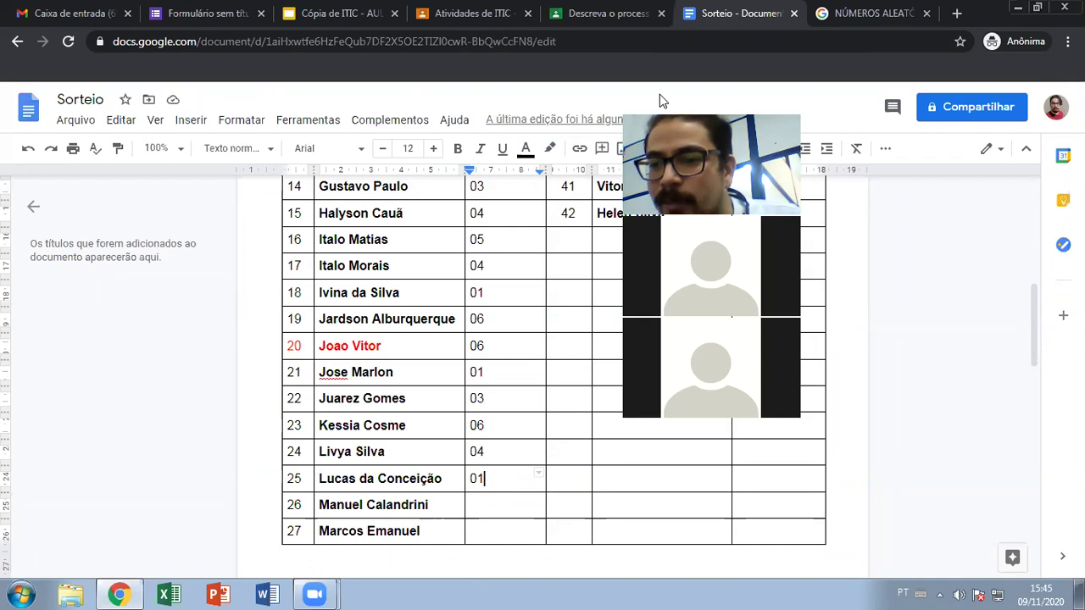
Record drawn group numbers for rows 26 and 27 by entering 05 and 02 in their Grupo cells
key("Down")
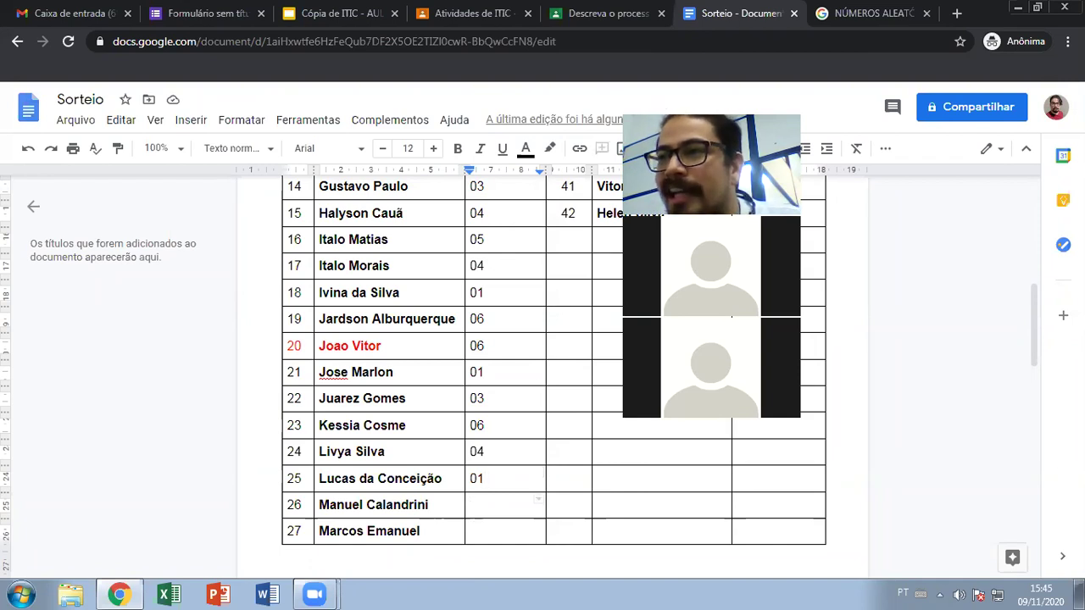
left_click(686, 12)
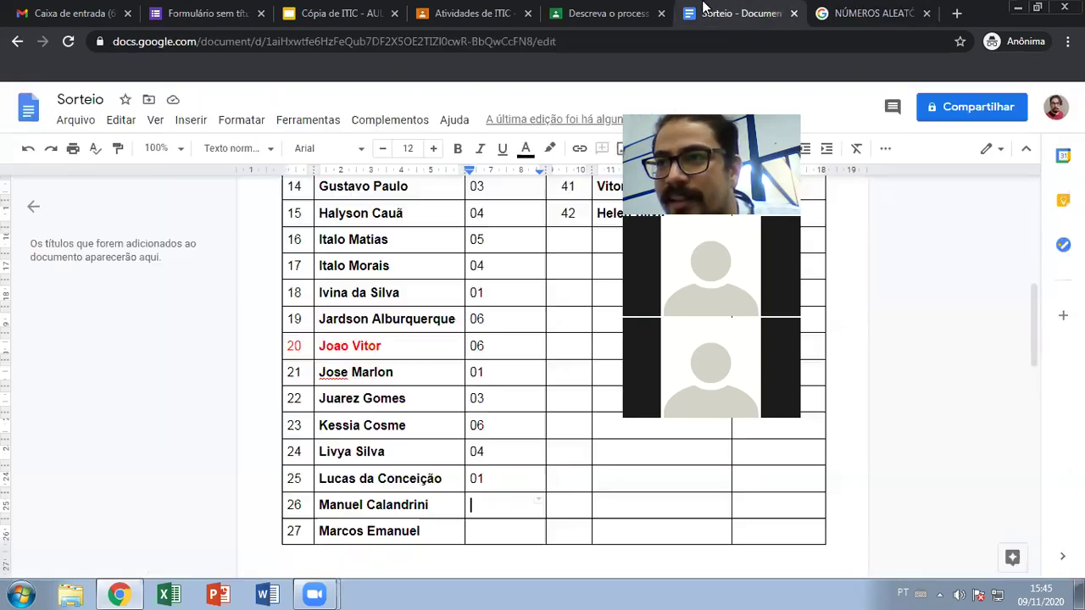
type("05")
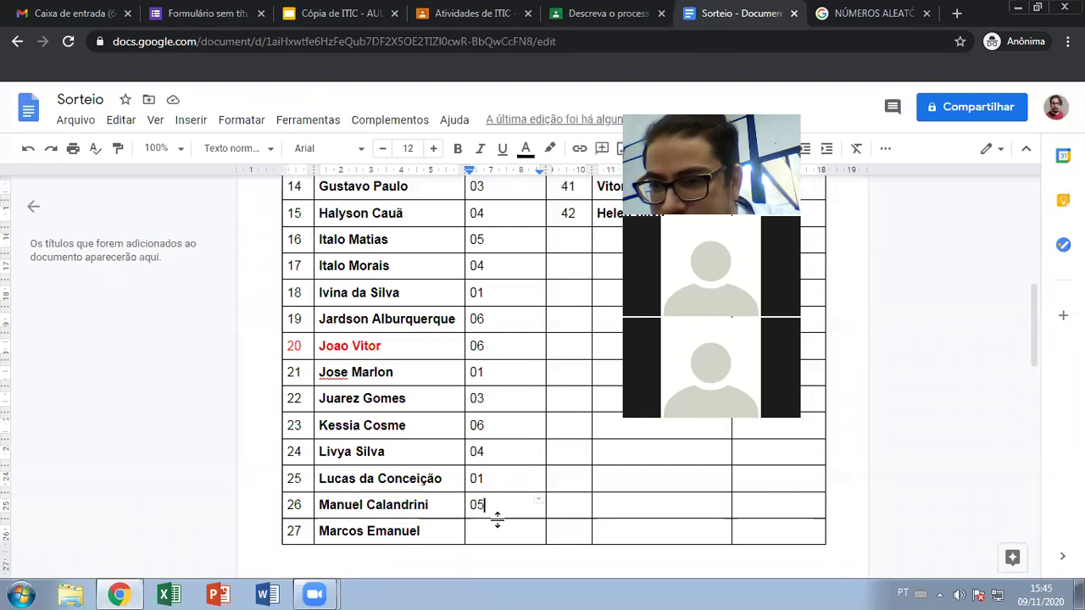
left_click(477, 529)
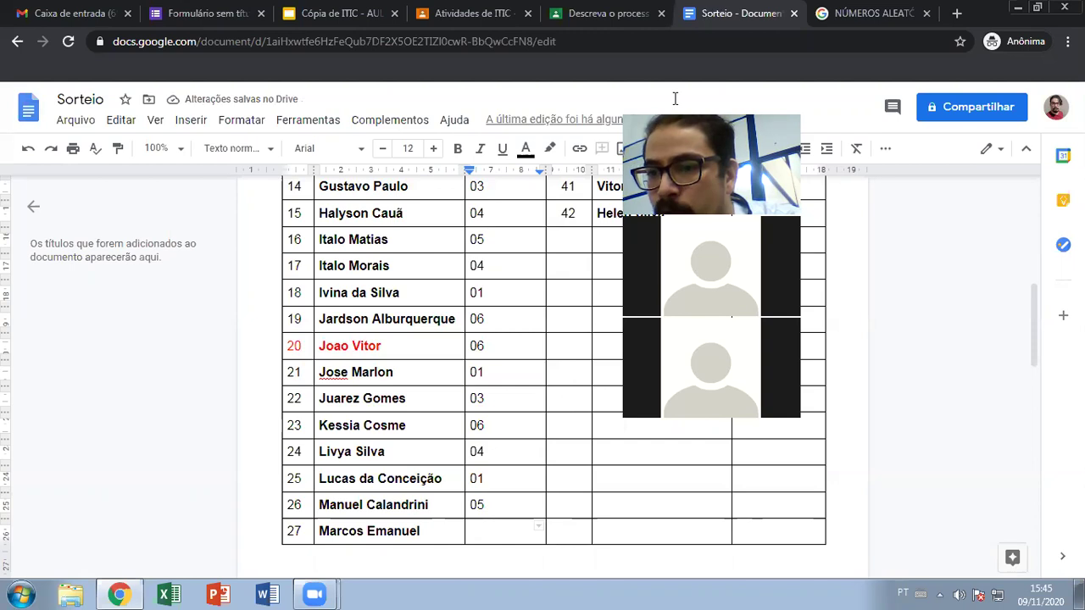
type("02")
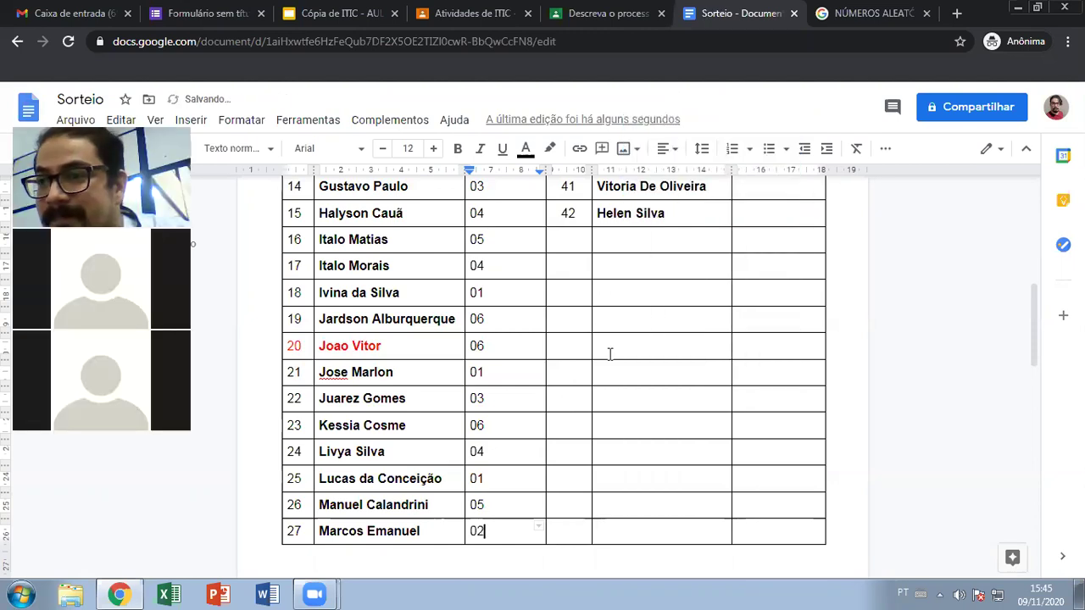
Continue with the table's second set of names: draw a group number for row 28 and enter 01 in its Grupo cell
scroll(610, 355, "up", 5)
left_click(744, 240)
left_click(845, 10)
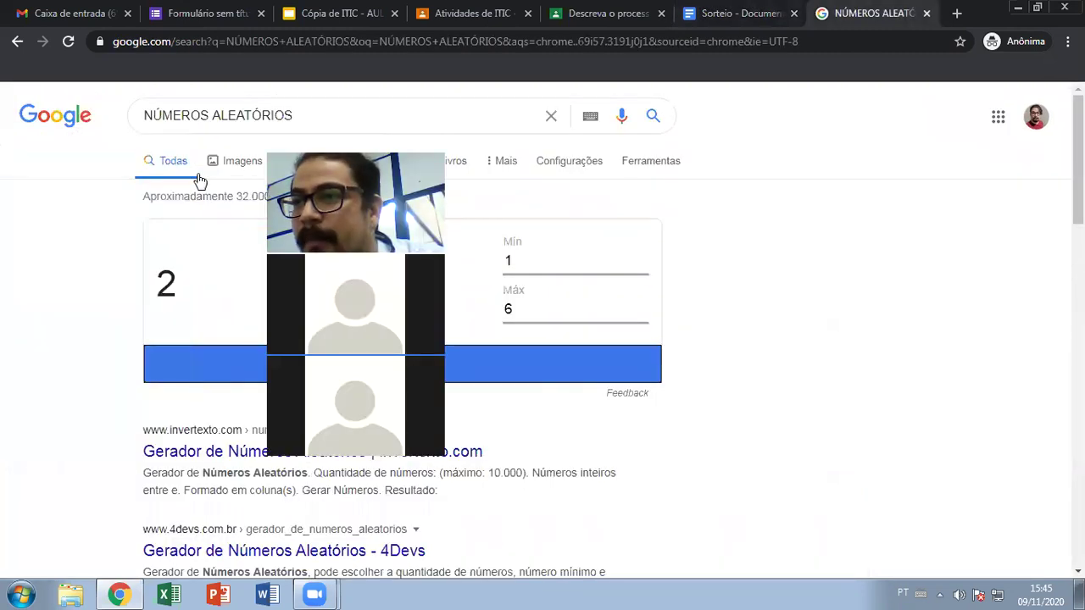
key("ctrl+shift+Tab")
type("01")
Draw a random group number for row 29 and enter 05 in its Grupo cell
left_click(754, 261)
left_click(849, 18)
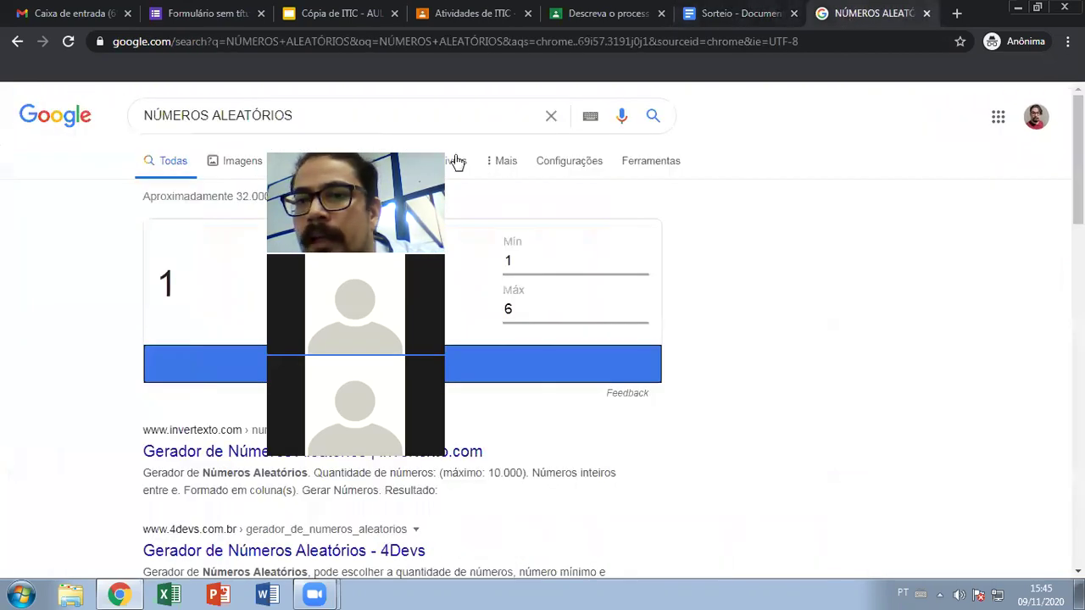
left_click(201, 379)
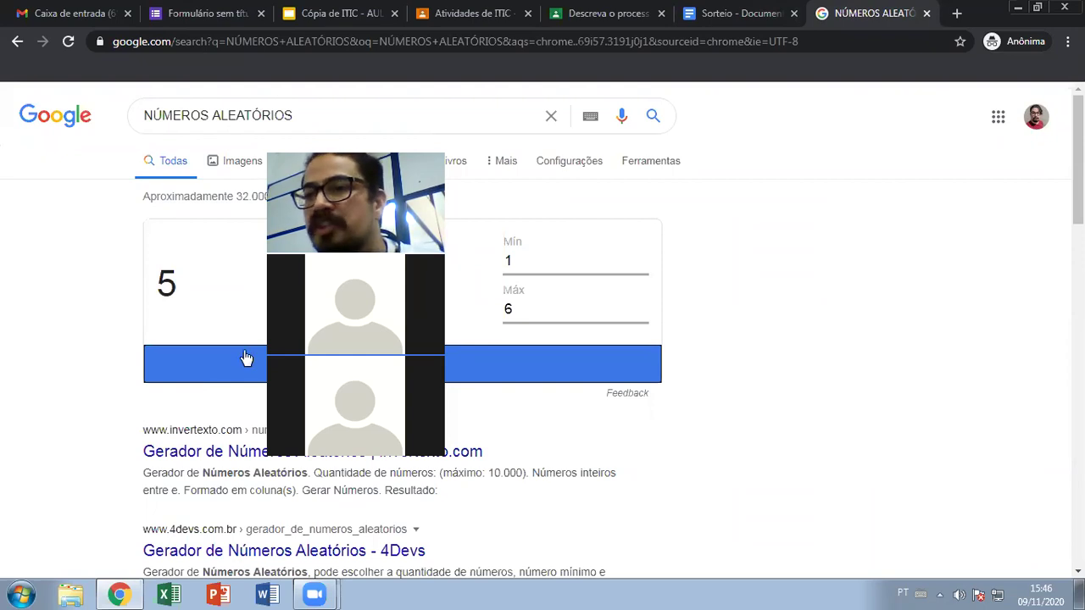
key("ctrl+shift+Tab")
left_click(763, 264)
type("05")
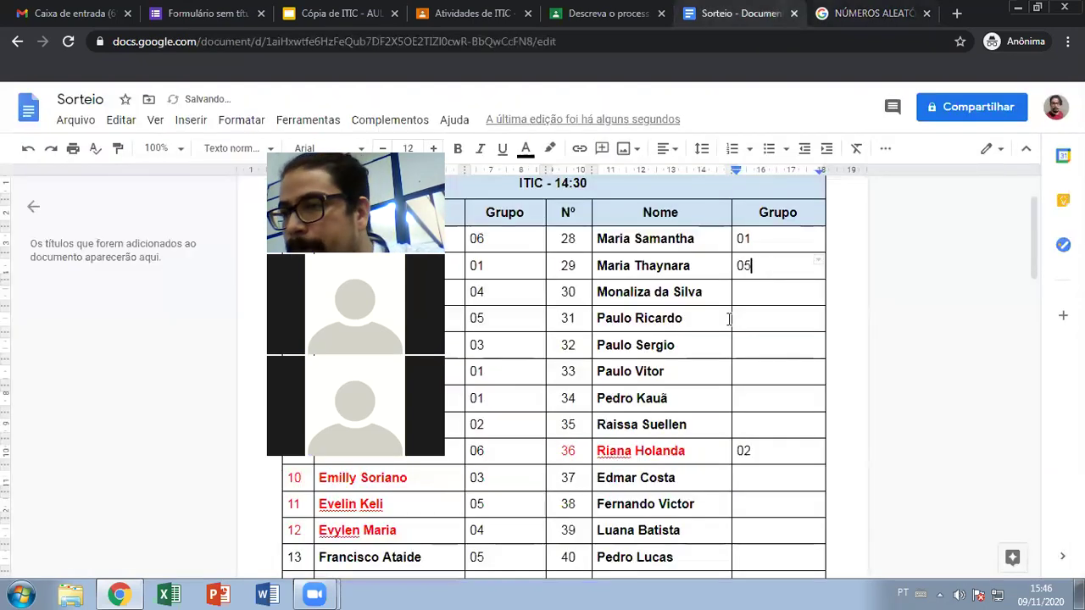
Draw a random group number for row 30 and enter 04 in its Grupo cell
left_click(863, 11)
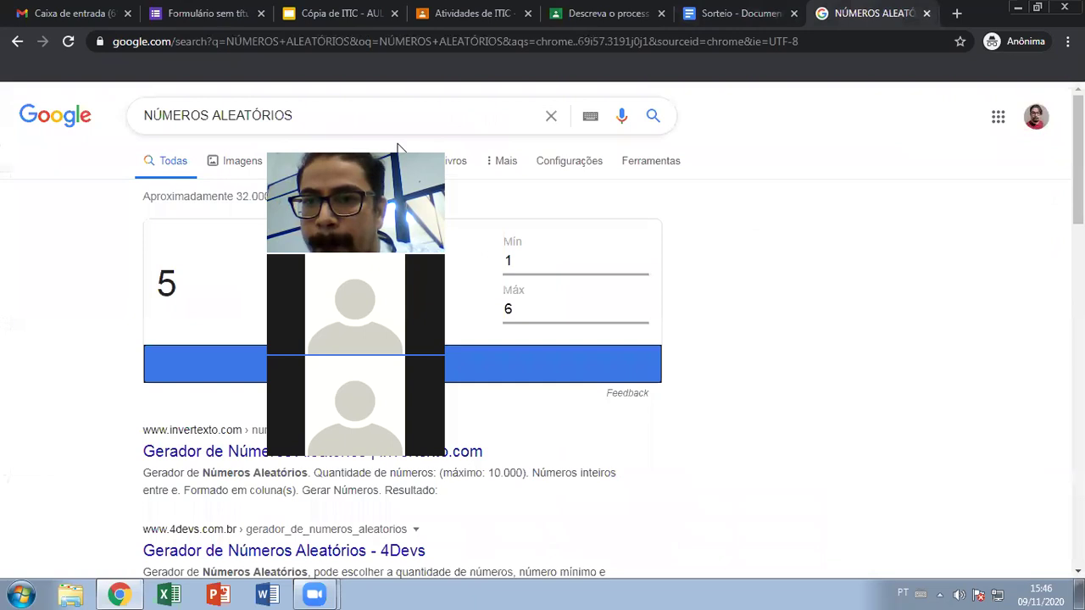
key("ctrl+shift+Tab")
left_click(754, 296)
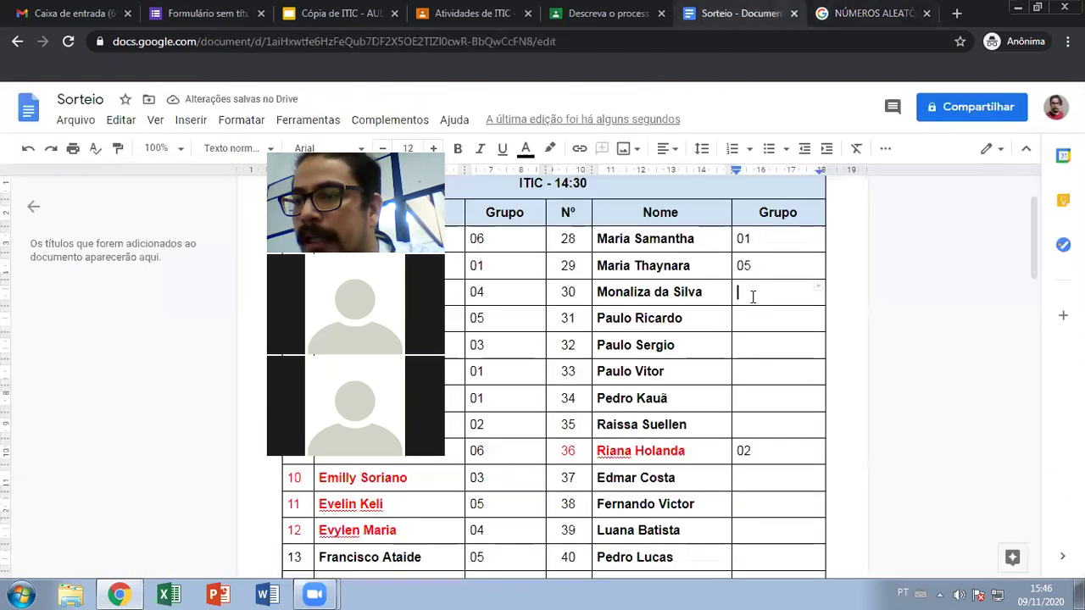
type("04")
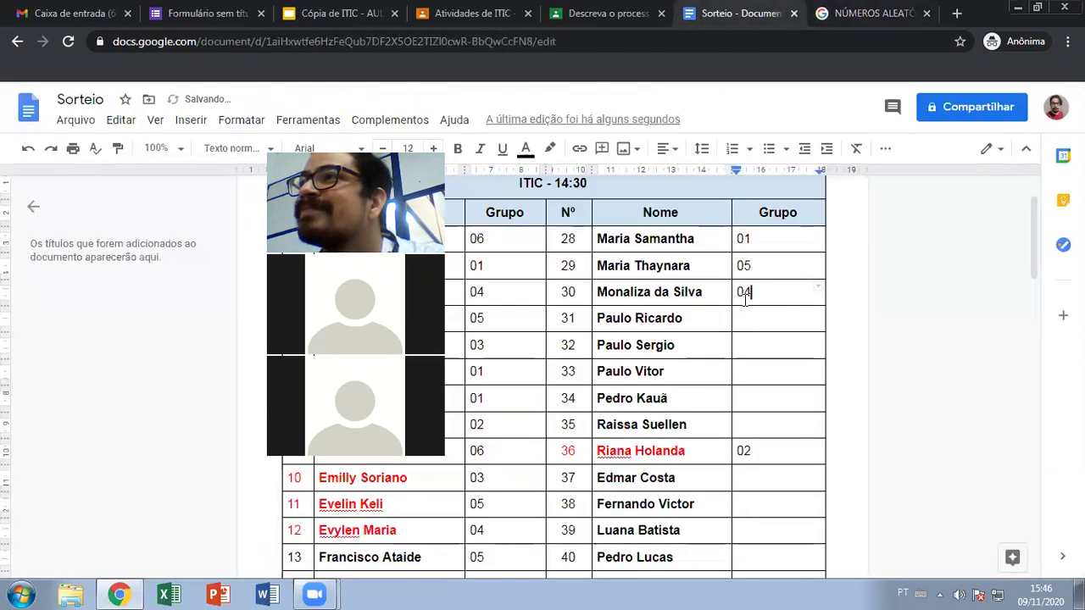
Draw a random group number for row 31 and enter 03 in its Grupo cell
left_click(856, 10)
left_click(551, 365)
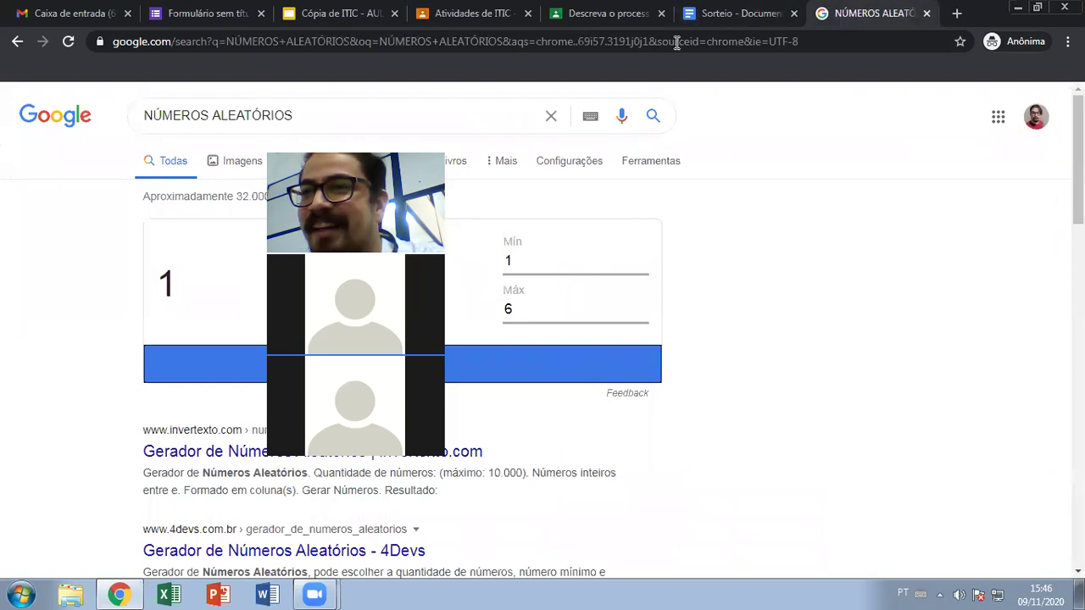
left_click(570, 367)
left_click(714, 17)
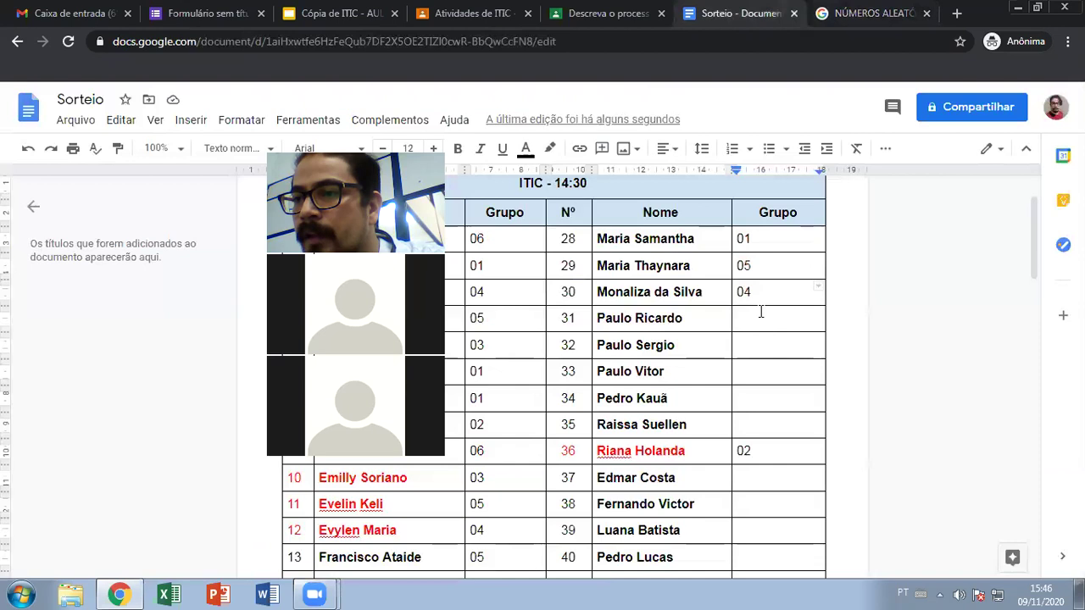
left_click(760, 315)
type("03")
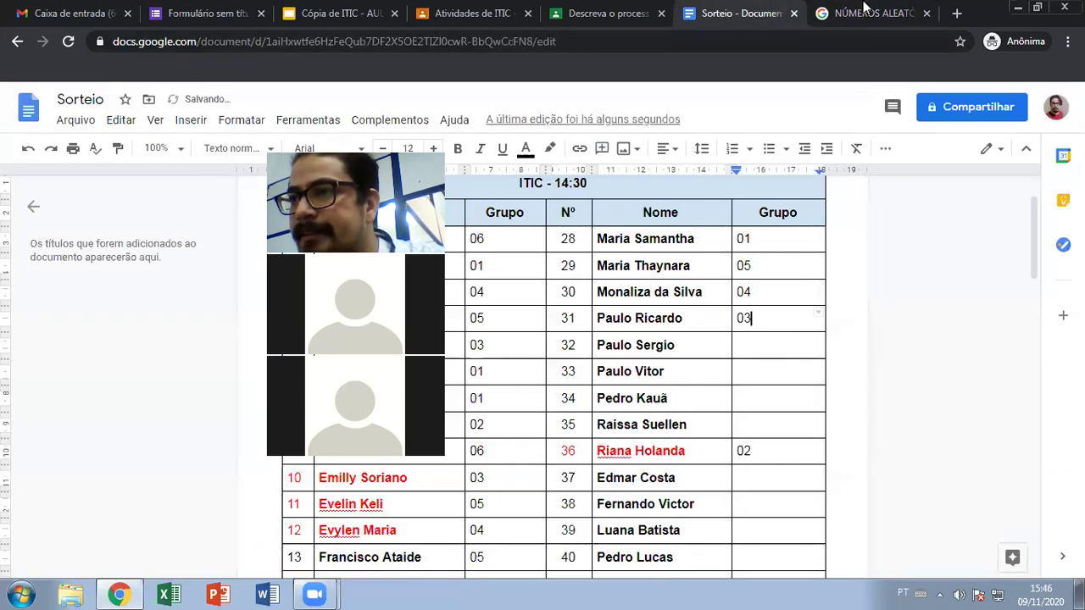
Draw a random group number for row 32 and enter 06 in its Grupo cell
left_click(864, 9)
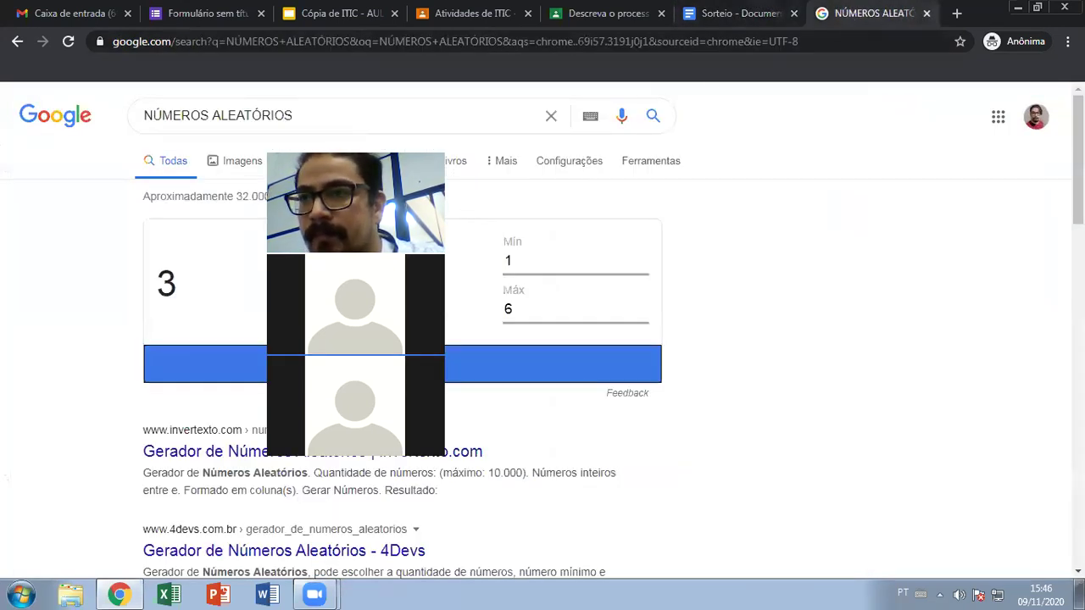
key("ctrl+shift+Tab")
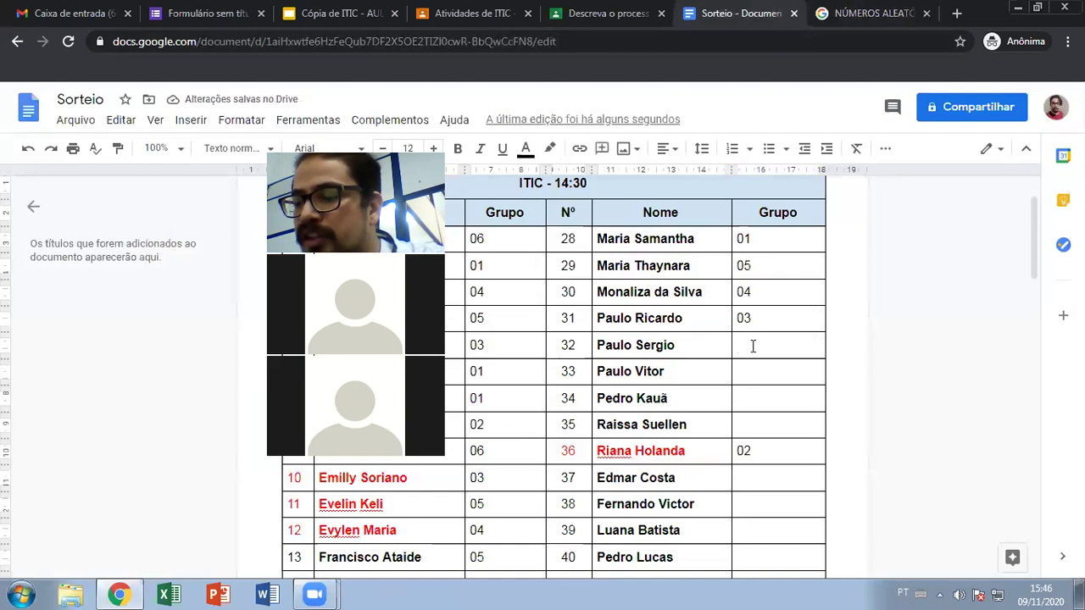
left_click(754, 346)
type("06")
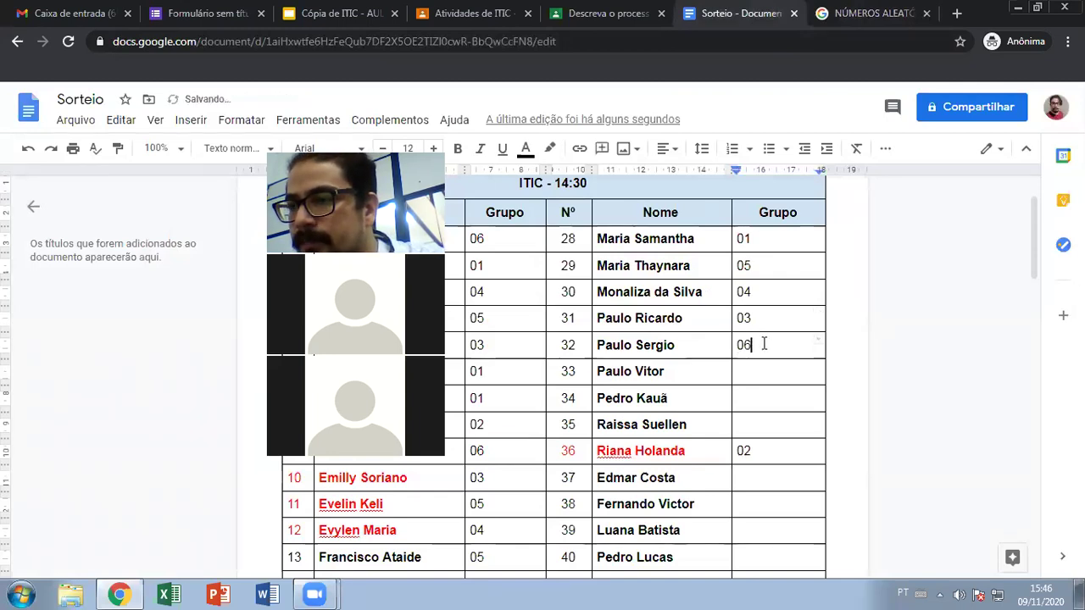
Draw a random group number for row 33 and enter 04 in its Grupo cell
left_click(758, 370)
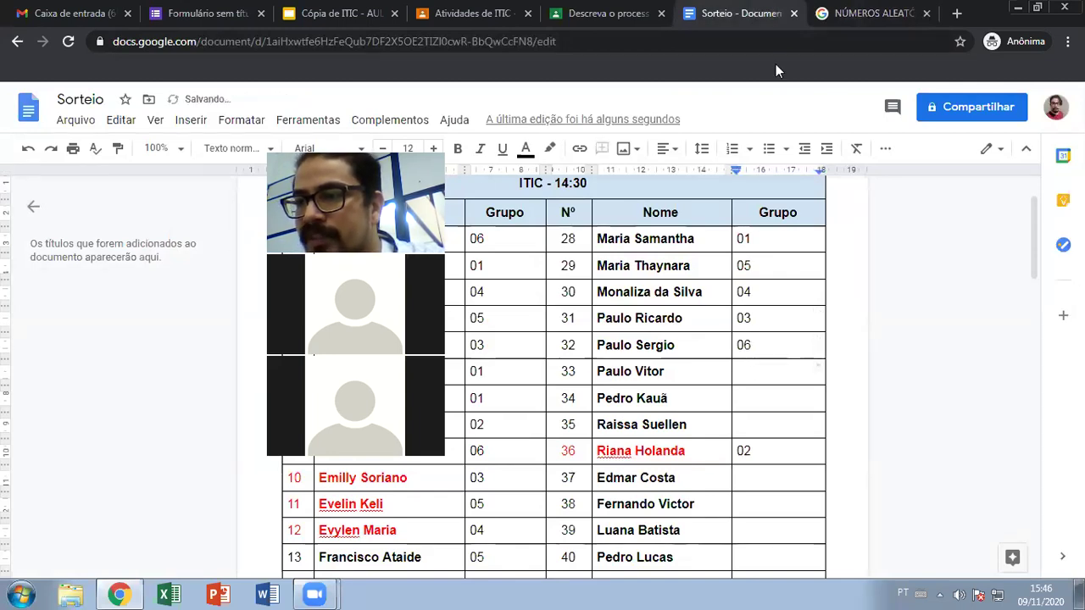
left_click(857, 14)
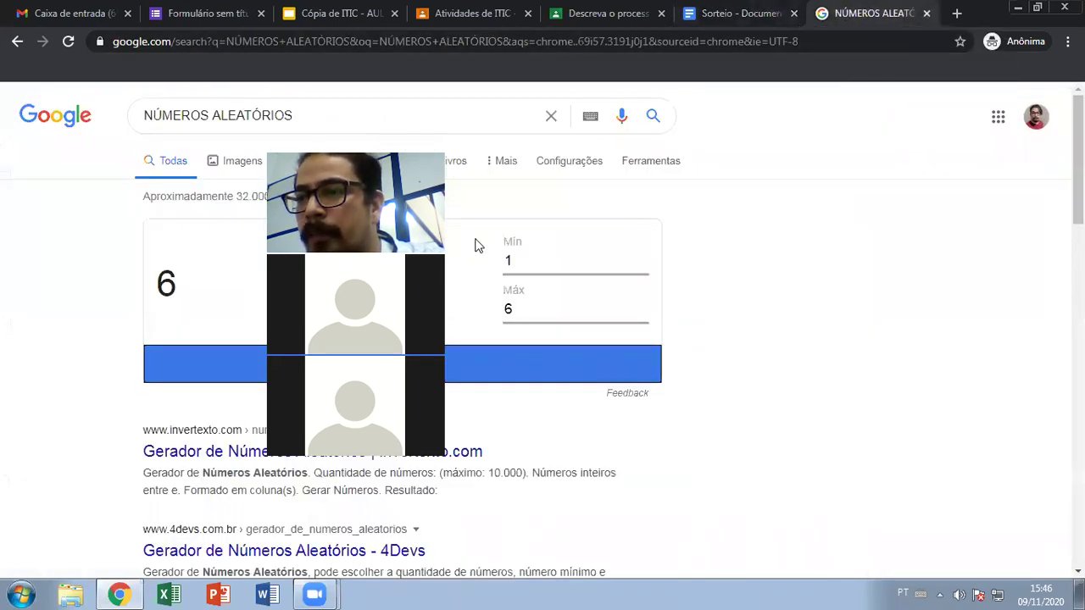
key("ctrl+shift+Tab")
type("04")
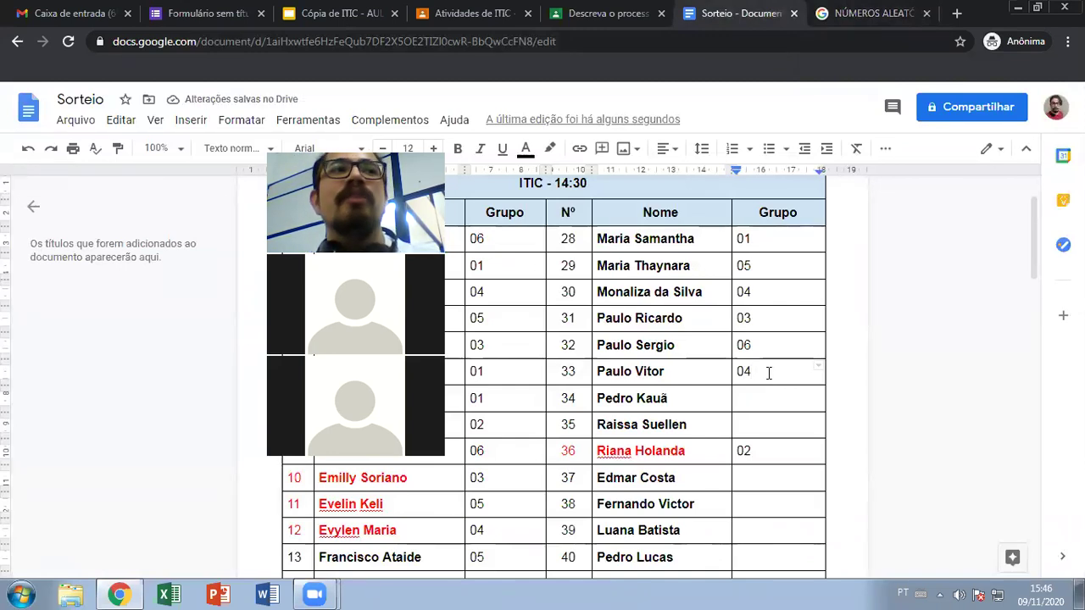
Draw a random group number for row 34 and enter 02 in its Grupo cell
left_click(765, 403)
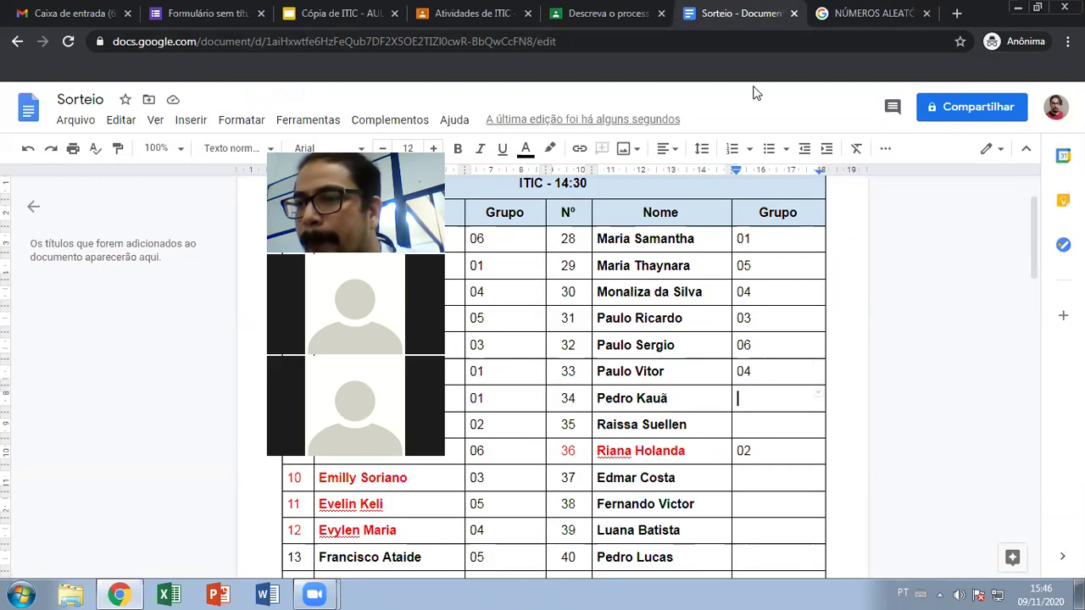
left_click(856, 13)
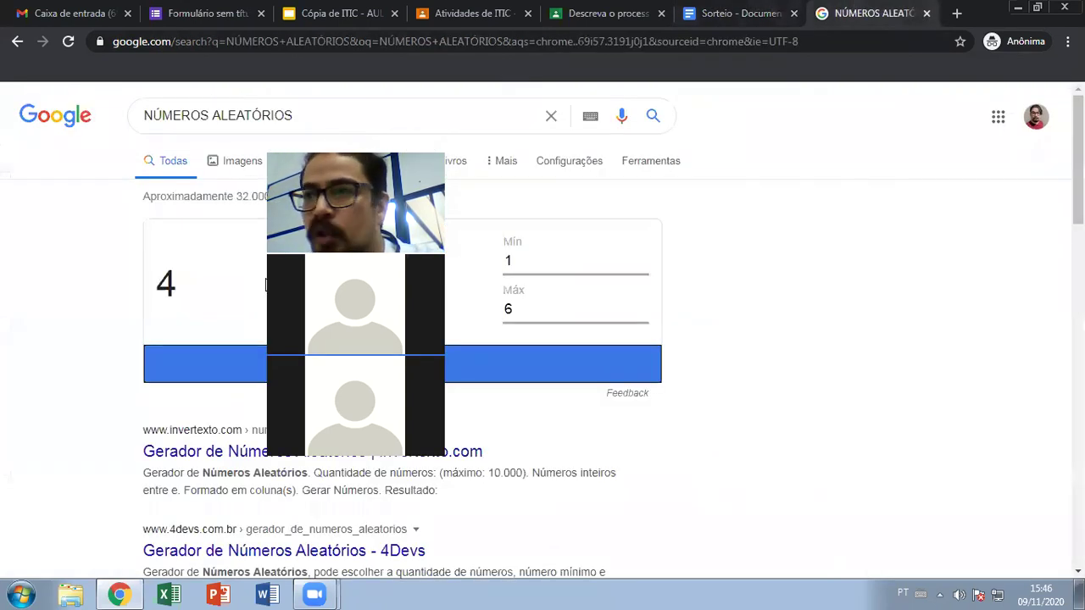
key("ctrl+shift+Tab")
type("02")
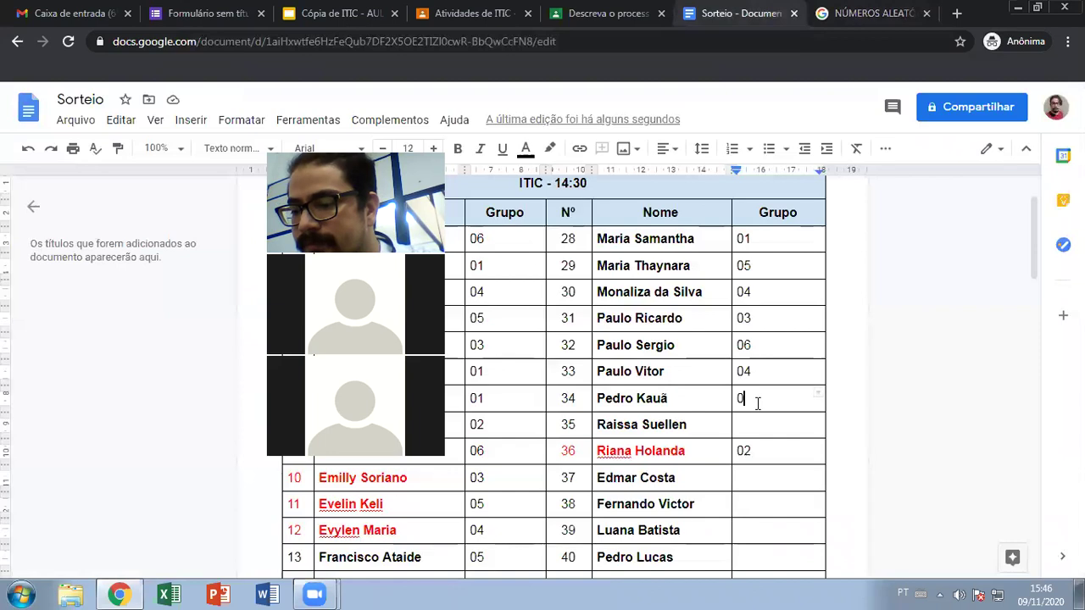
Draw a random group number for row 35 and enter 03 in its Grupo cell
left_click(766, 421)
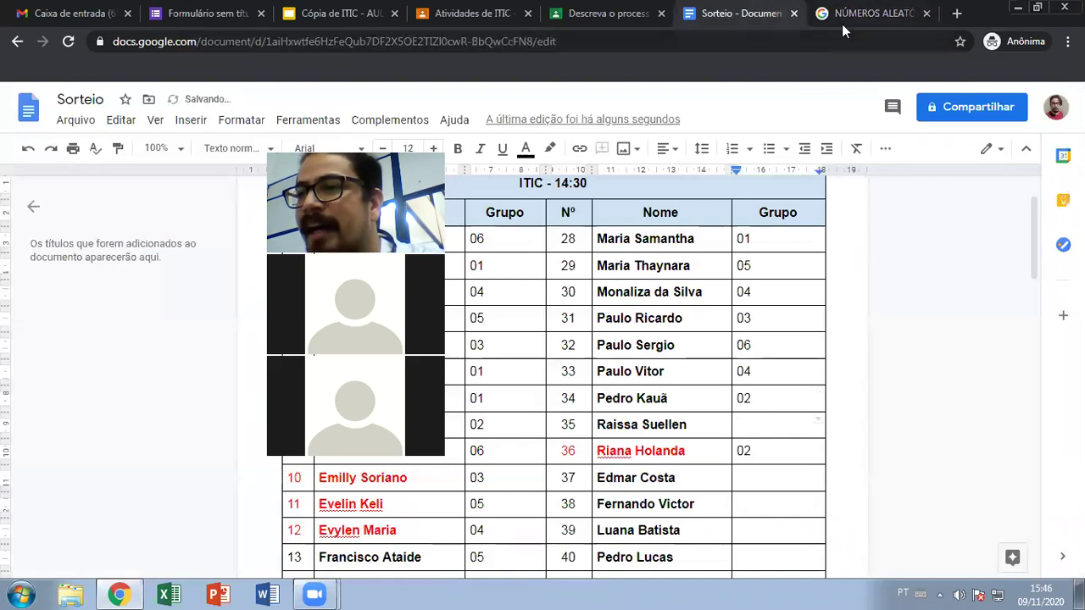
left_click(841, 23)
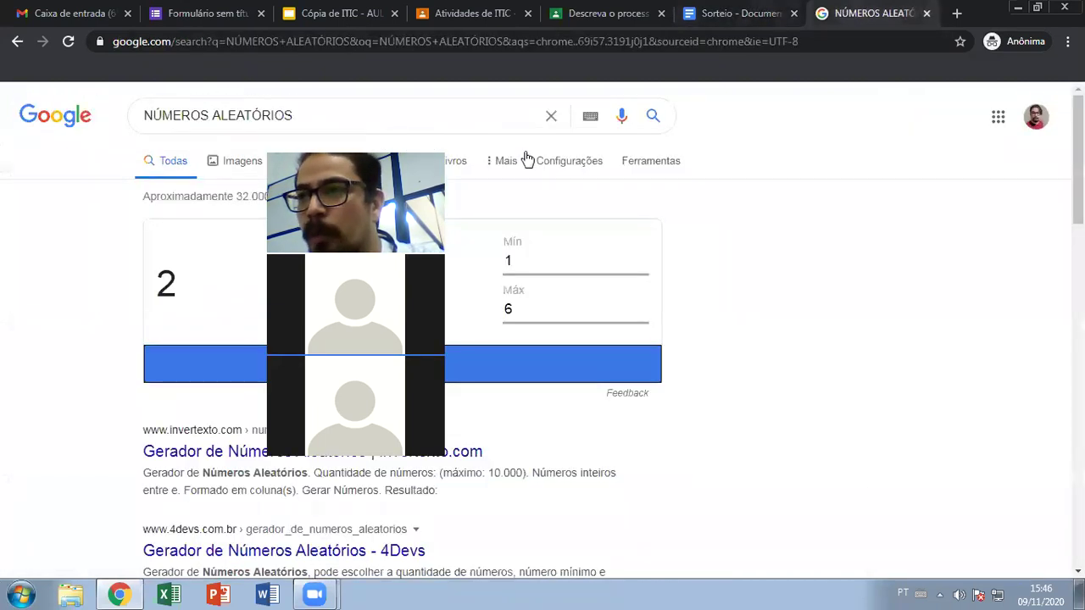
key("ctrl+shift+Tab")
type("03")
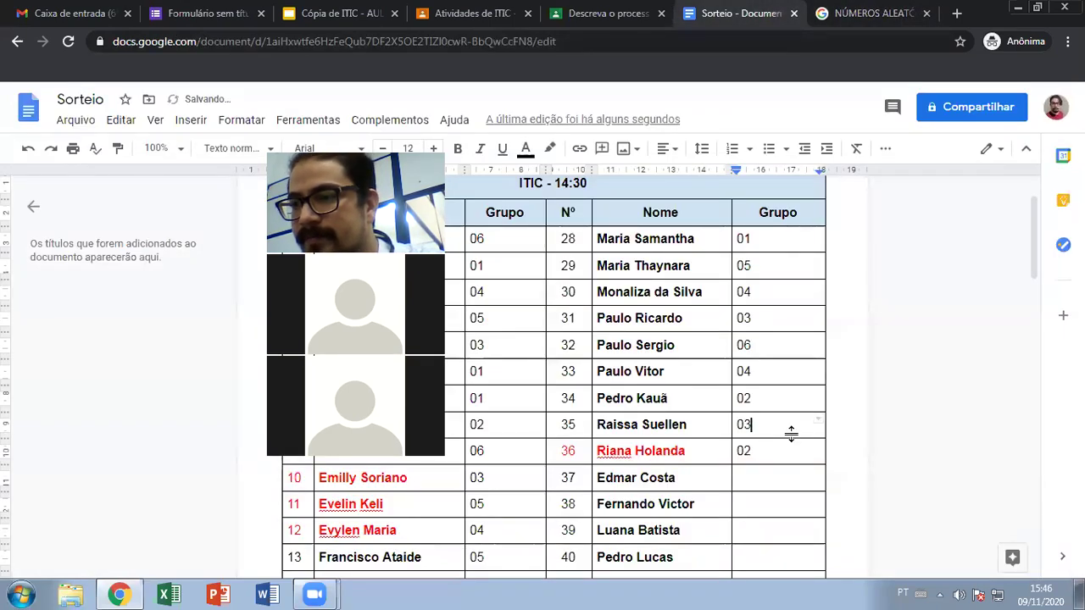
Skip the already assigned row 36, draw a random group number for row 37 and enter 02 in its Grupo cell
scroll(791, 433, "down", 3)
left_click(746, 246)
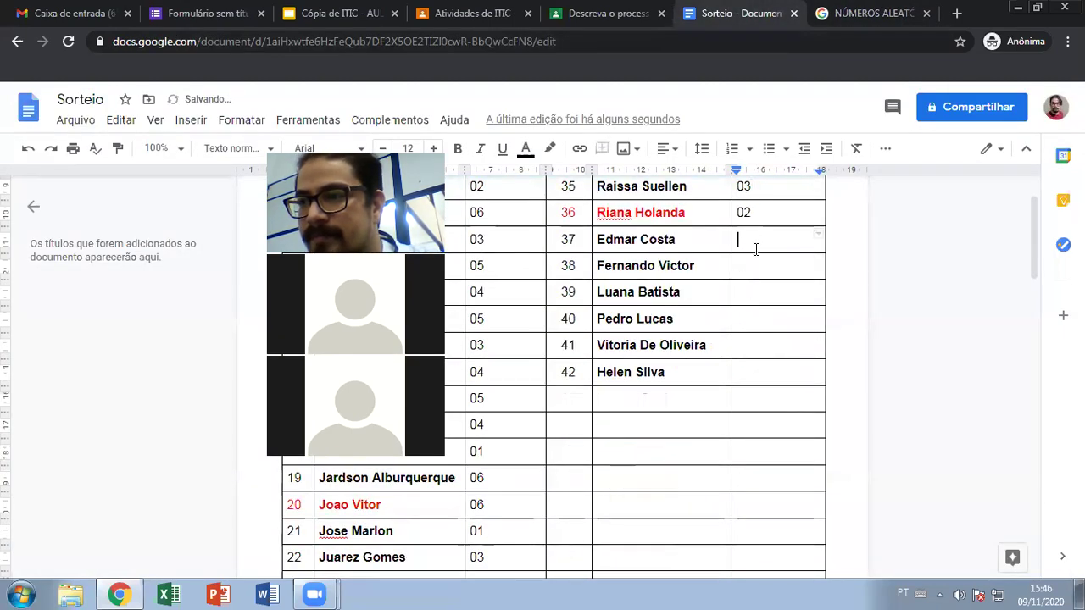
left_click(864, 12)
left_click(199, 372)
left_click(738, 12)
type("02")
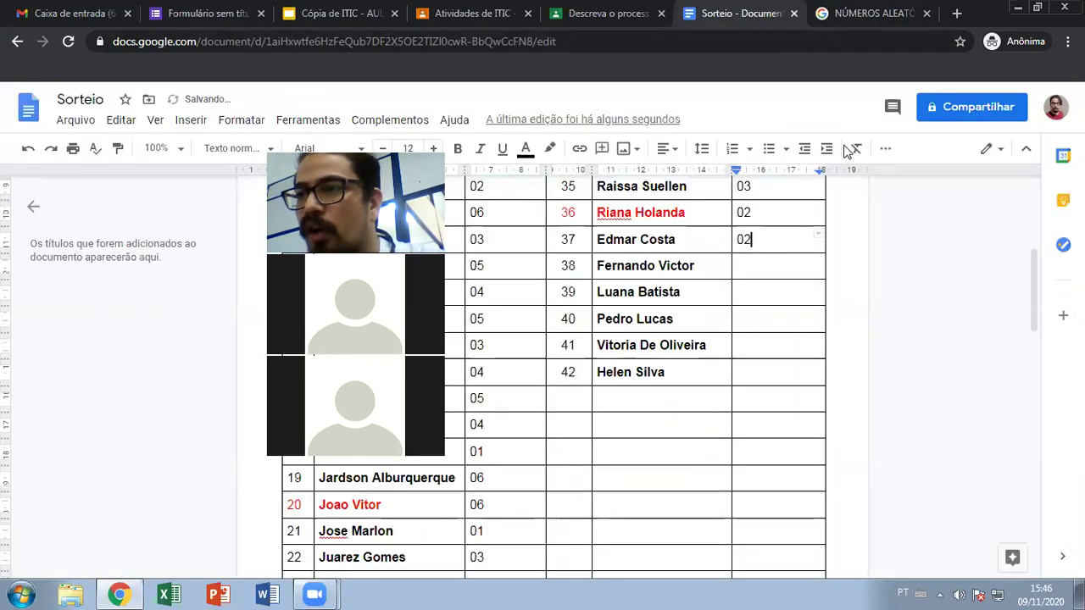
Draw a random group number for row 38 and enter 05 in its Grupo cell
left_click(863, 10)
left_click(201, 373)
left_click(738, 13)
left_click(756, 265)
type("05")
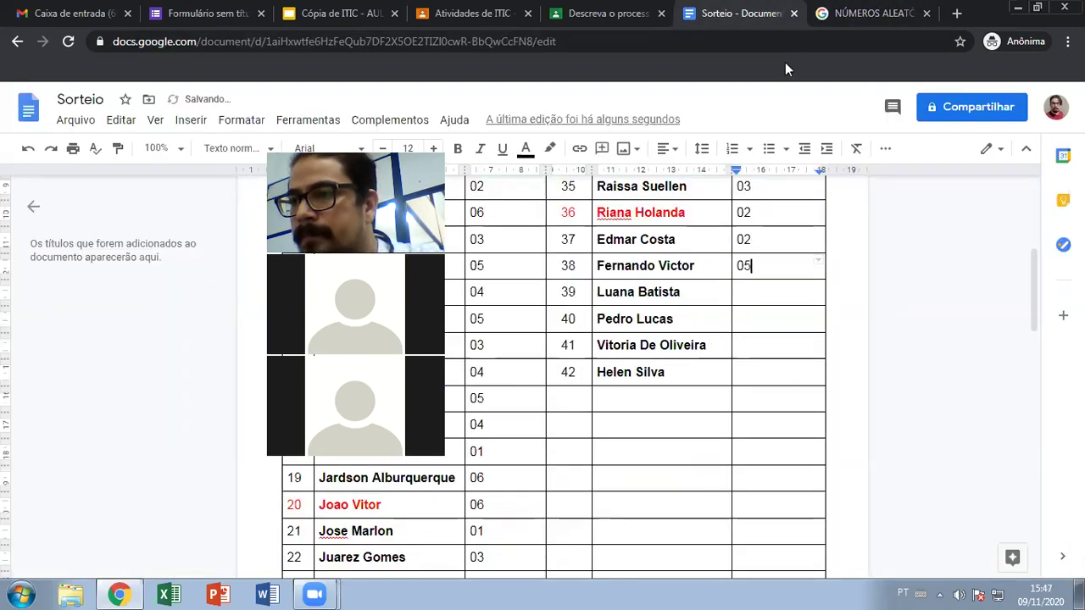
Draw a random group number for row 39 and enter 03 in its Grupo cell
left_click(849, 14)
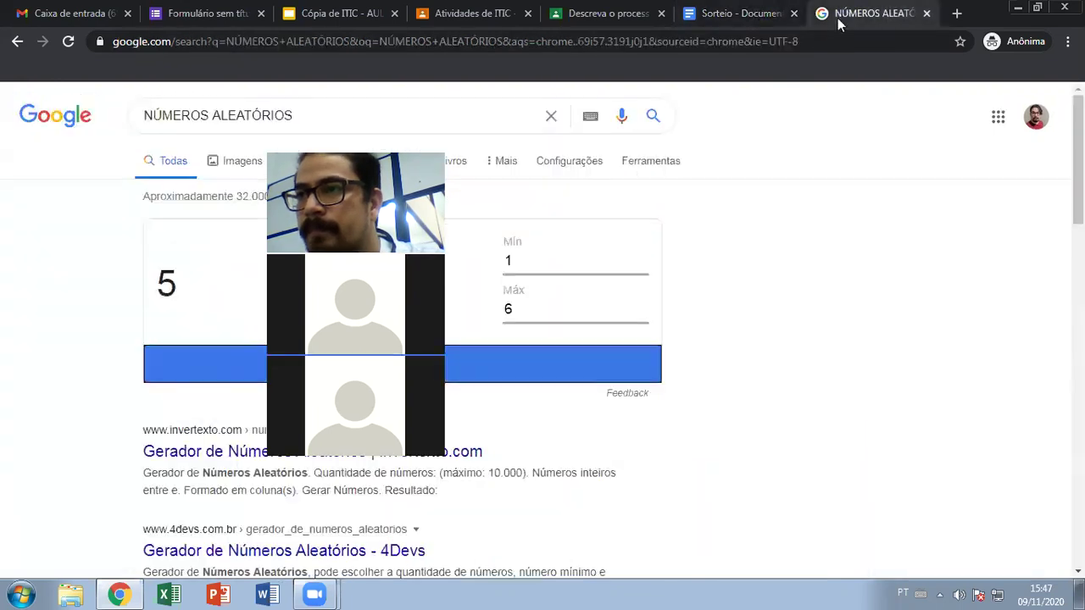
left_click(216, 376)
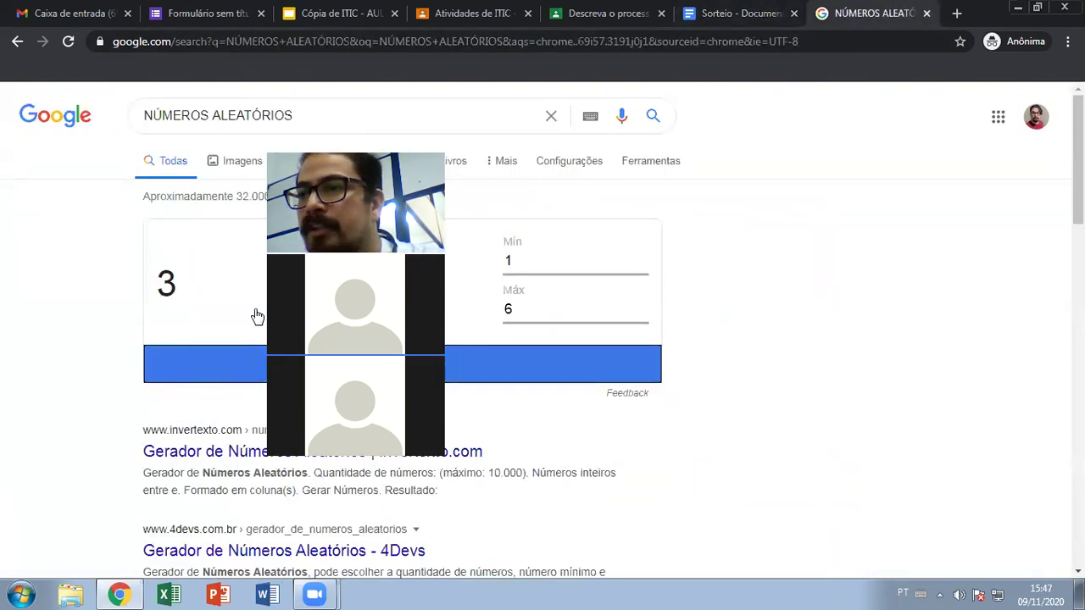
left_click(736, 14)
left_click(763, 290)
type("03")
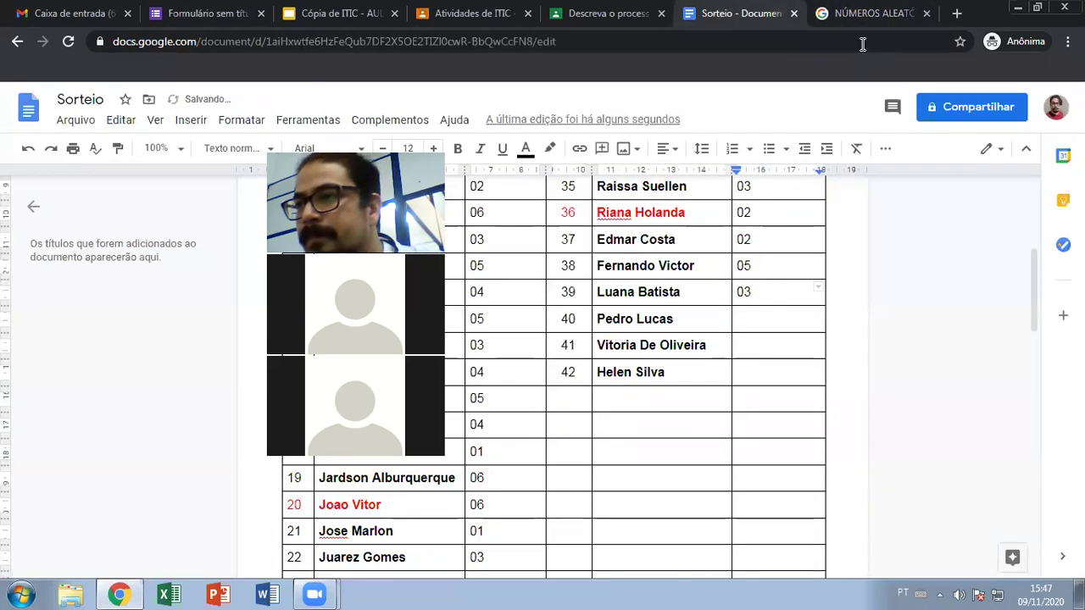
Draw a random group number for row 40 and enter 02 in its Grupo cell
left_click(858, 13)
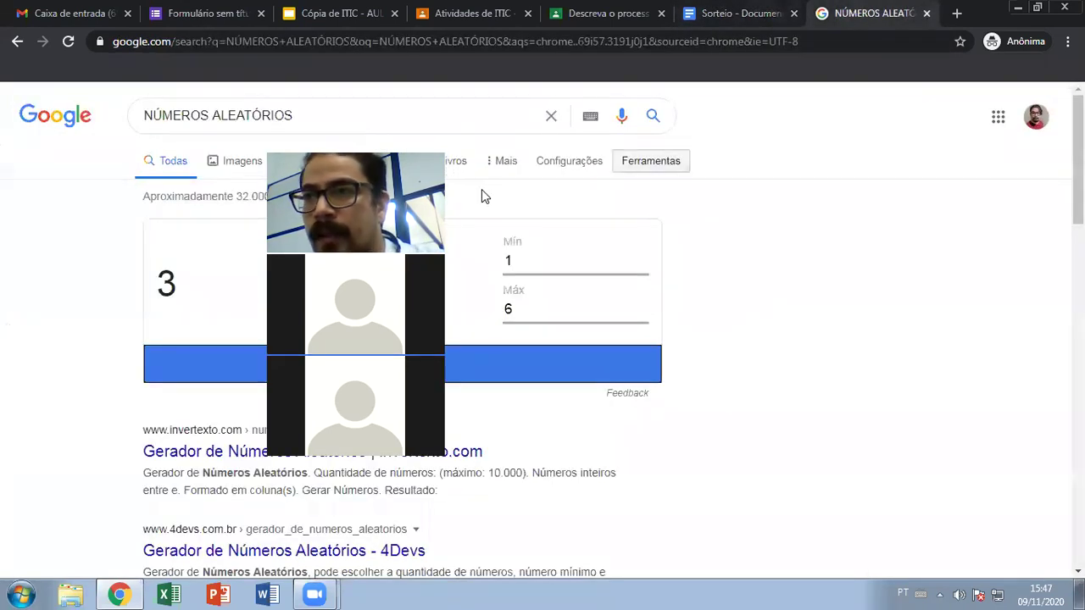
key("ctrl+shift+Tab")
left_click(771, 320)
type("02")
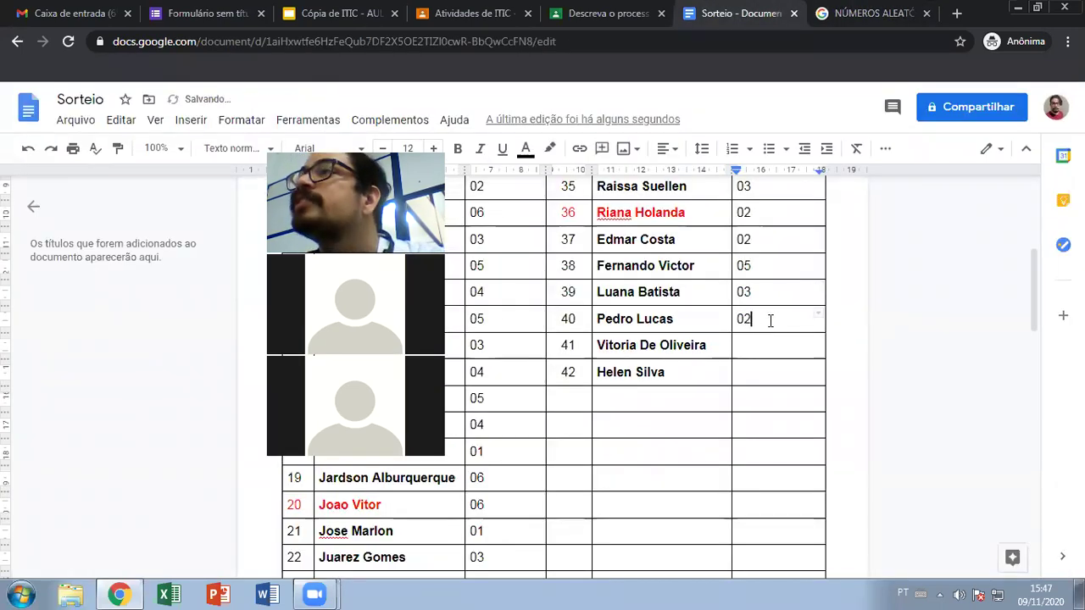
Draw a random group number for row 41 and enter 04 in its Grupo cell
left_click(869, 12)
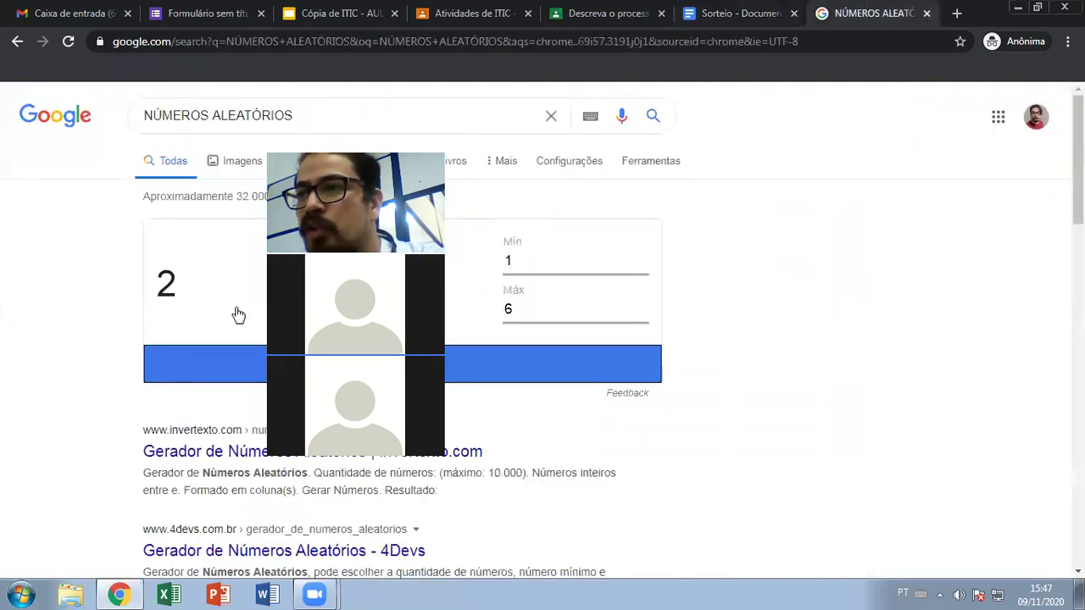
key("ctrl+shift+Tab")
left_click(754, 346)
type("04")
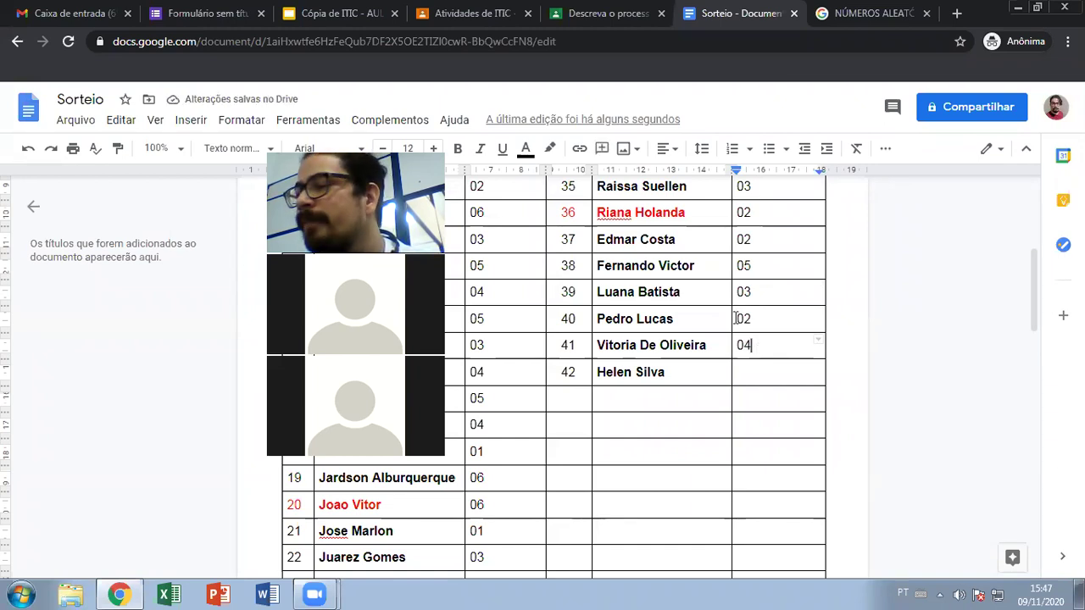
Draw a random group number for row 42 and enter 05 in its Grupo cell
left_click(852, 14)
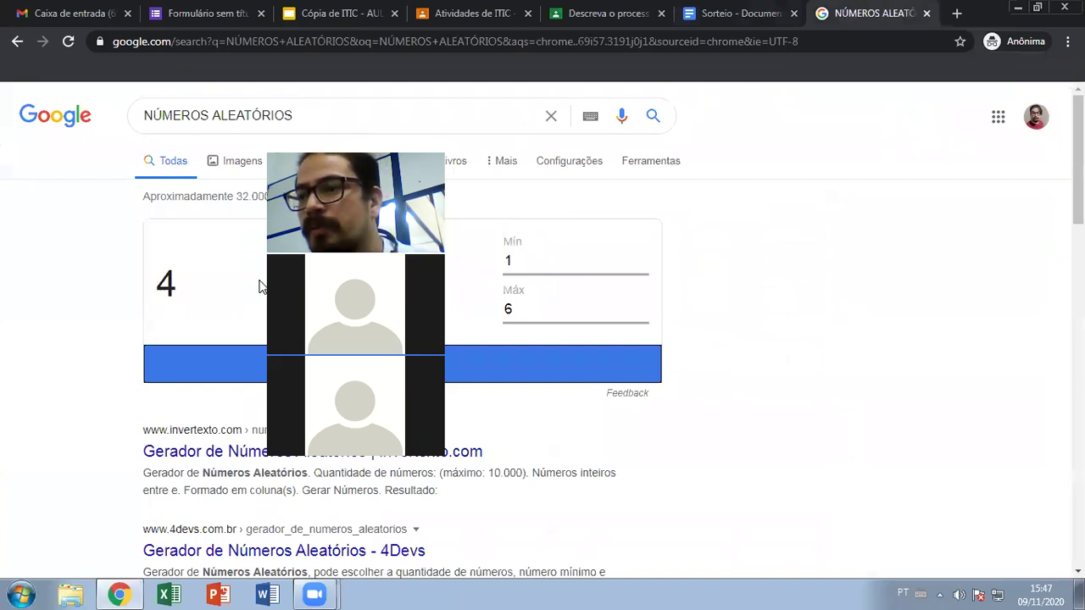
key("ctrl+shift+Tab")
type("05")
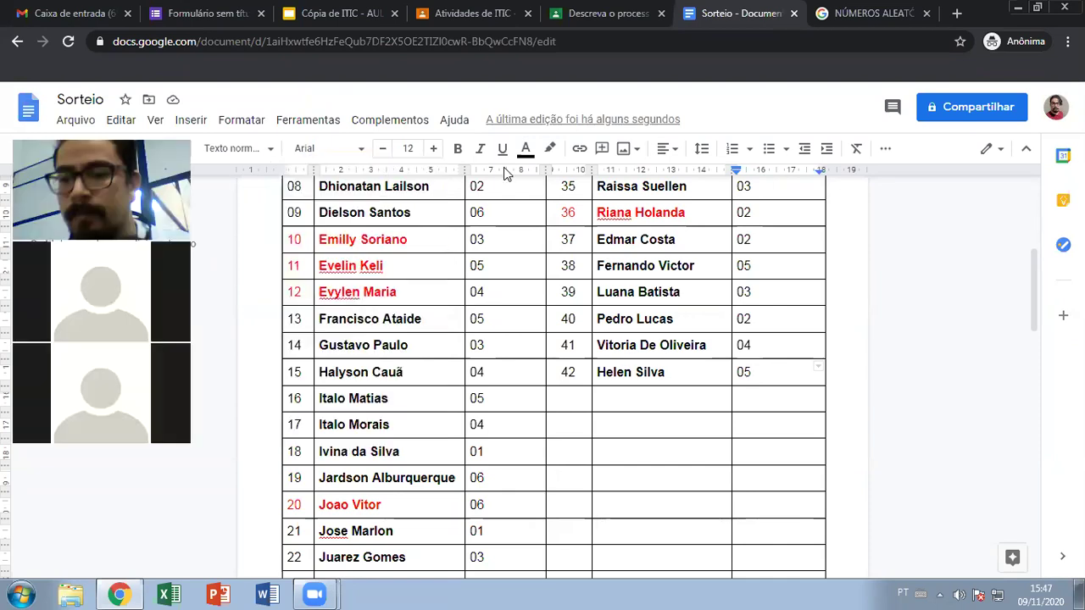
Show the Sorteio document in full screen and examine the group assigned to each student in the table
key("F11")
scroll(691, 314, "up", 3)
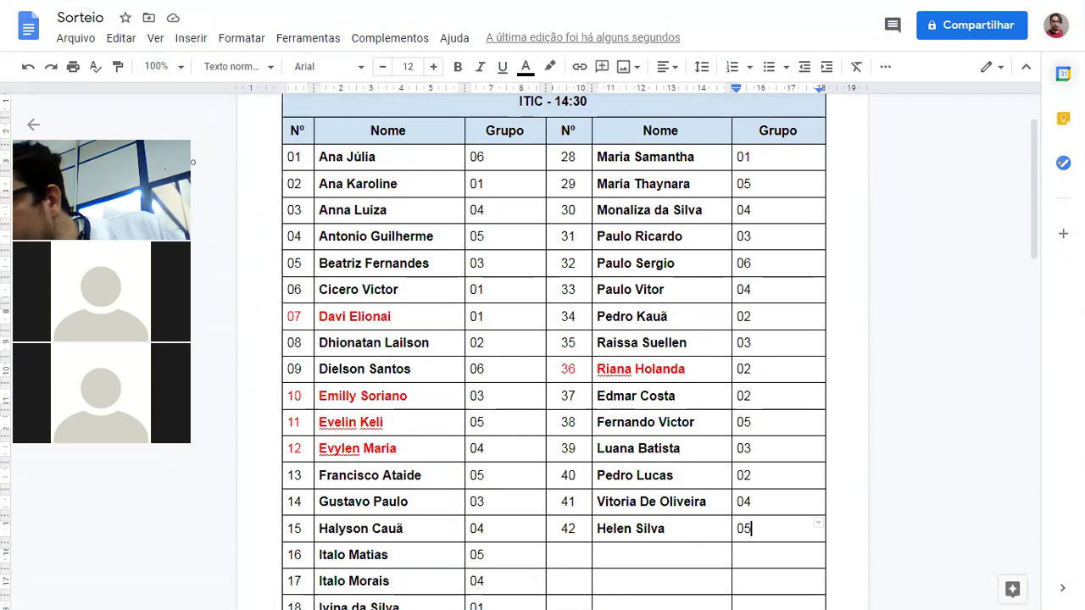
key("Up")
key("Up")
key("Up")
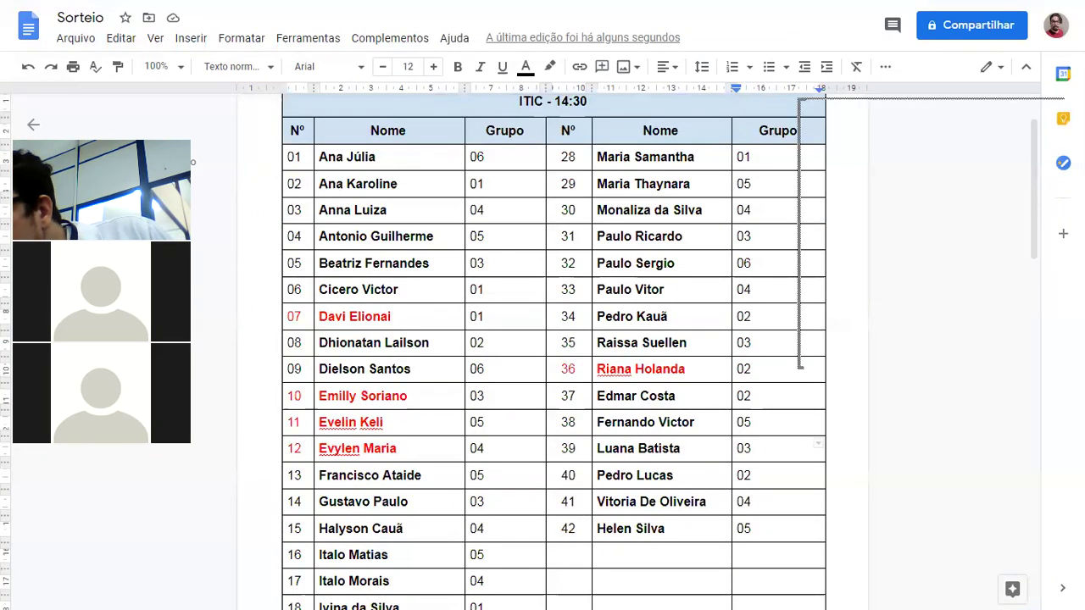
scroll(1034, 218, "down", 1)
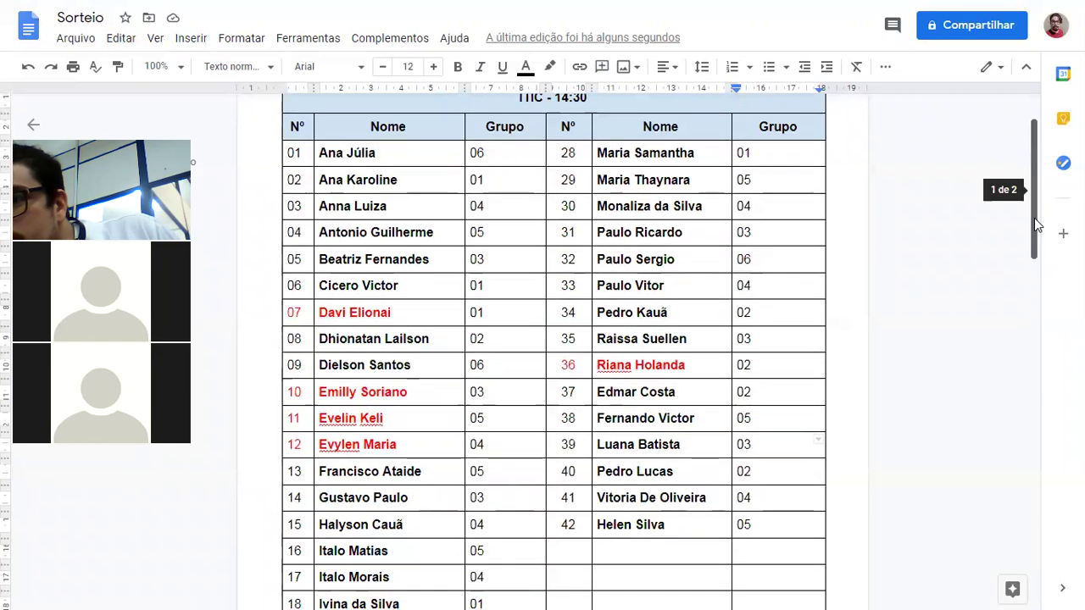
scroll(1035, 219, "down", 1)
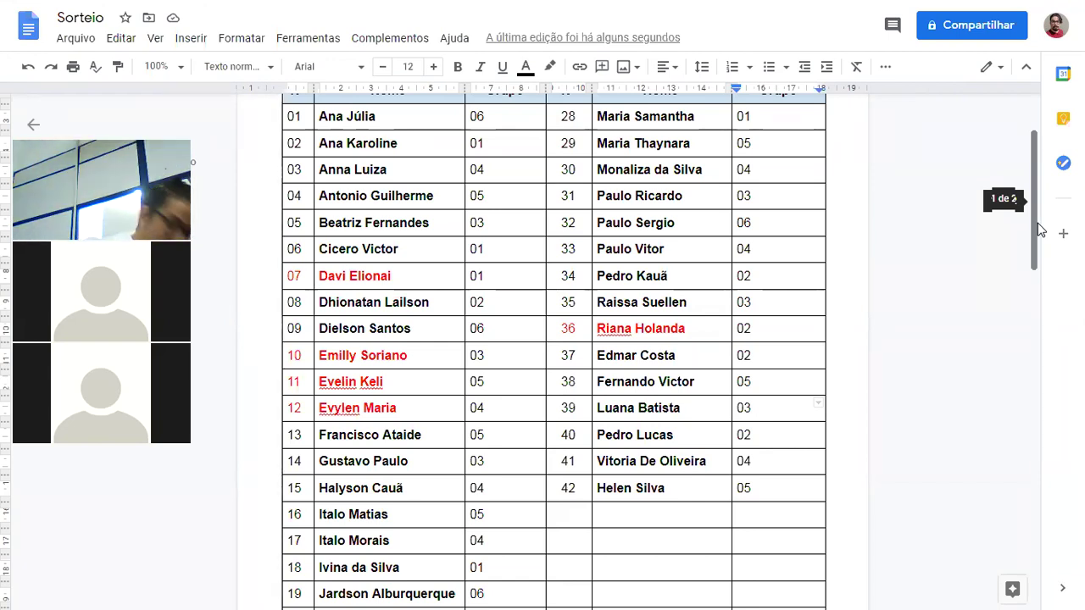
scroll(1038, 164, "down", 1)
scroll(1037, 164, "down", 1)
scroll(1044, 181, "down", 1)
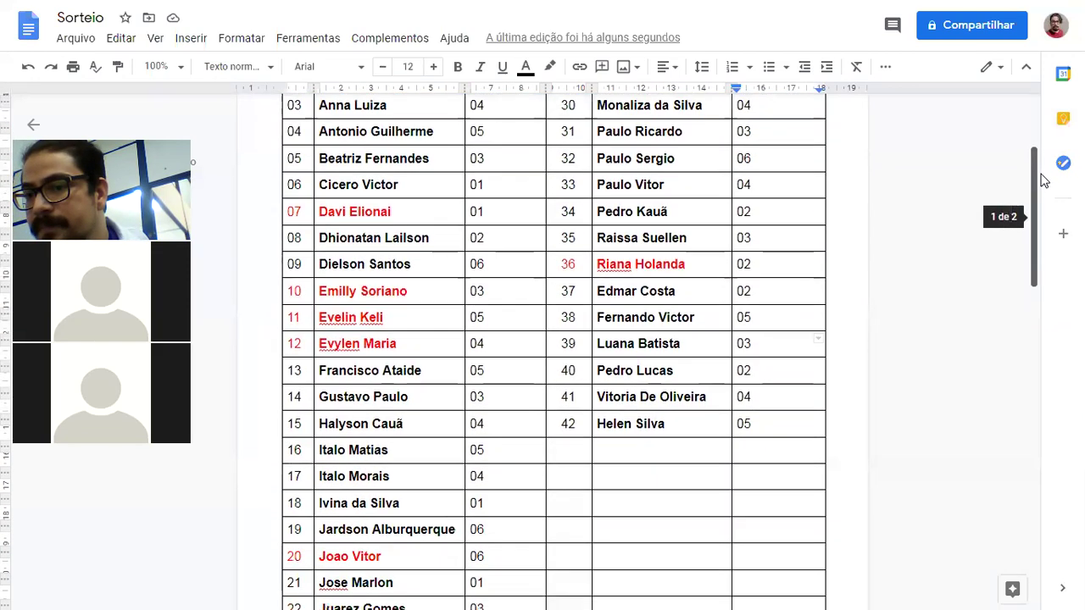
scroll(1045, 177, "up", 1)
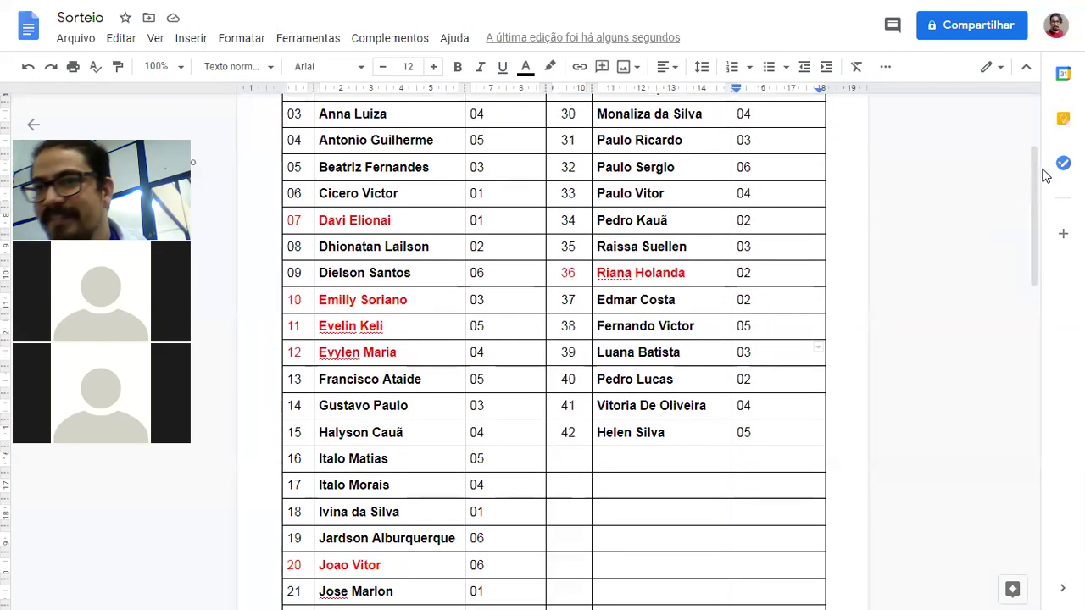
type("03")
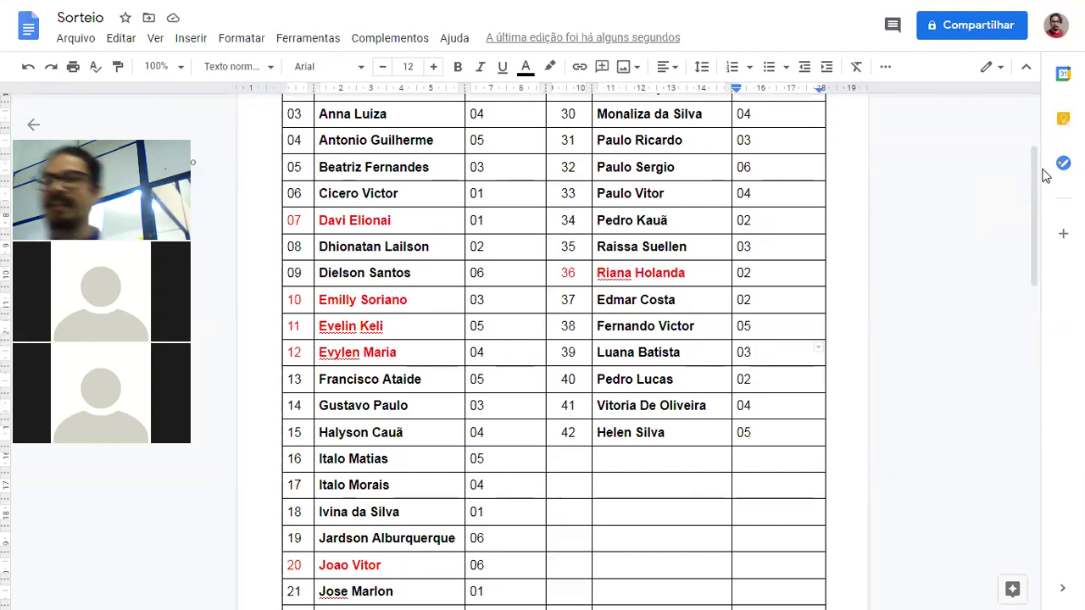
Reduce the font size of the whole Sorteio document to 9 so more of the table fits on screen
key("ctrl+a")
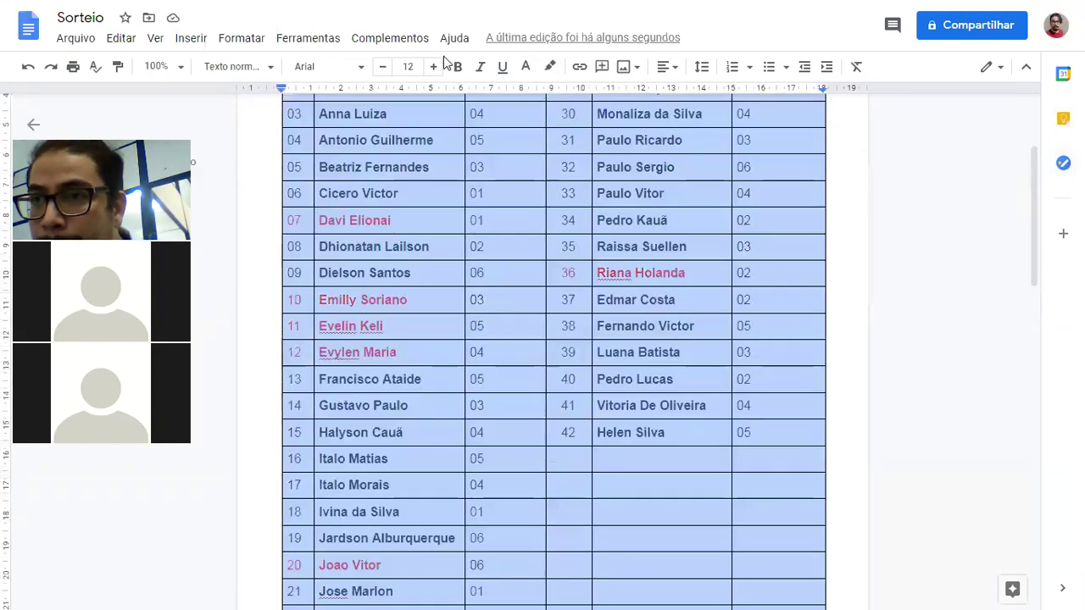
left_click(382, 68)
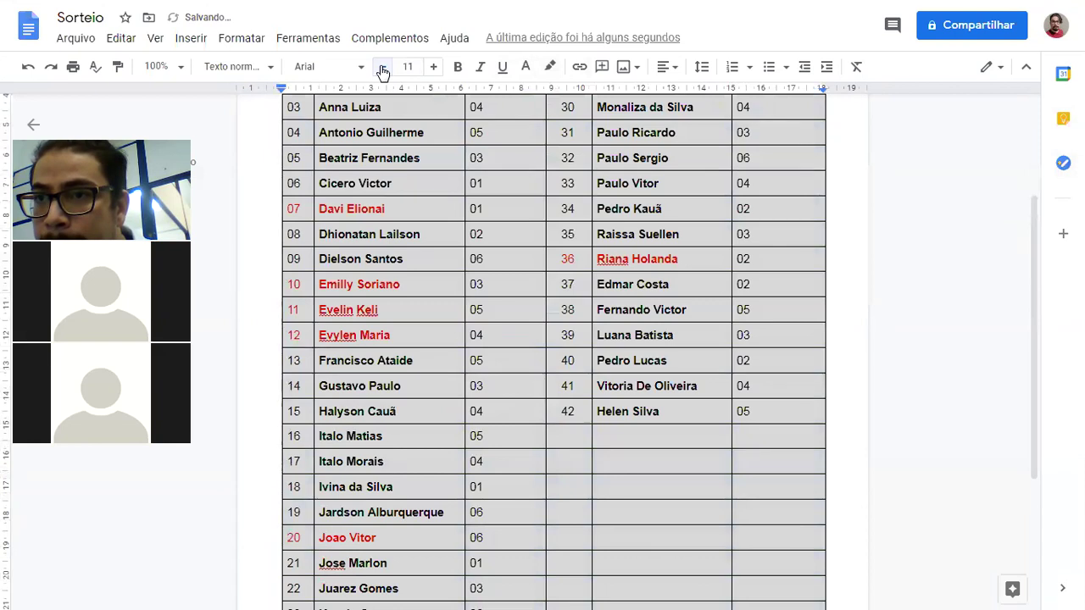
double_click(383, 68)
left_click(424, 160)
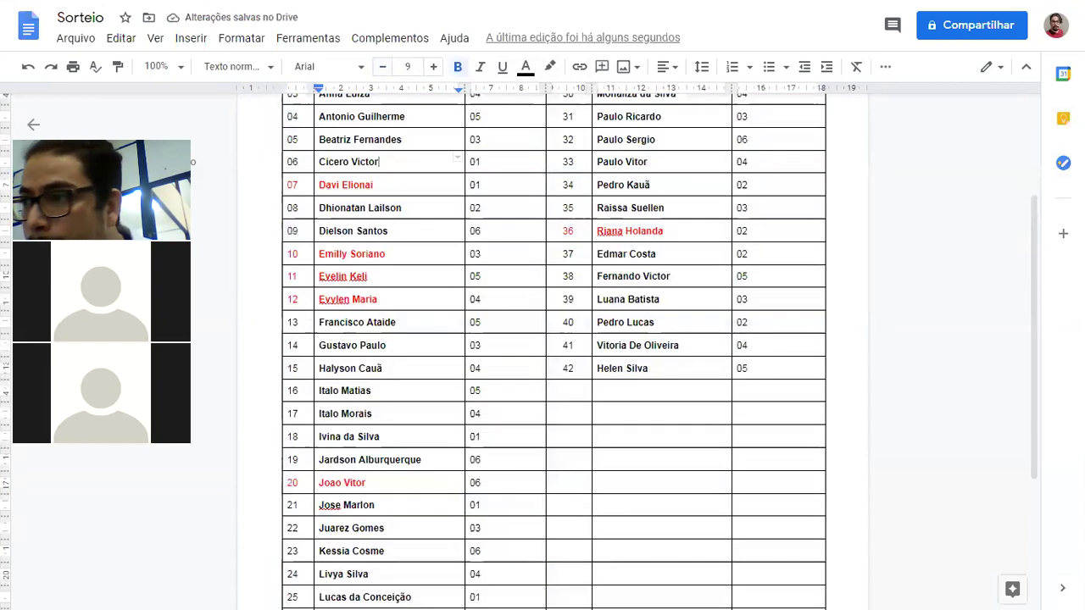
left_click_drag(1041, 213, 1032, 187)
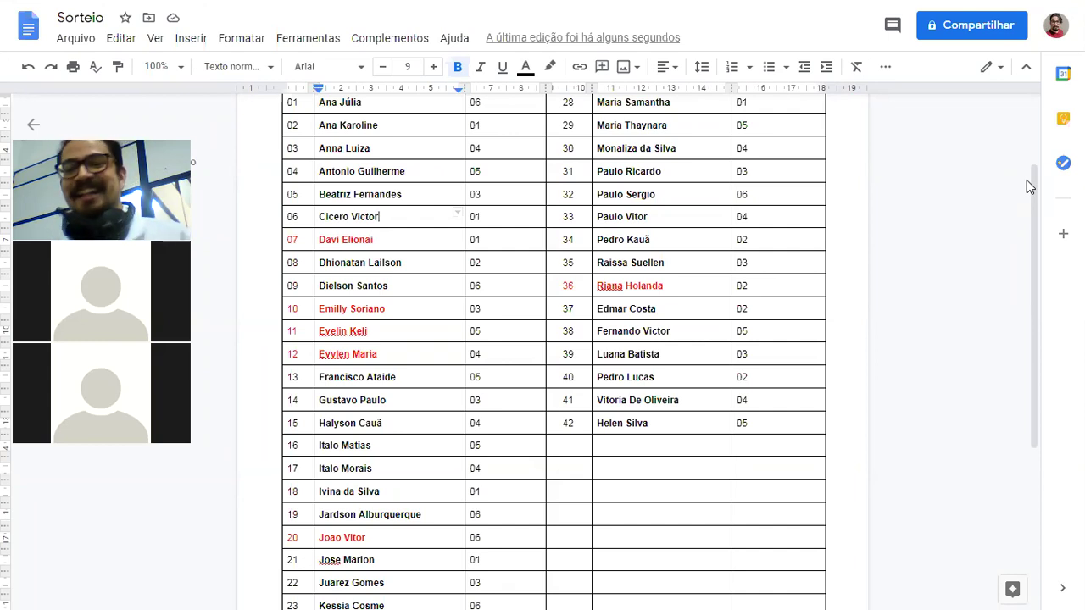
Leave the full-screen view, switch to the Cópia de ITIC - AULA 07 presentation and start its slideshow from slide 8
key("F11")
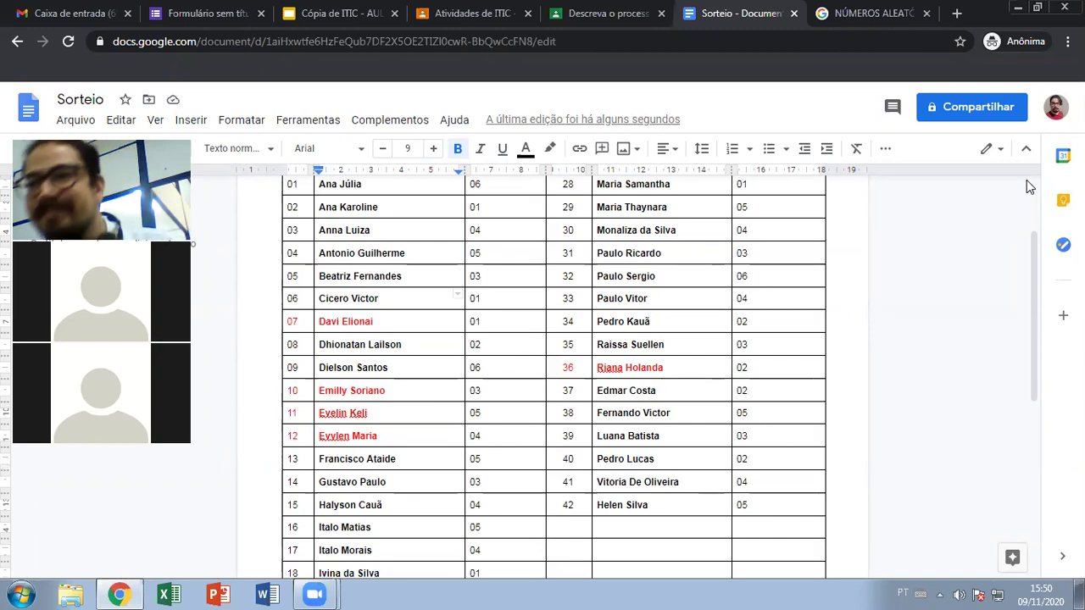
left_click(337, 10)
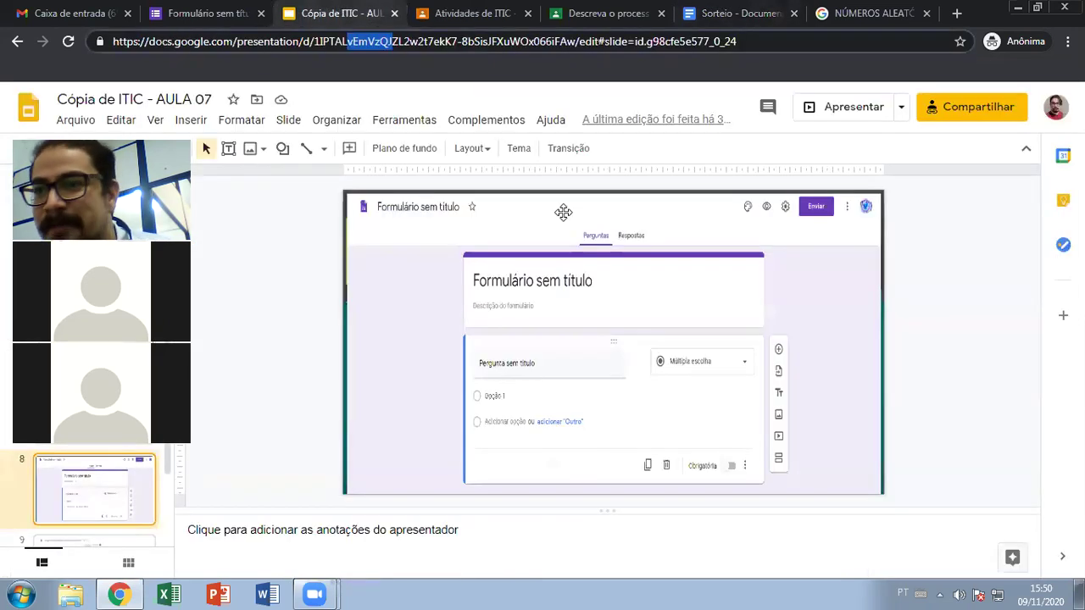
left_click(212, 10)
left_click(328, 13)
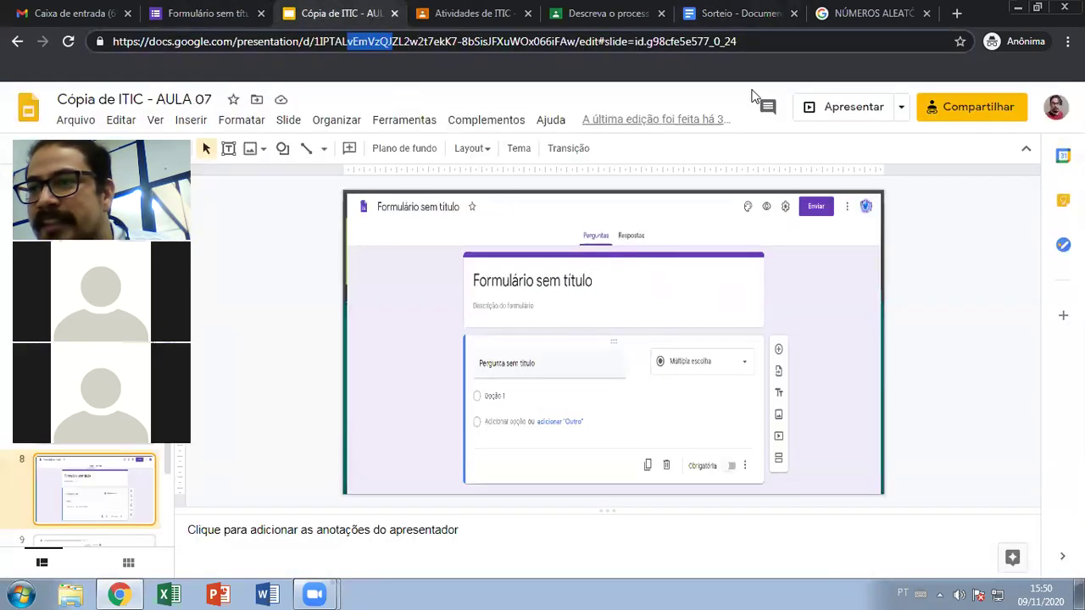
left_click(851, 94)
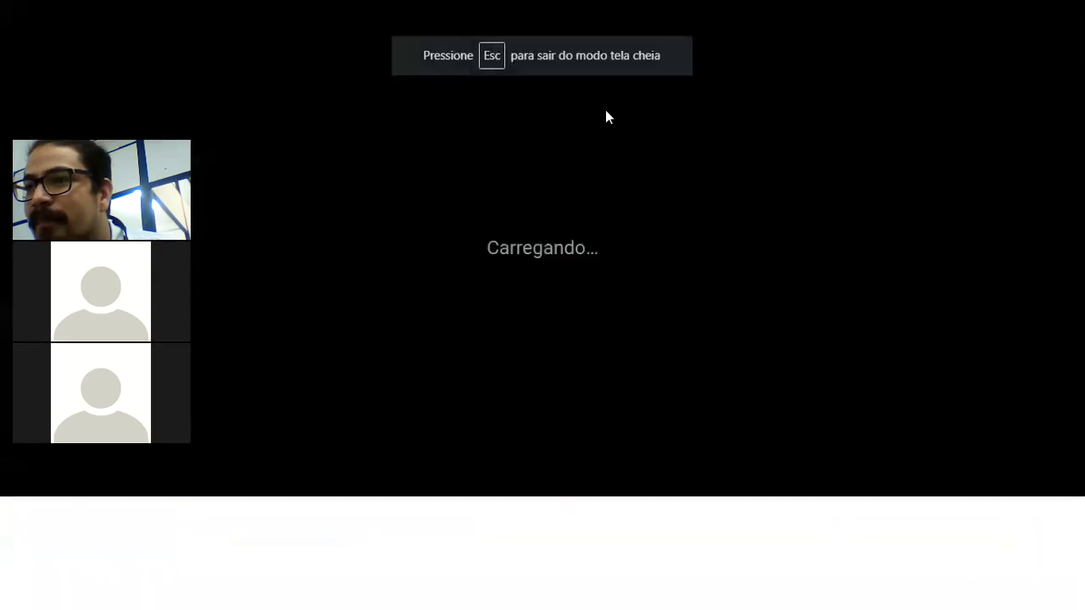